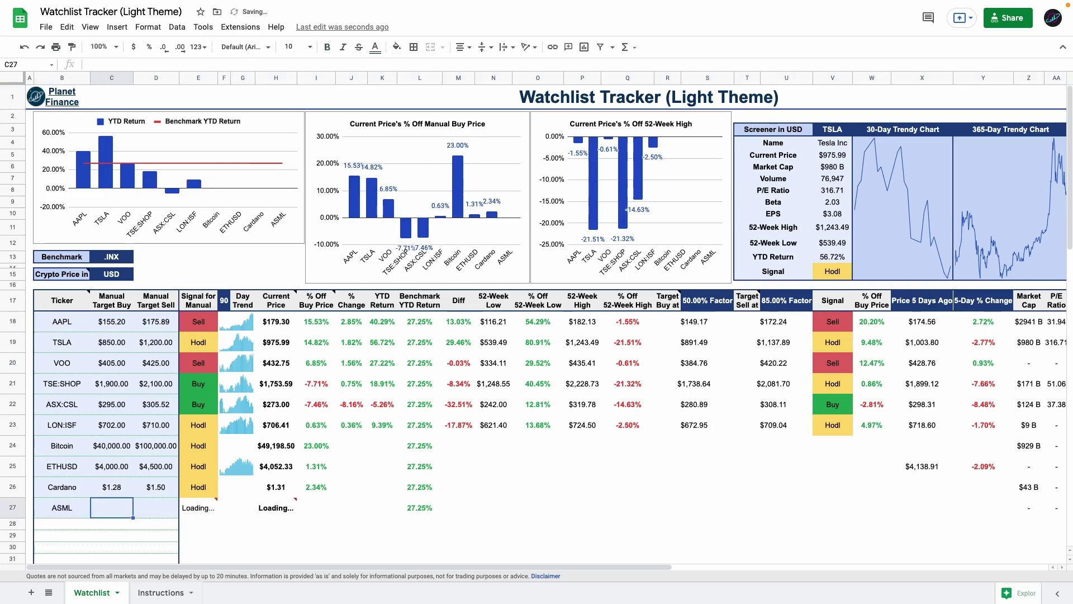
Add Ripple as the next ticker, with a manual buy target of $0.52 and a sell target of $1.75.
key(Tab)
Complete ASML's manual targets with a buy price of $780 and a sell price of $950.
text(950)
key(Return)
text(Ripple)
key(Tab)
text(0.52)
key(Tab)
text(1.75)
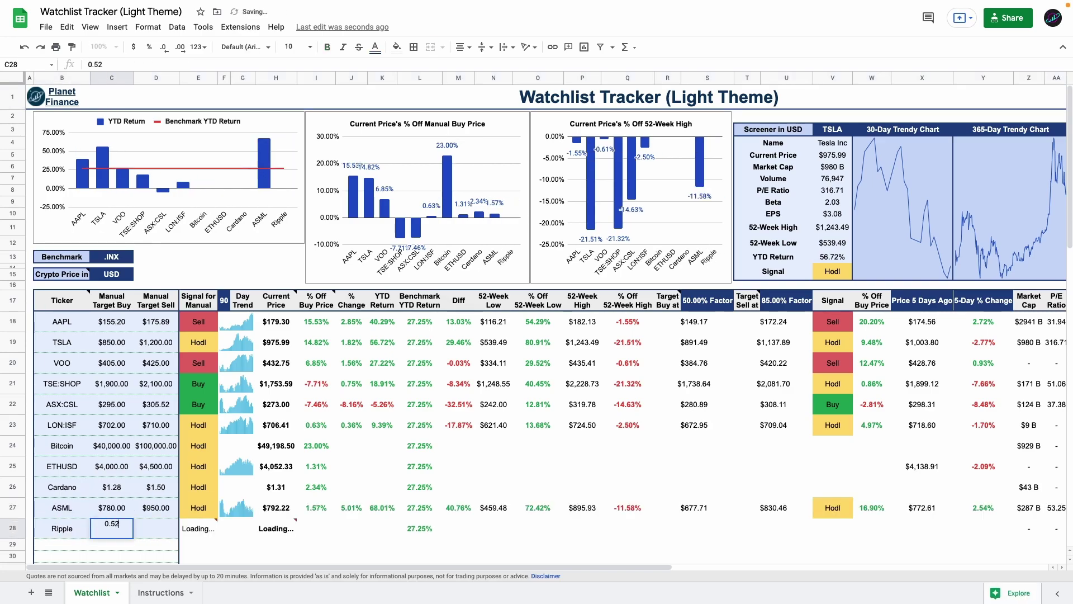
key(Down)
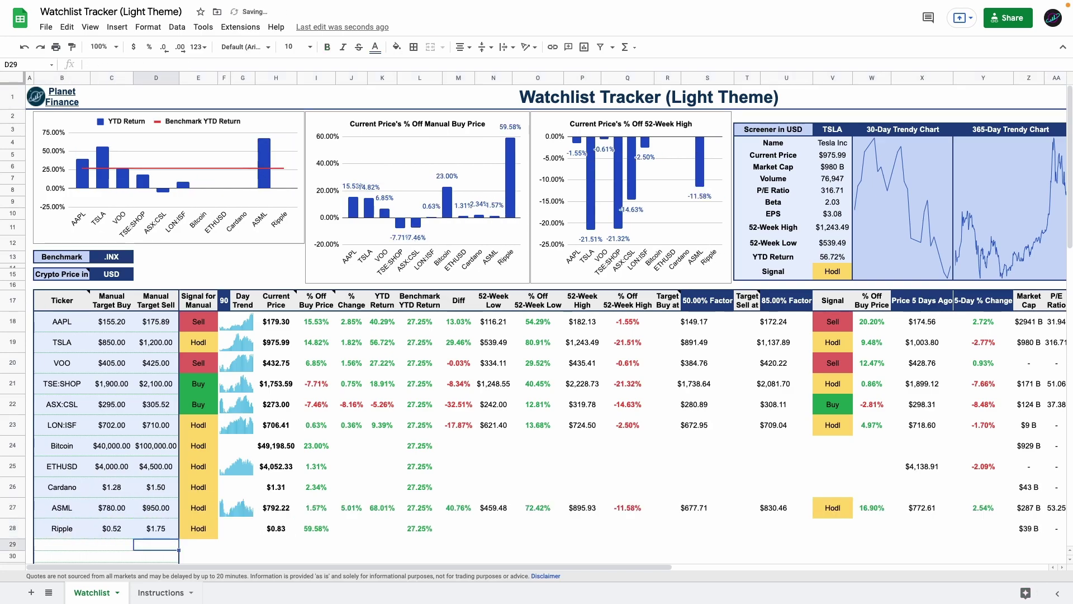
Examine the current price, percent change, 52-week low and 52-week high columns and the remaining metrics of the watchlist table.
drag(276, 302, 284, 445)
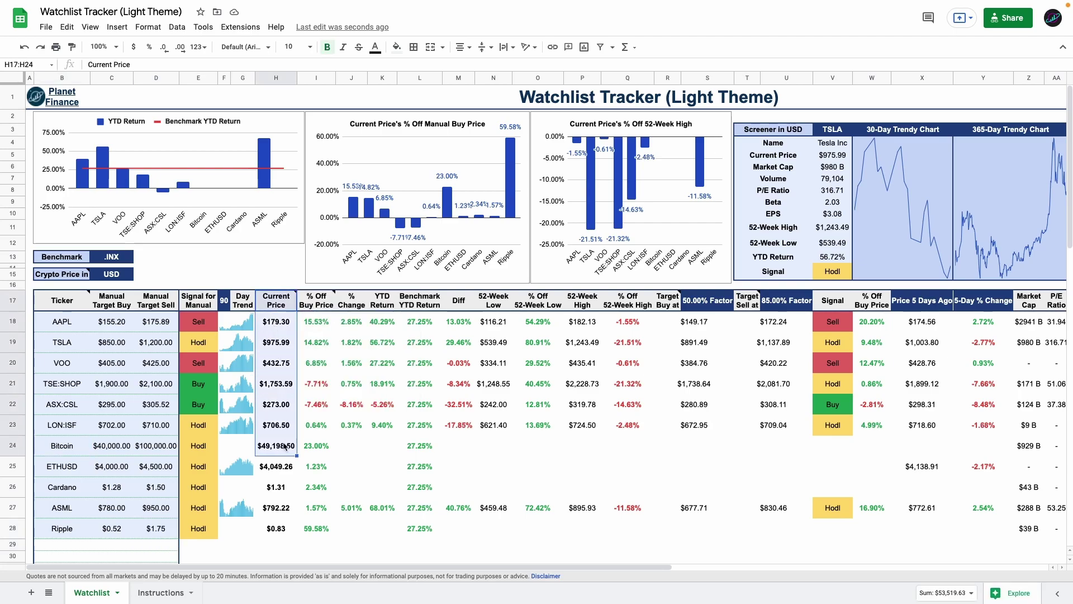
drag(352, 301, 352, 404)
drag(494, 302, 494, 404)
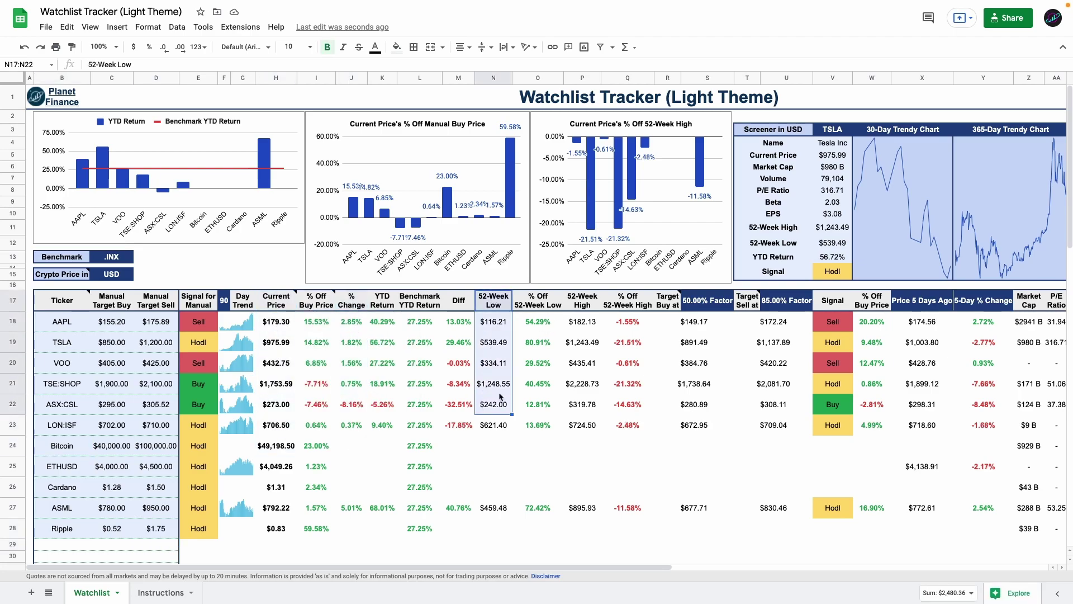
drag(582, 302, 582, 351)
scroll(581, 351, right, 3)
drag(875, 302, 898, 422)
drag(938, 302, 917, 426)
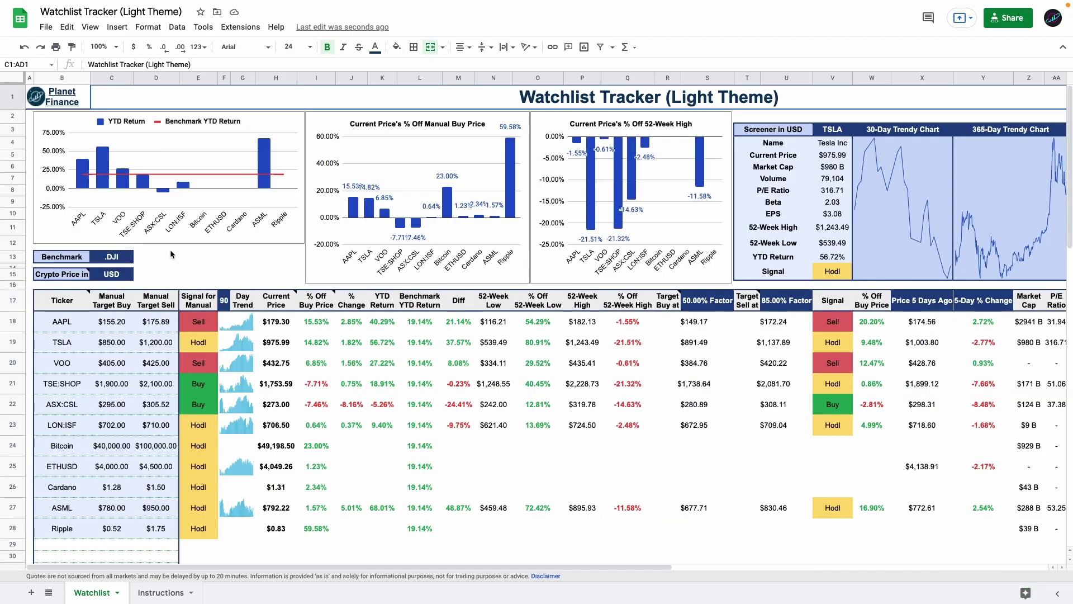
Set the benchmark to .INX and highlight the Benchmark YTD Return values in the table.
click(130, 260)
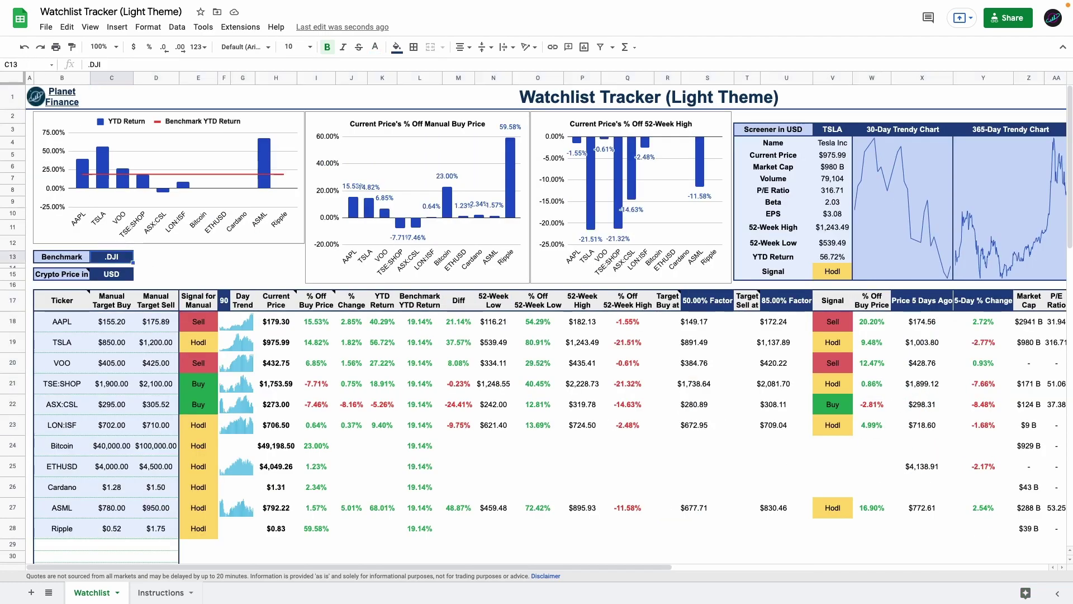
text(.INX)
key(Return)
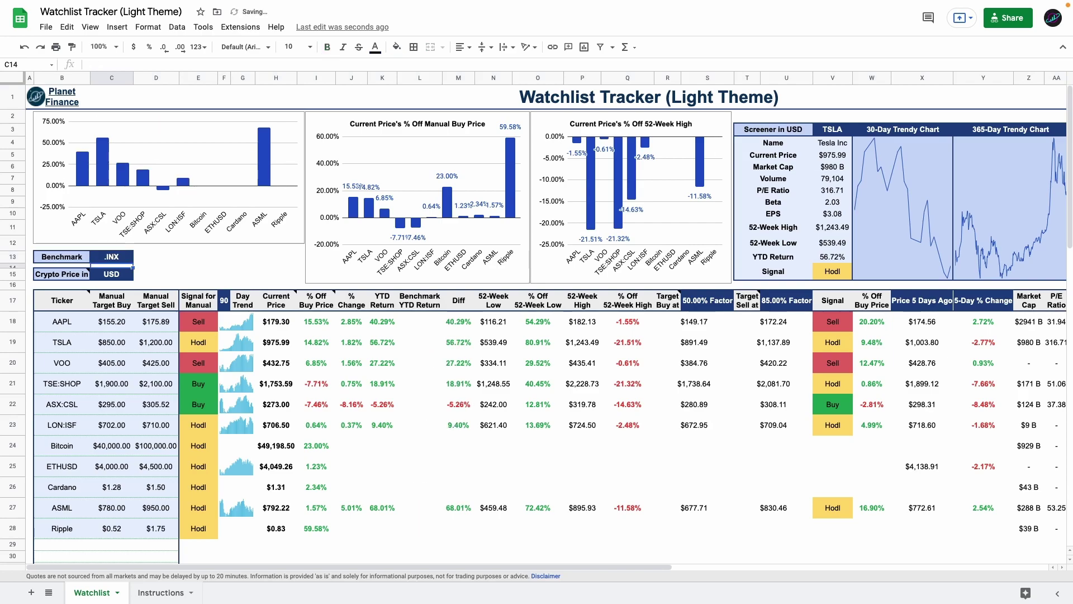
drag(419, 300, 425, 363)
drag(438, 384, 439, 389)
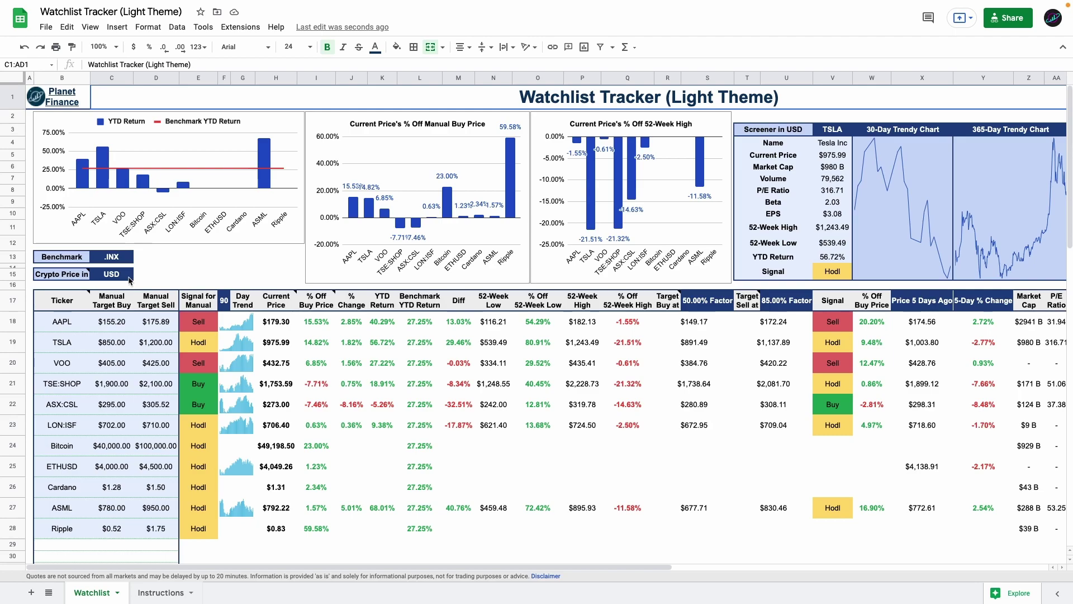
Switch the crypto price currency to EUR, AUD and finally GBP.
click(129, 278)
text(EUR)
key(Return)
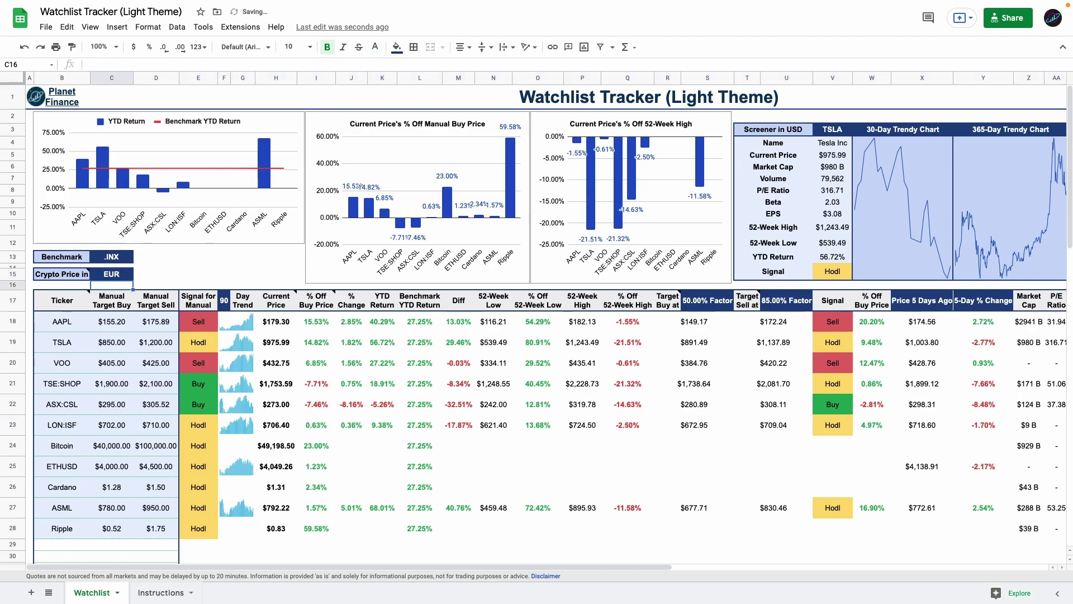
key(Up)
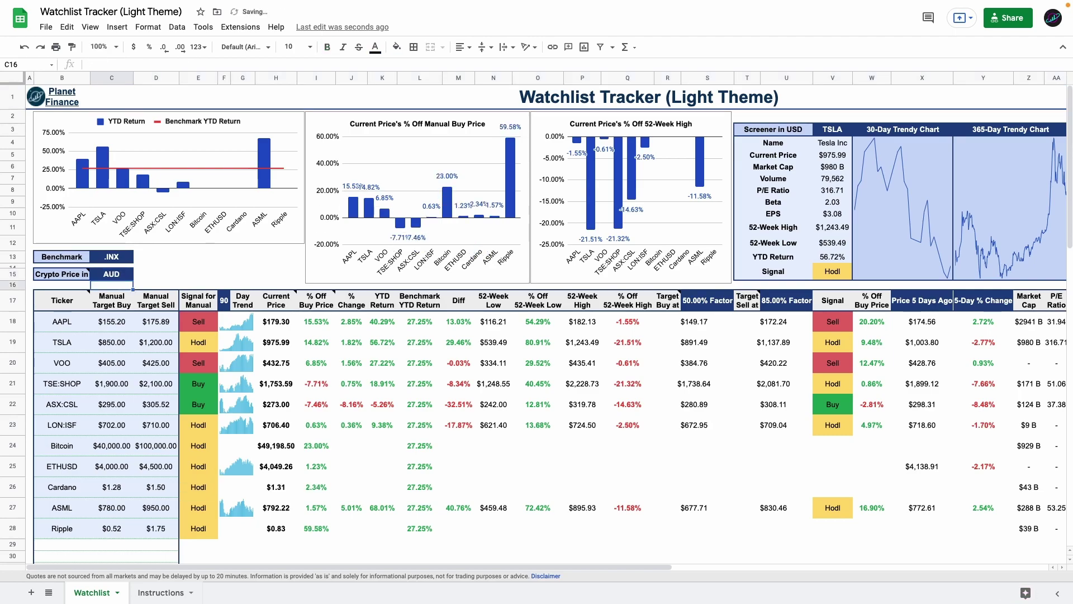
text(GBP)
key(Return)
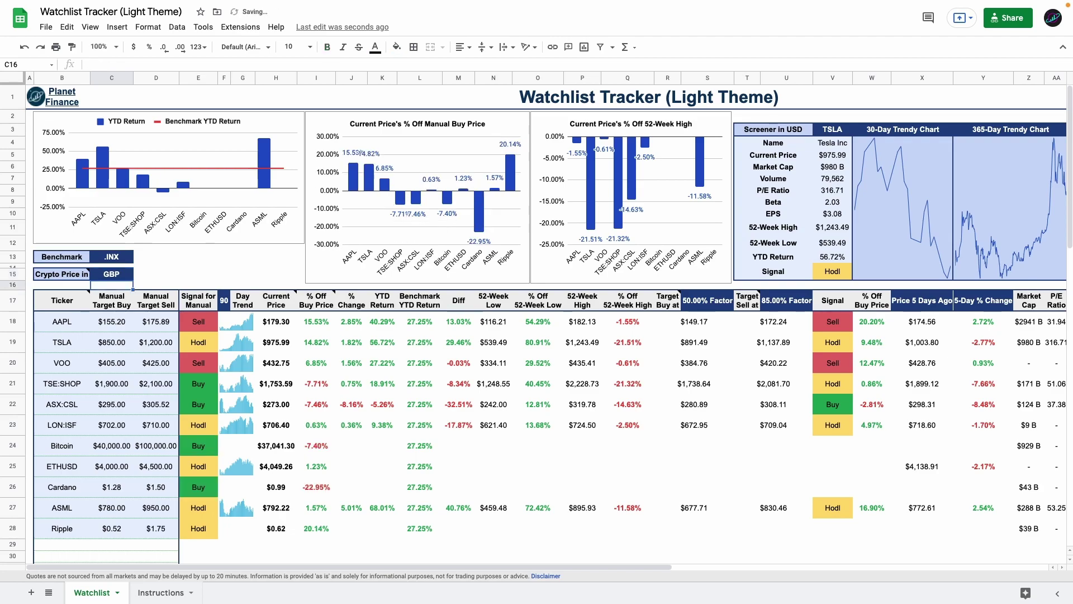
Set the crypto price currency back to USD.
key(Up)
text(USD)
key(Return)
key(Up)
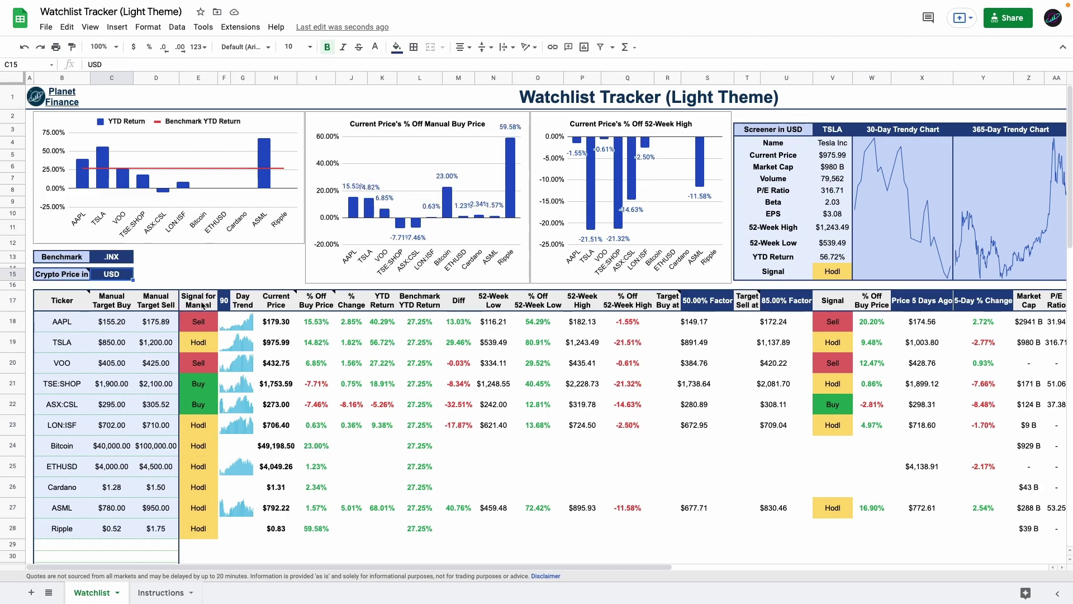
Review both signal columns, the buy and sell factor headers, and the 52-week high and low headers.
drag(202, 306, 205, 530)
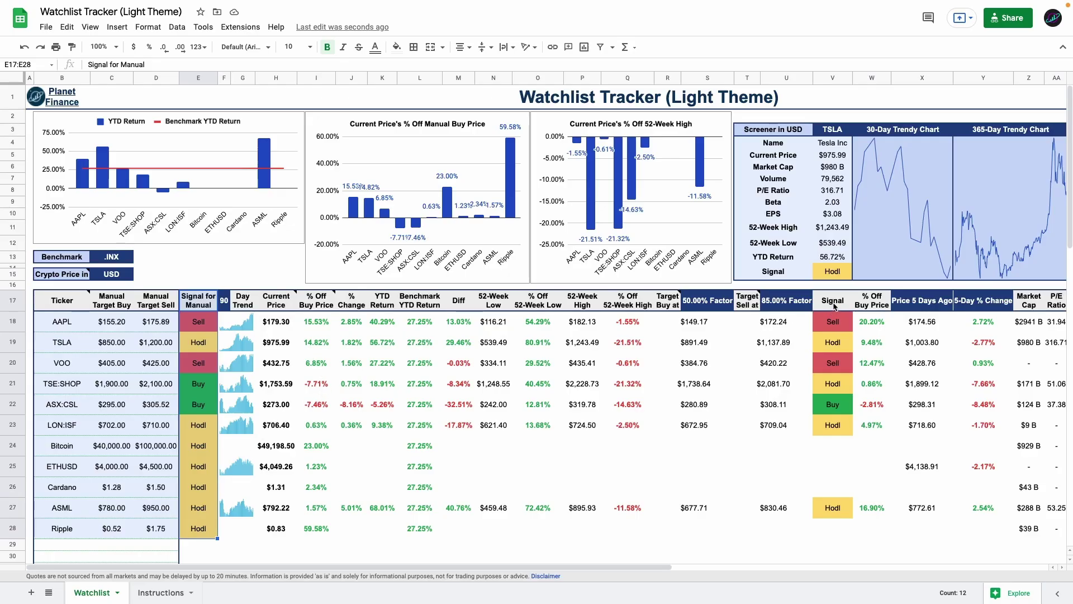
drag(834, 302, 821, 505)
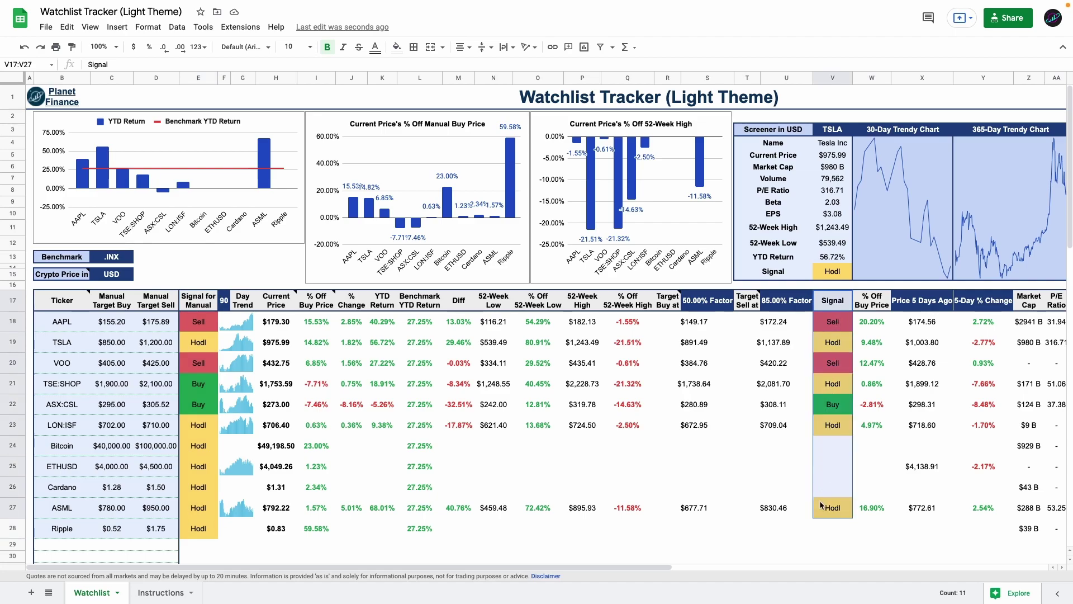
click(715, 306)
click(788, 306)
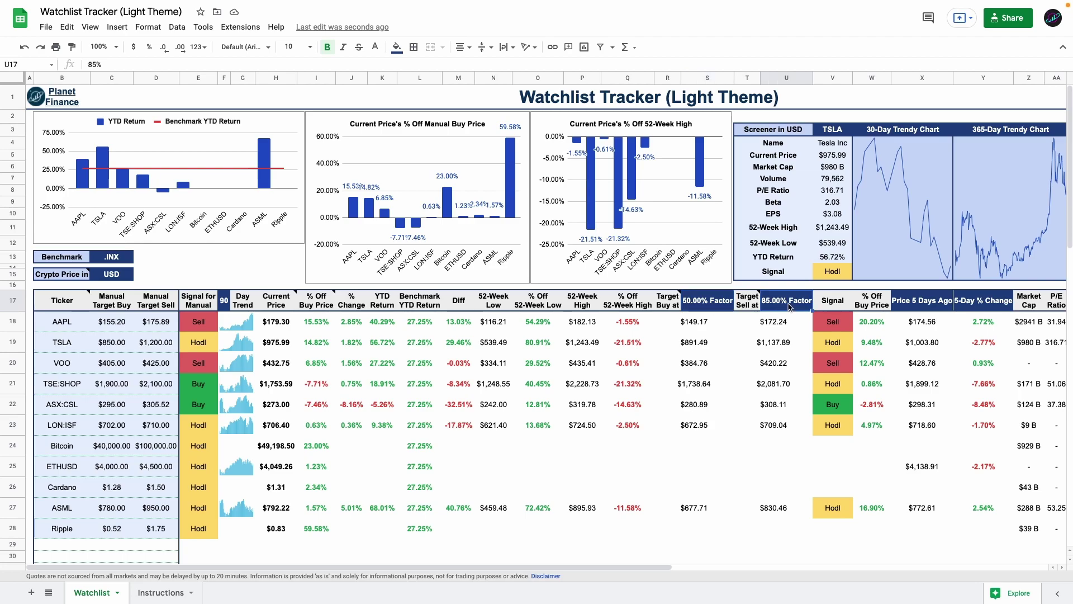
click(578, 304)
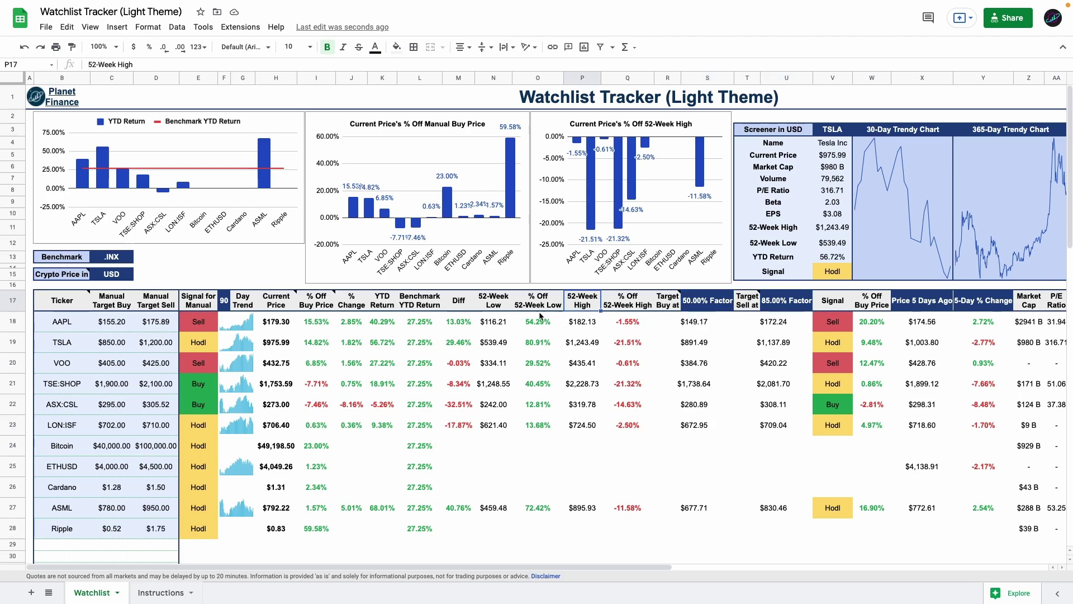
click(501, 307)
Set the target buy factor to 40% and the target sell factor to 90%.
click(722, 307)
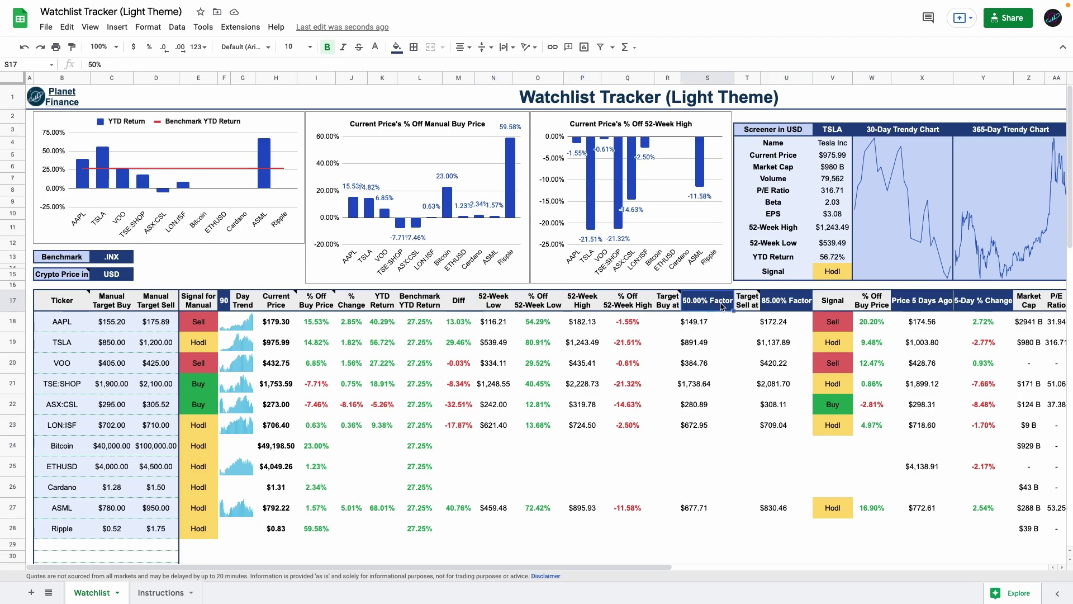
text(40%)
key(Return)
key(Right)
key(Right)
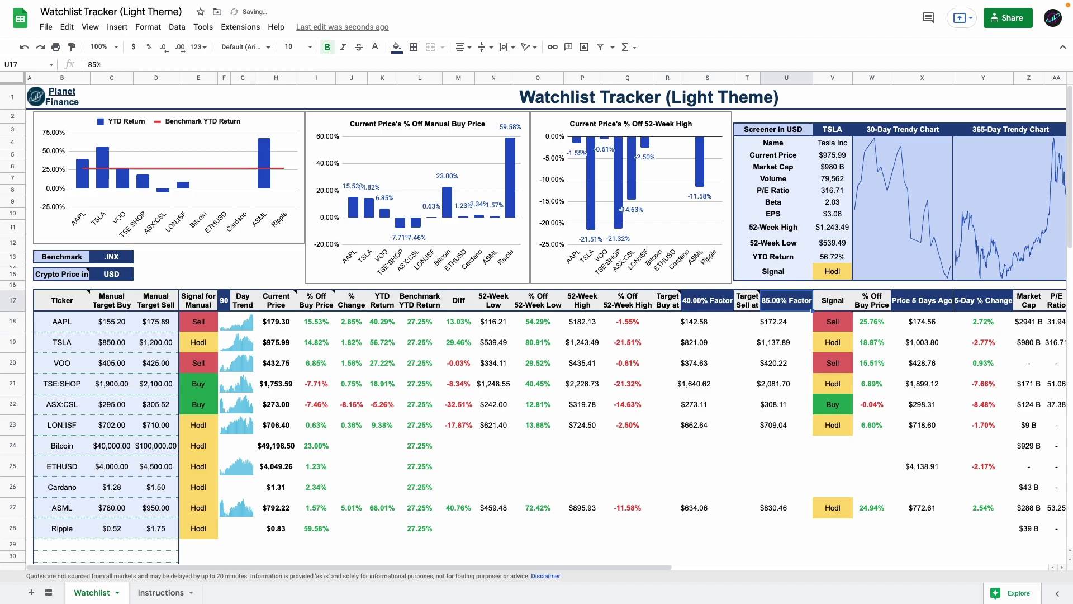
text(90%)
key(Return)
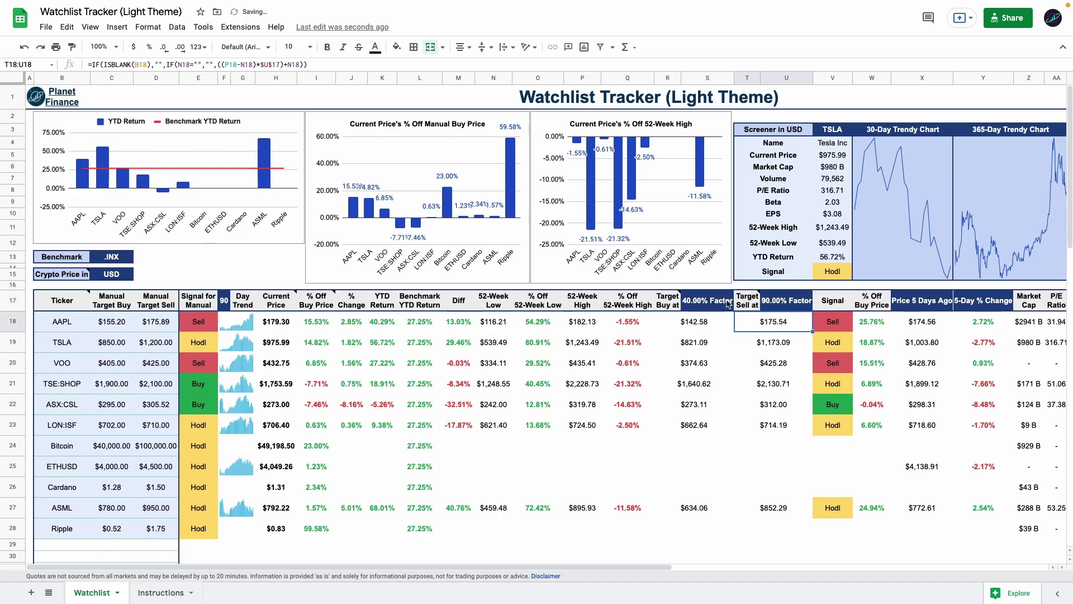
Restore the target buy factor to 50% and the target sell factor to 85%.
click(706, 307)
text(50%)
key(Return)
click(787, 305)
text(85%)
key(Return)
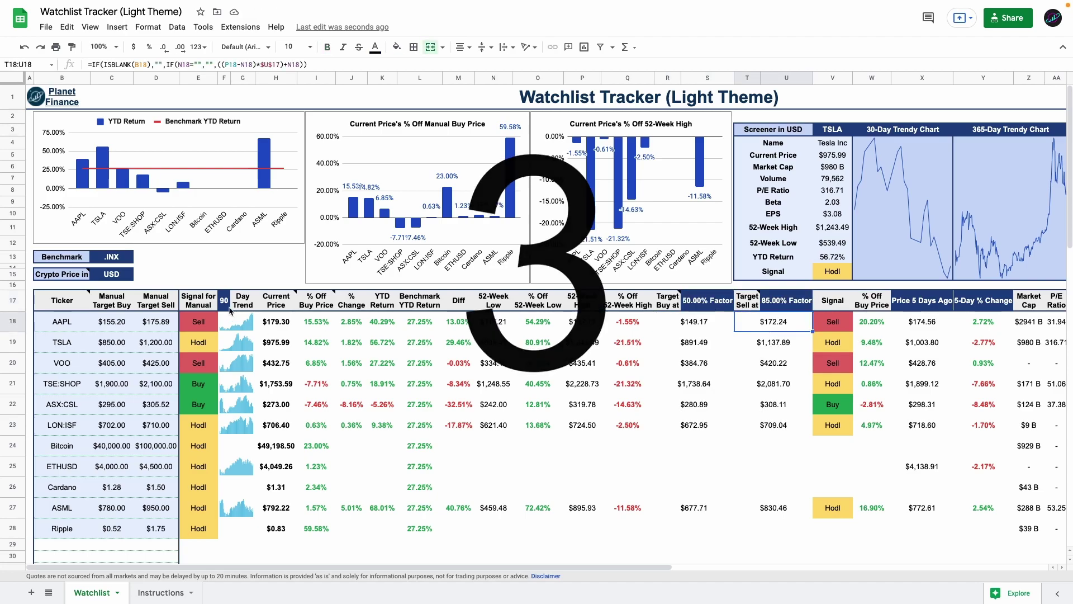
Set the Day Trend period to 15 and after that 60 days, and enter 90 days for the 30-Day Trendy Chart.
click(228, 306)
text(15)
key(Return)
key(Up)
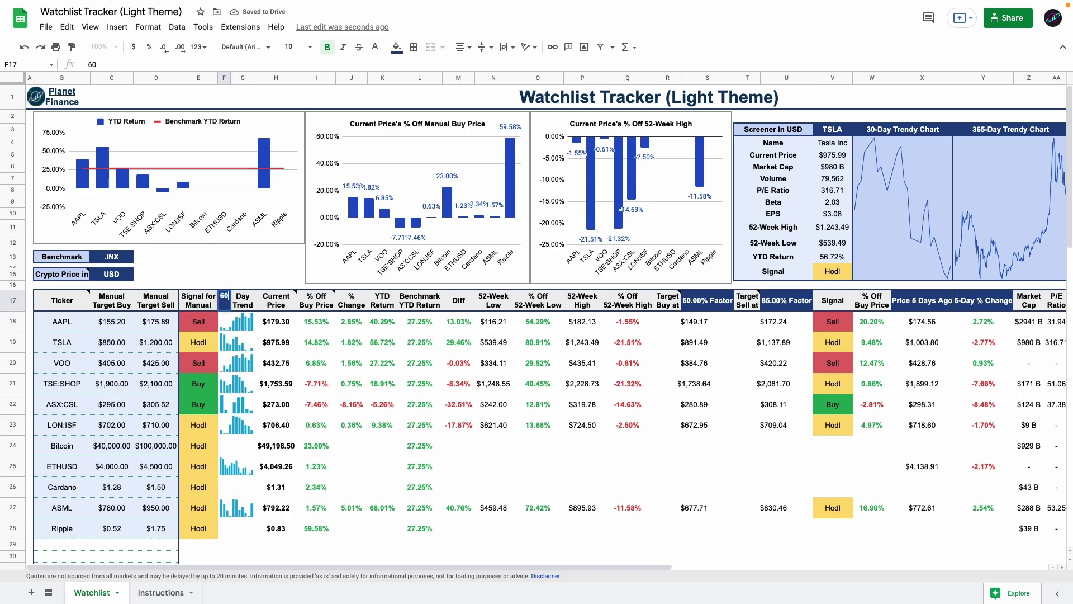
key(ctrl+z)
Set the past-price column and the percent-change column to a period of 10 days each.
key(ctrl+z)
key(ctrl+z)
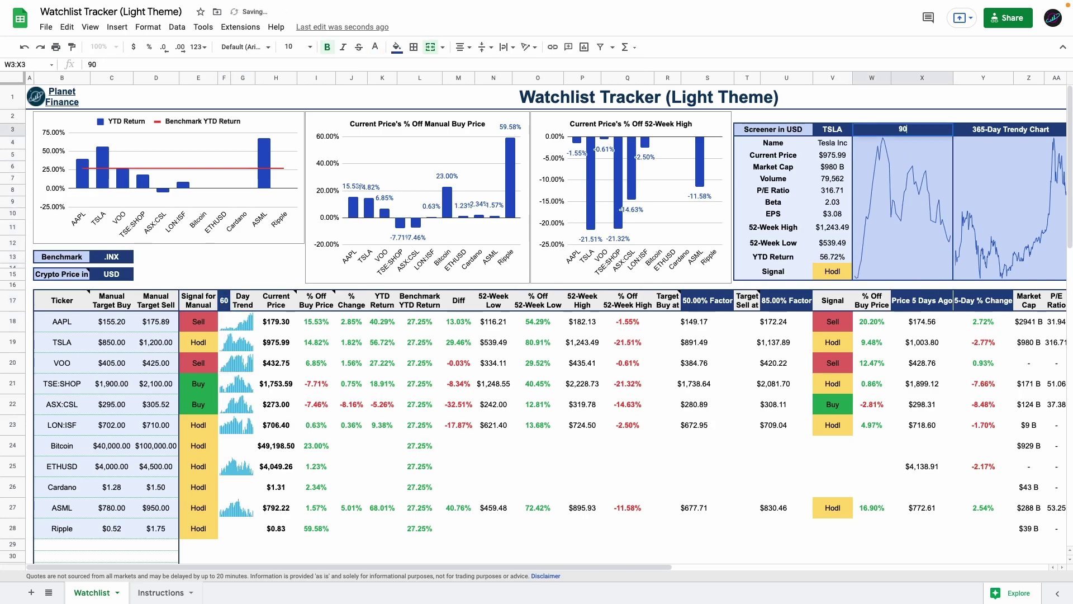
key(ctrl+z)
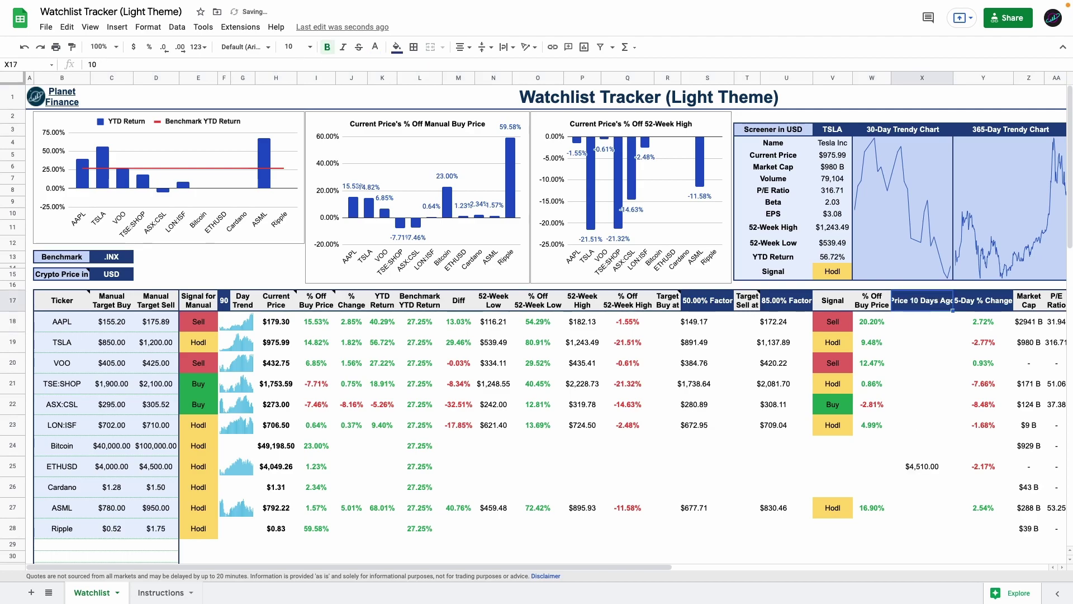
click(984, 301)
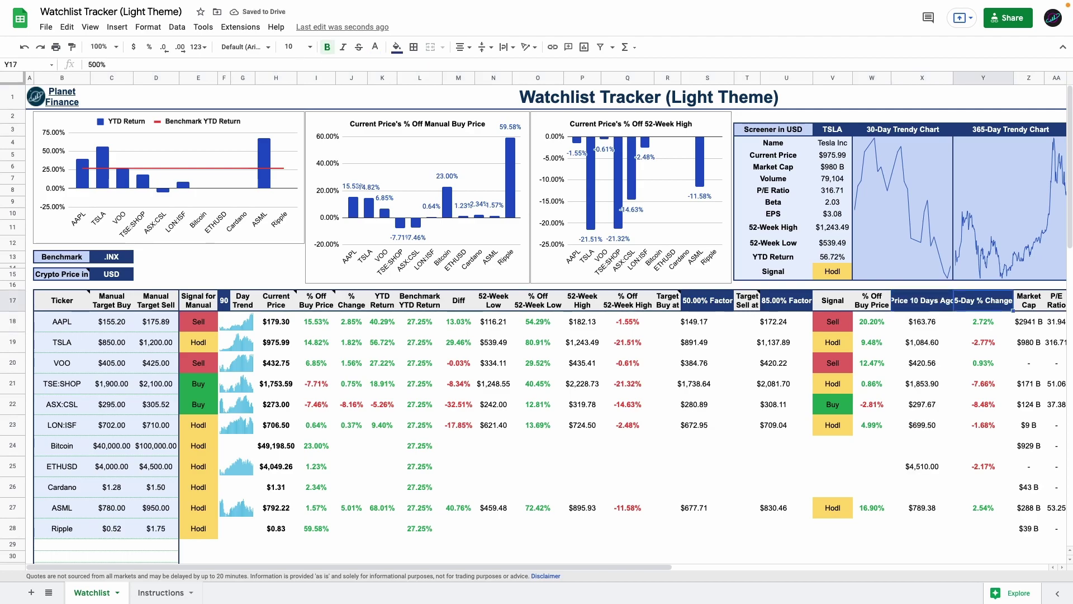
text(10)
key(Return)
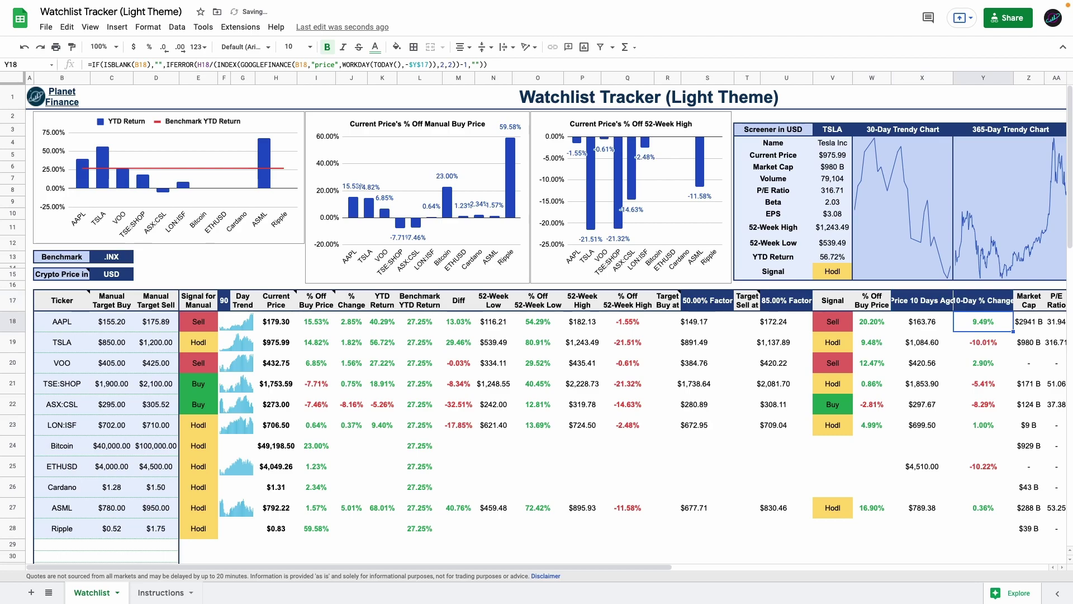
key(Up)
key(Left)
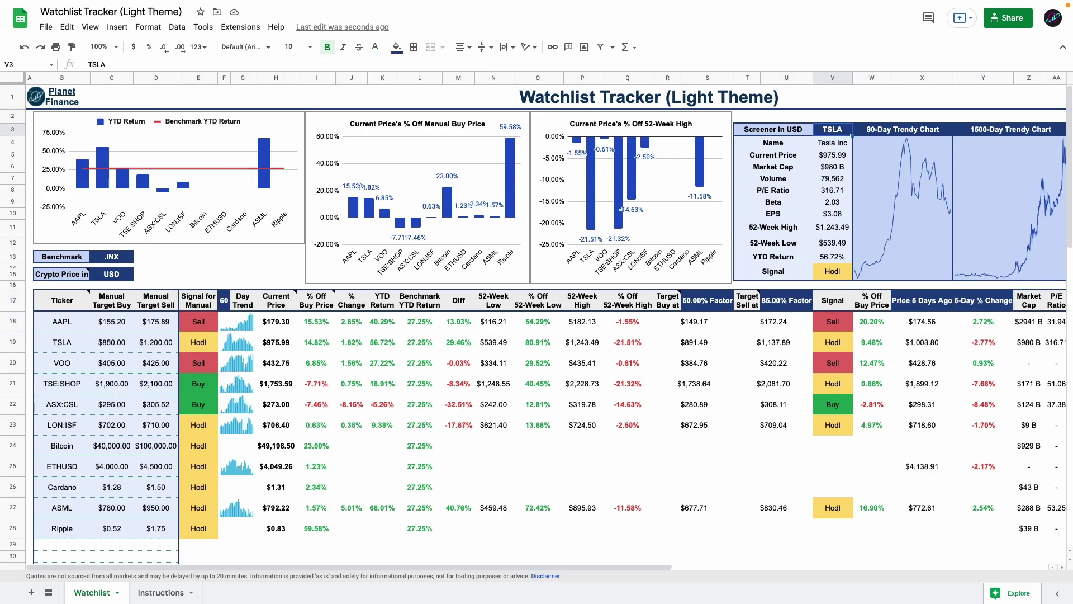
Set the screener ticker to ASML and GME in turn, and undo the changes.
text(ASML)
key(Return)
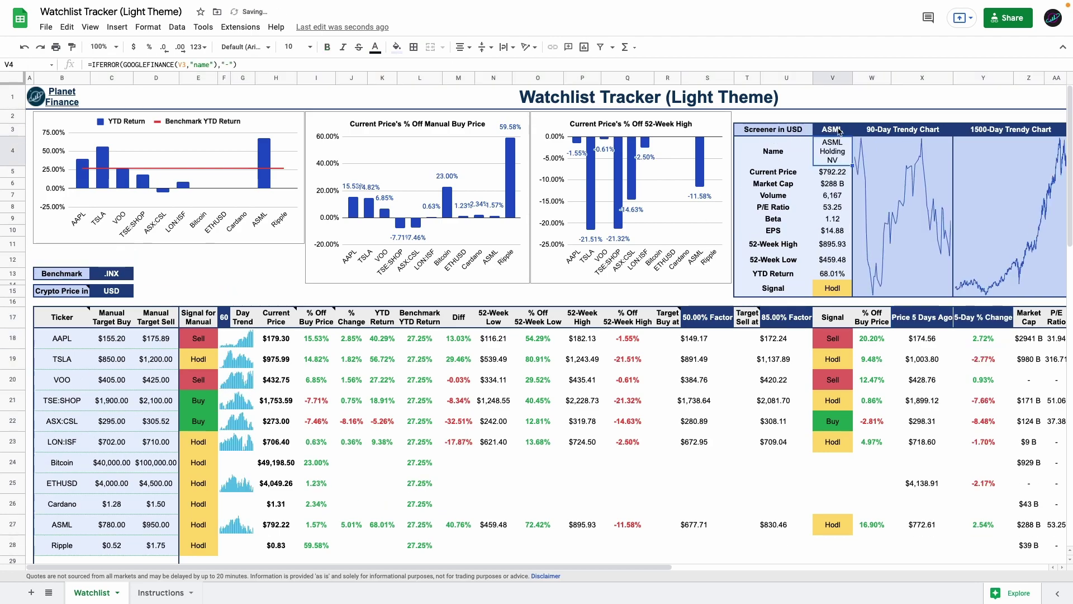
key(ctrl+z)
key(ctrl+z)
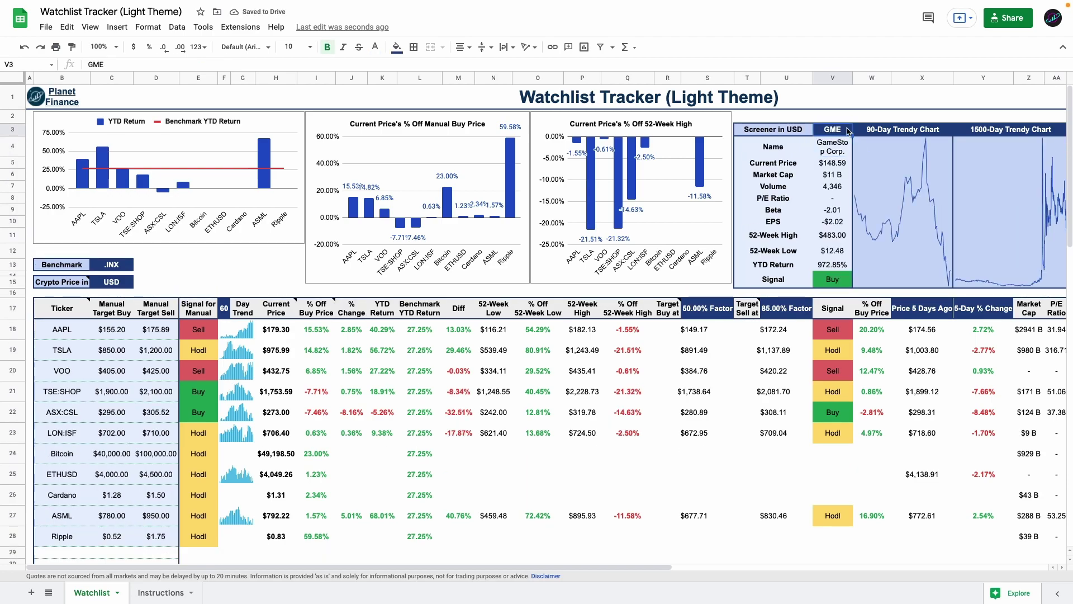
key(ctrl+z)
Inspect the YTD Return, % Off Manual Buy Price and % Off 52-Week High charts.
click(142, 156)
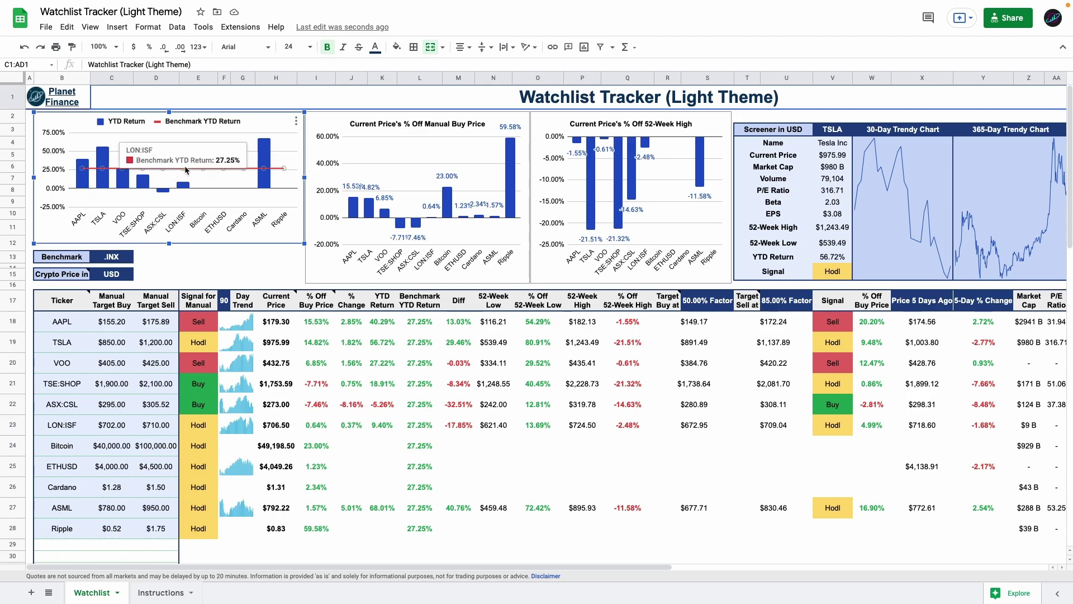
click(388, 134)
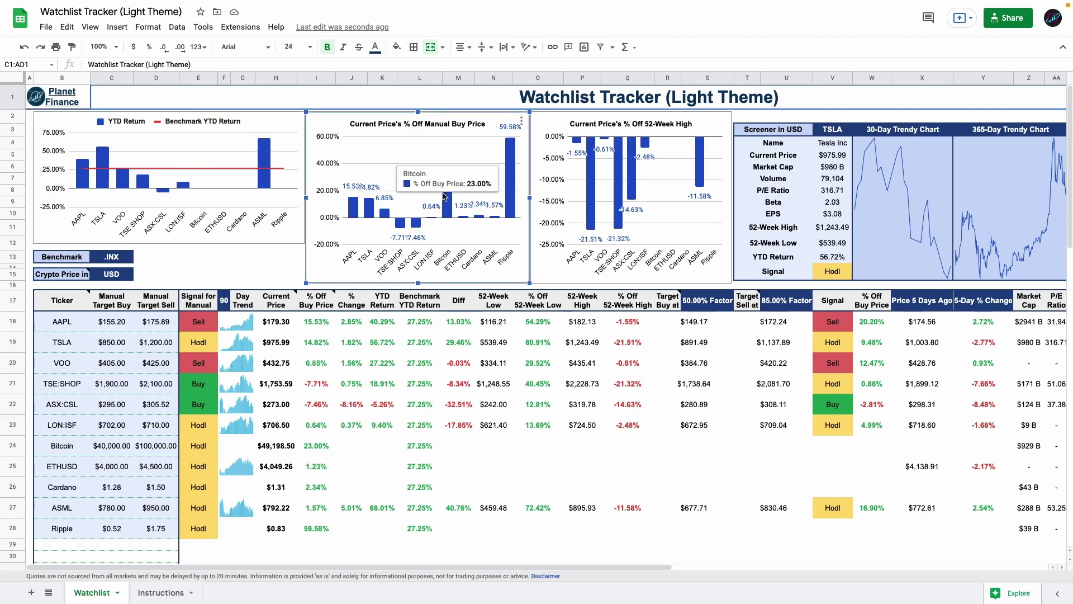
click(578, 129)
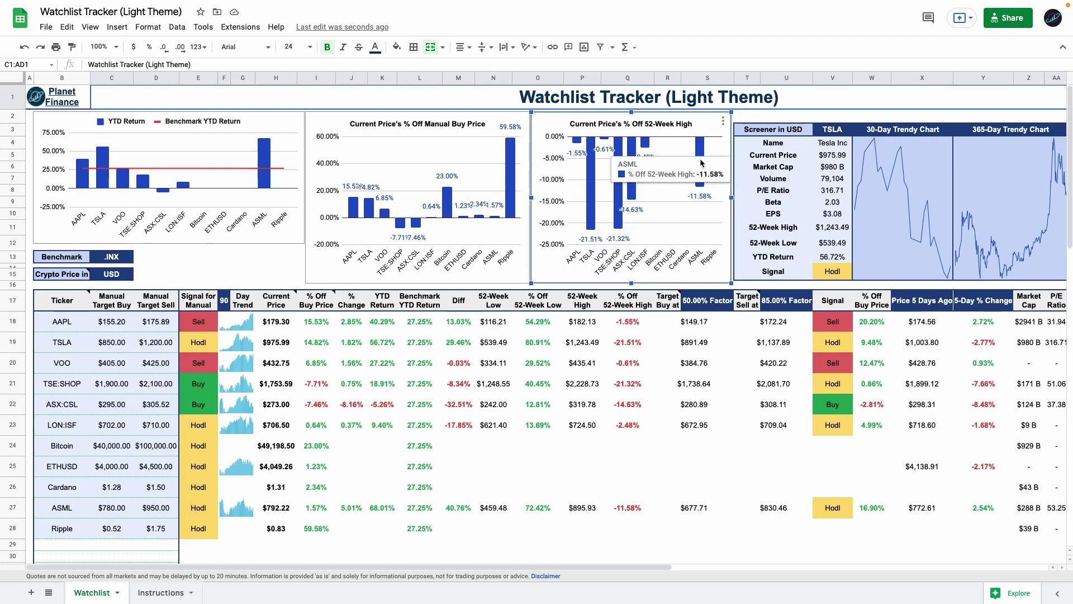
click(485, 95)
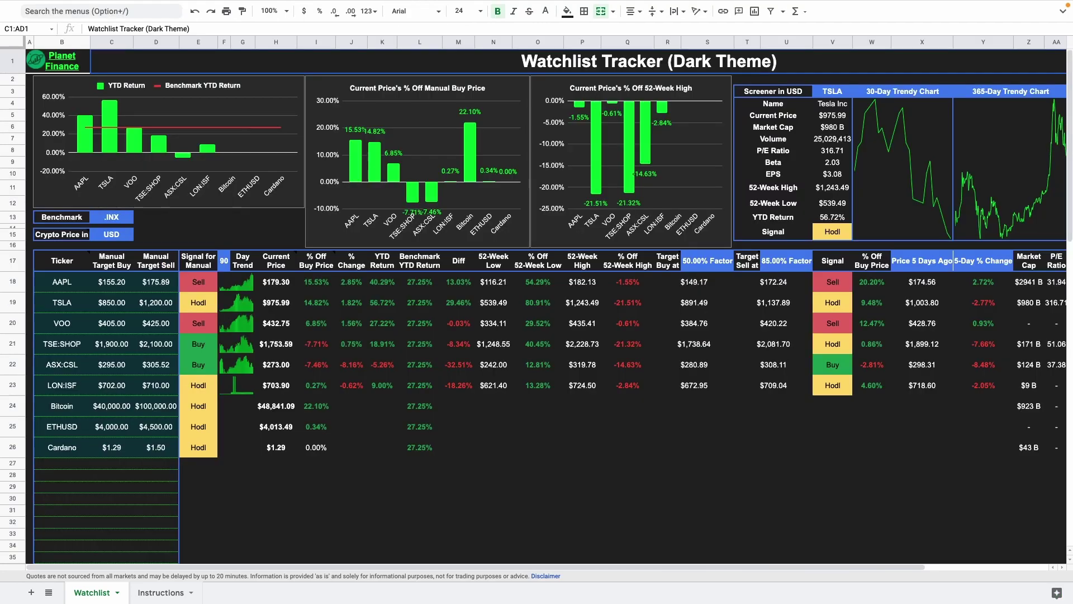
In the Cyber Punk theme watchlist, set the crypto price currency to EUR and the Day Trend period to 10 days.
key(BackSpace)
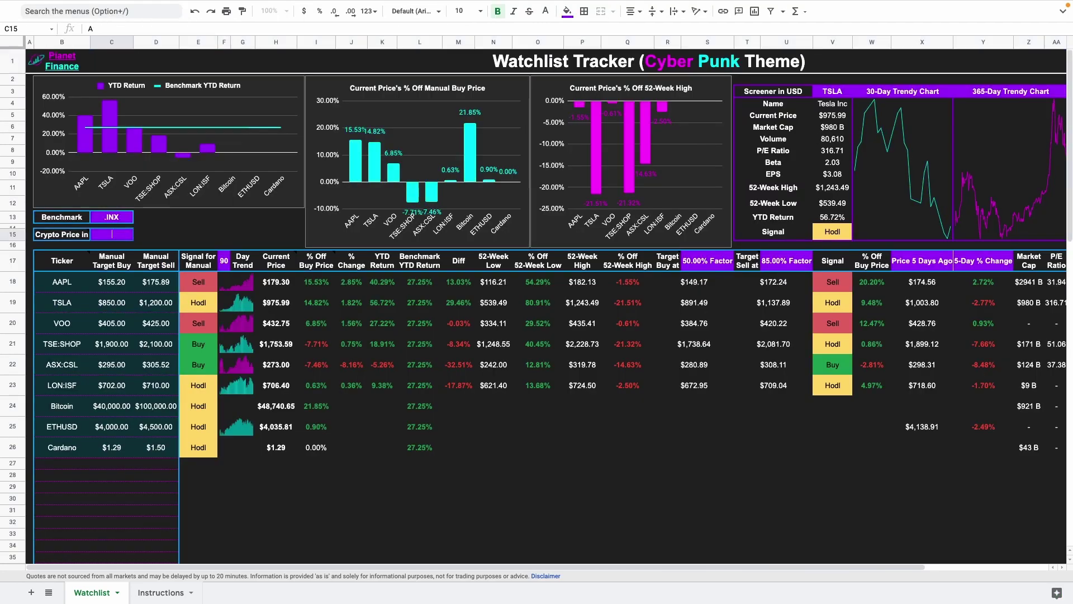
text(EUR)
key(Return)
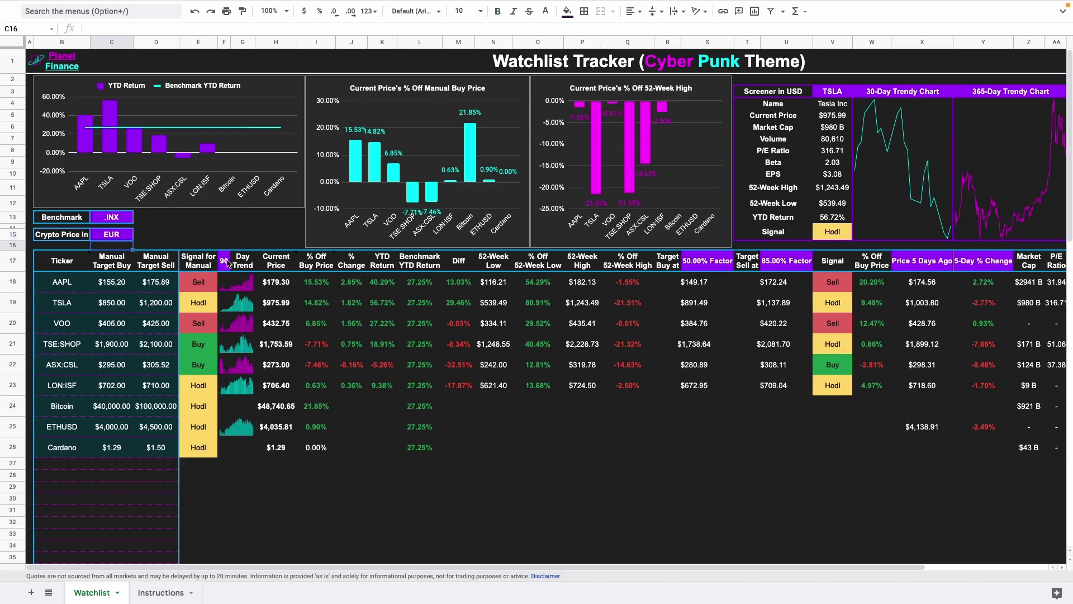
click(224, 261)
text(10)
key(Return)
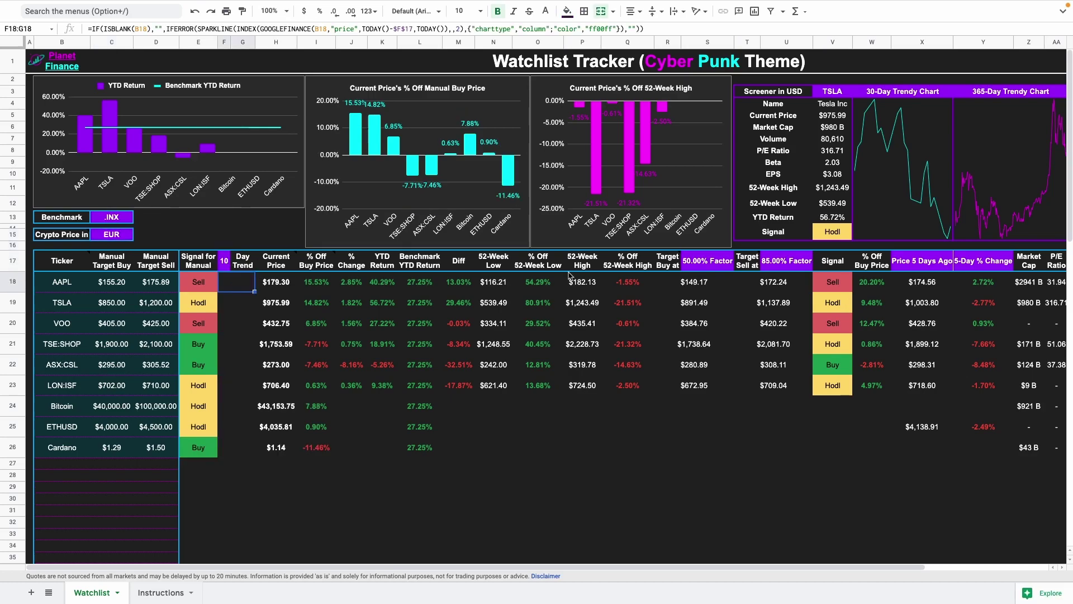
Add ASML and Ripple to the Cyber Punk watchlist's ticker column in the two empty rows below Cardano.
click(70, 469)
text(ASML)
key(Return)
text(Ripple)
key(Return)
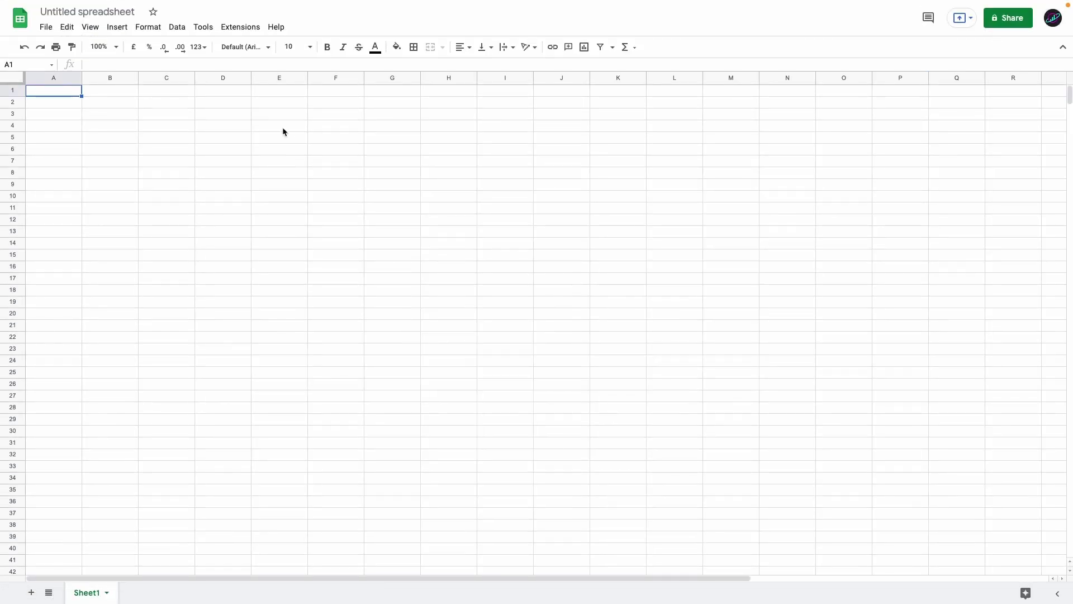
Name the untitled spreadsheet "Planet Finance Watchlist Tracker" and shrink column A to a narrow margin.
click(87, 12)
text(Planet Finance Watchlist Tracker)
key(Return)
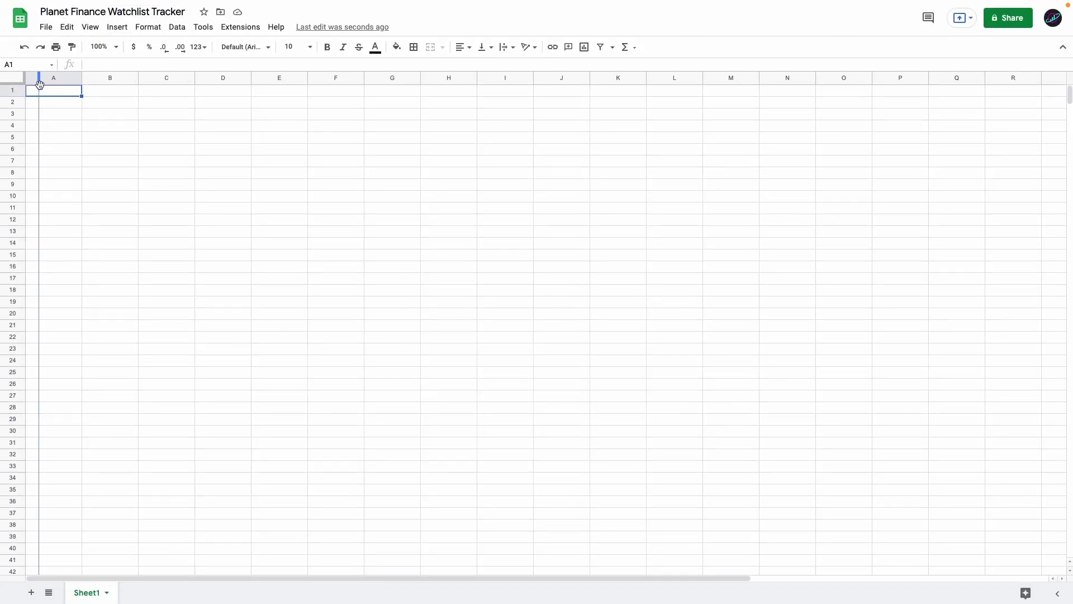
drag(39, 84, 39, 84)
Paste the copied watchlist headers, from Ticker to Notes, into row 17 starting at B17.
click(77, 282)
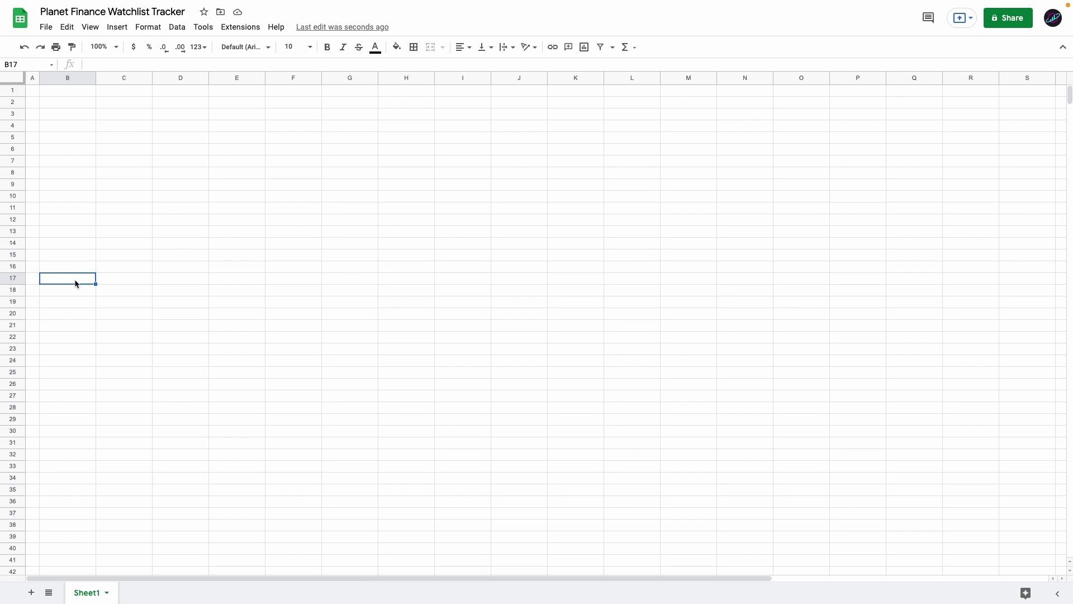
key(ctrl+v)
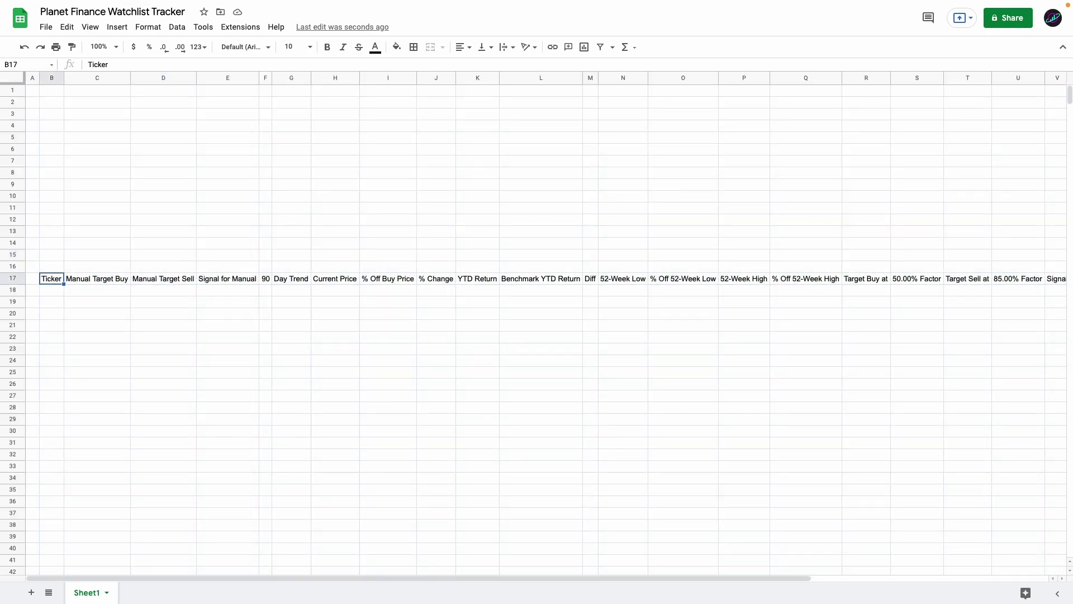
scroll(65, 293, right, 5)
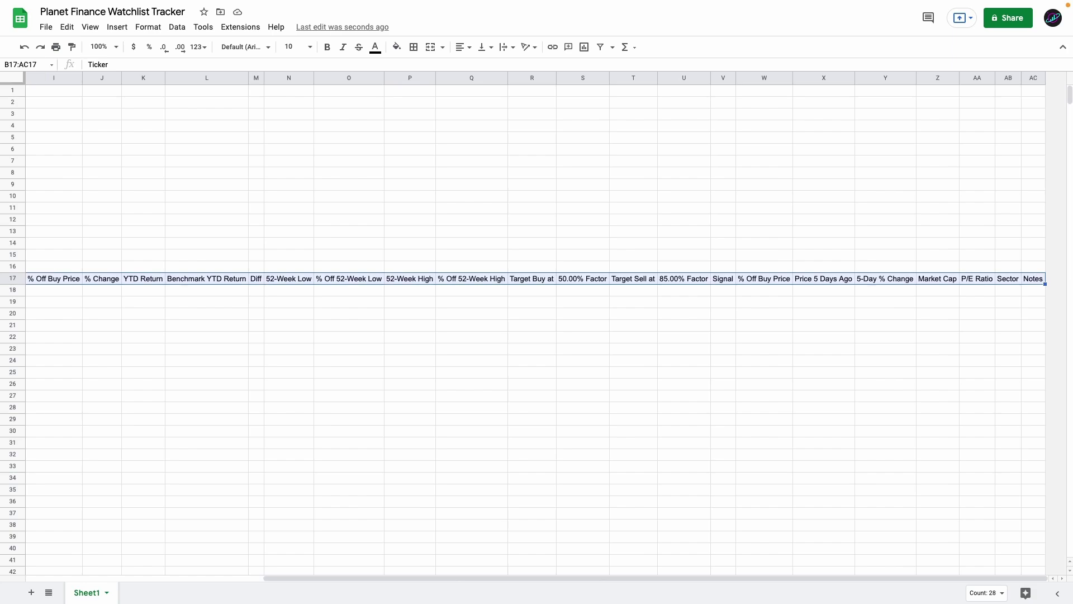
Turn on text wrapping for the header row B17:AC17 and narrow the Manual Target Buy column so its header breaks onto two lines.
key(ctrl+shift+Left)
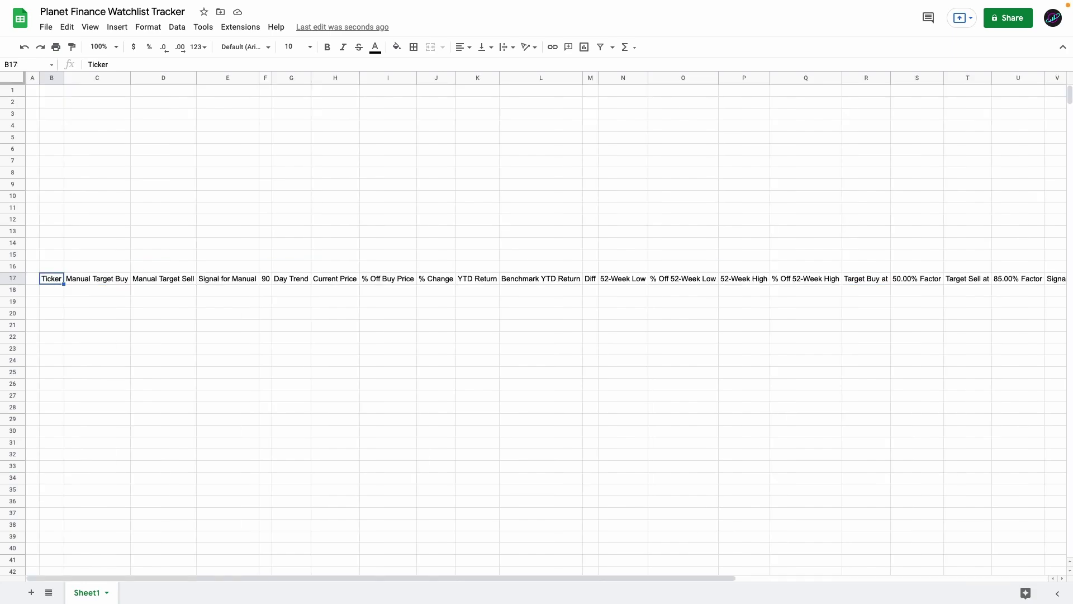
key(ctrl+shift+Right)
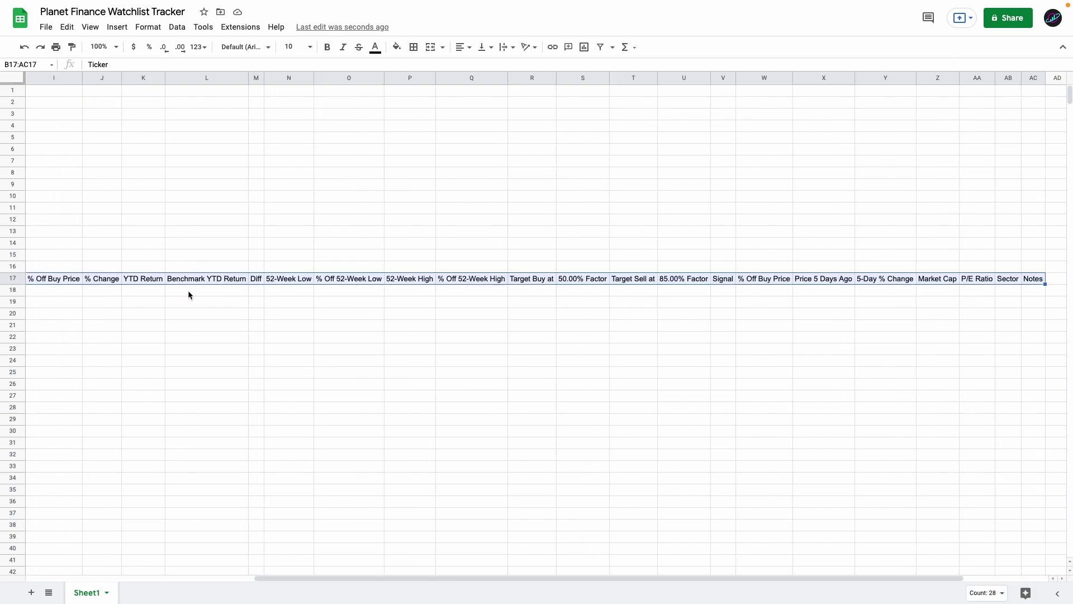
click(507, 47)
click(520, 68)
click(410, 313)
drag(401, 578, 156, 562)
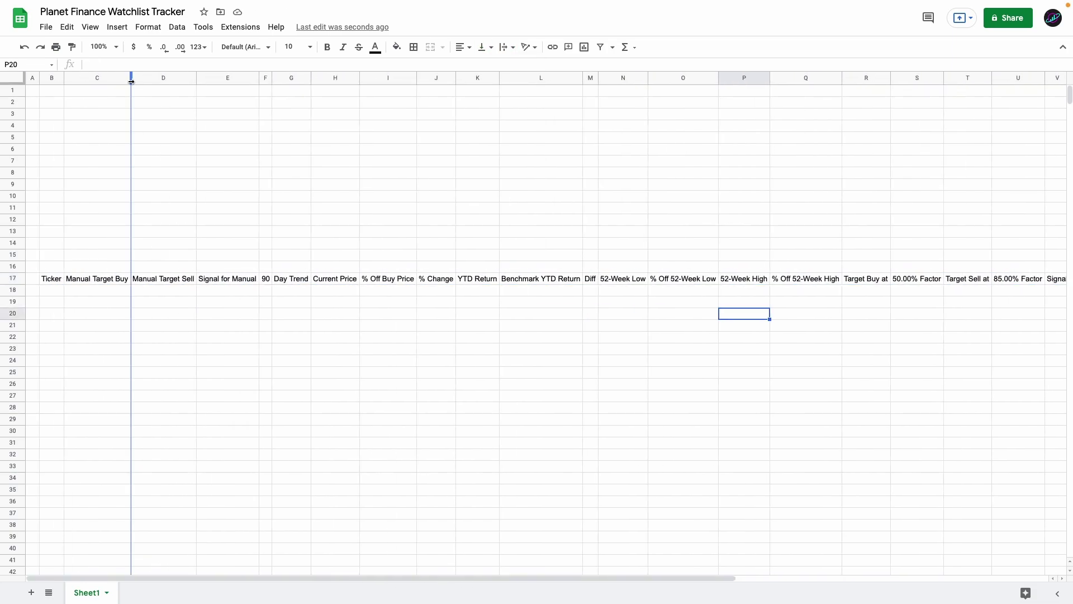
drag(131, 82, 110, 82)
click(94, 285)
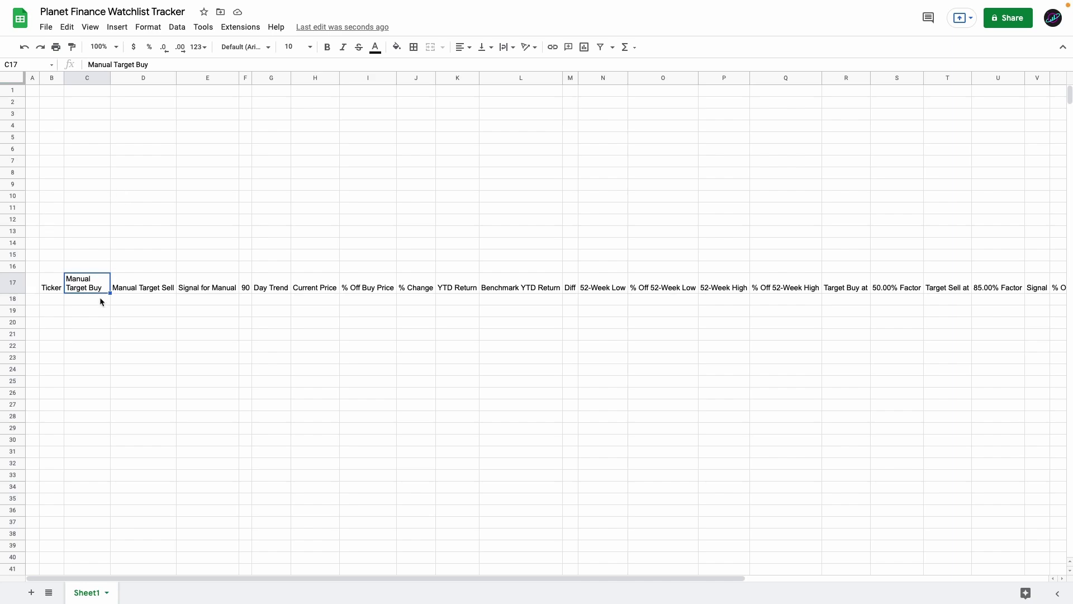
Center the headers in B17:AC17 horizontally and align them to the middle vertically.
key(Left)
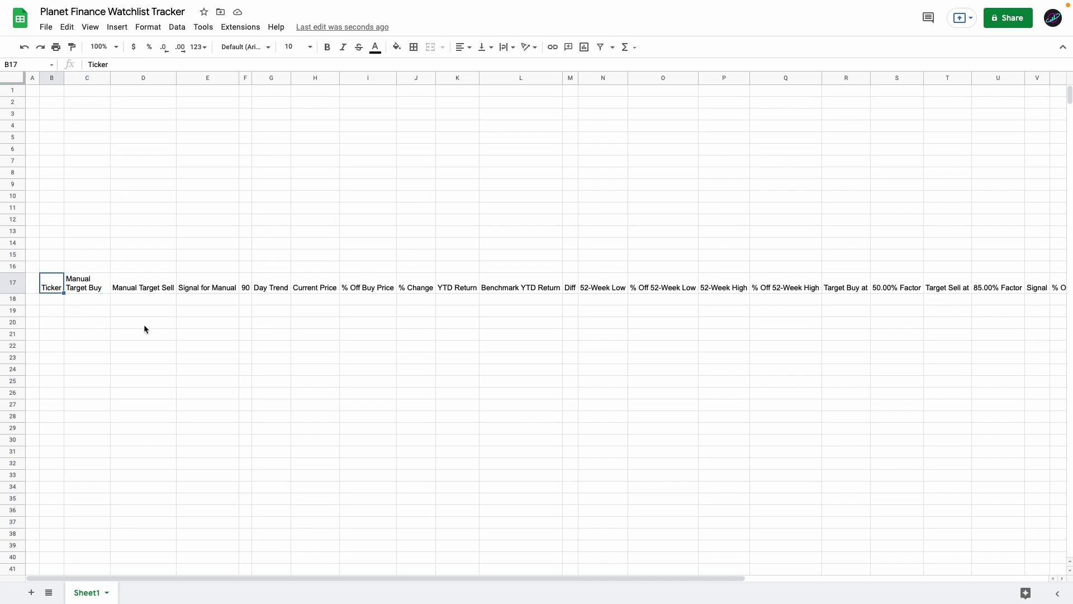
key(ctrl+shift+Right)
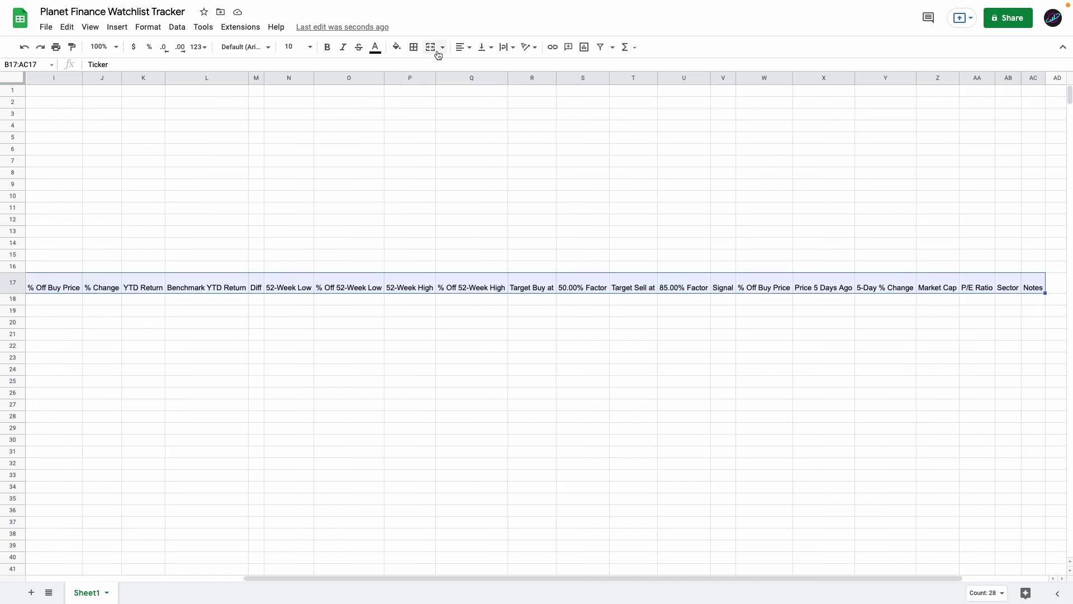
click(461, 47)
click(474, 66)
click(482, 52)
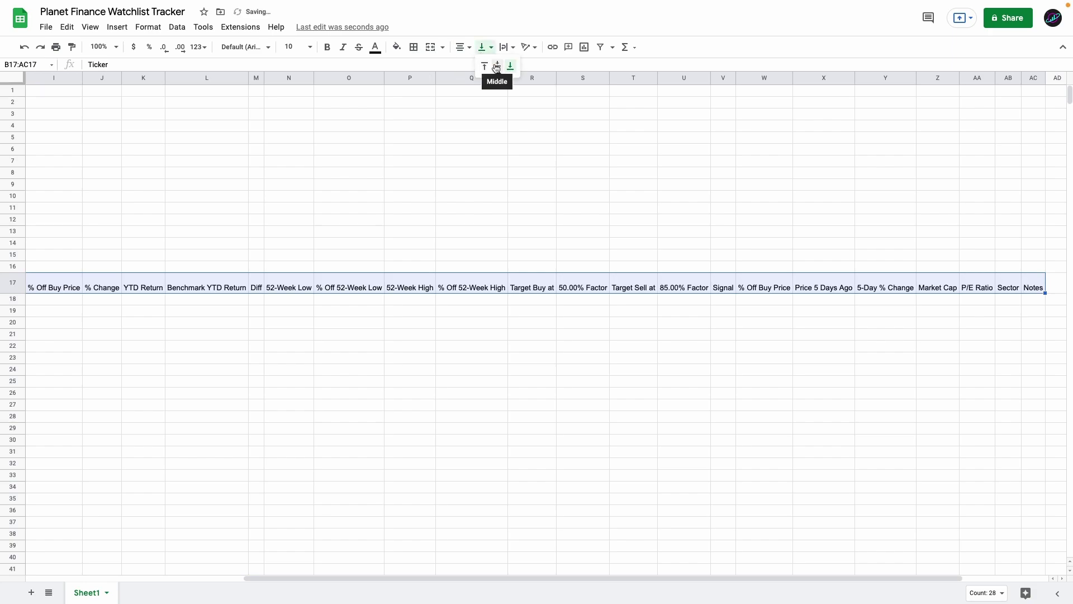
click(496, 67)
key(Left)
Narrow the Manual Target Sell, Signal for Manual and Day Trend columns so their headers wrap onto two lines.
click(98, 284)
click(143, 282)
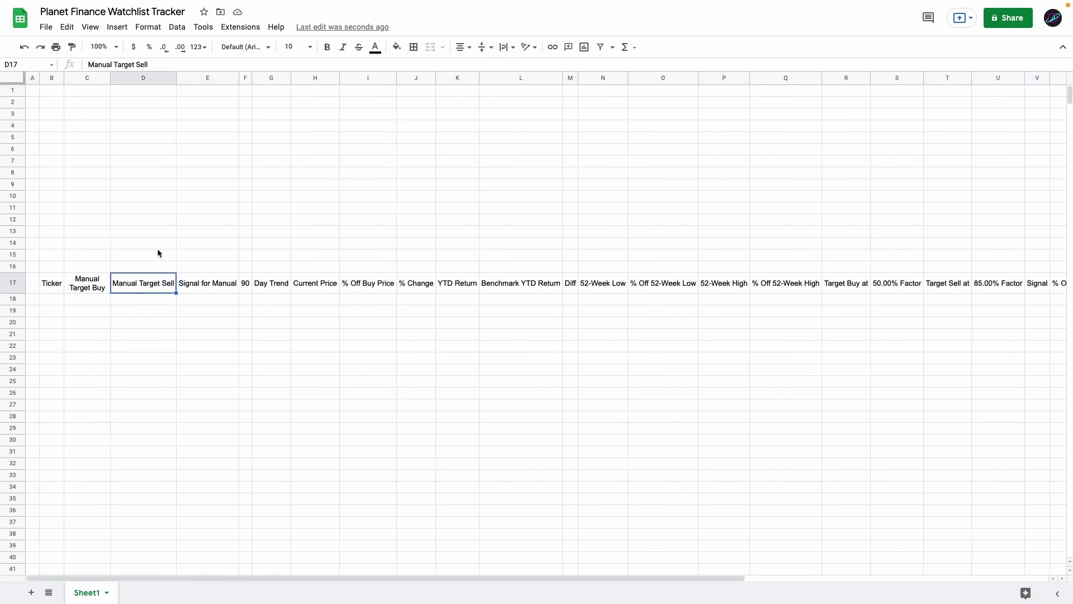
drag(176, 78, 150, 82)
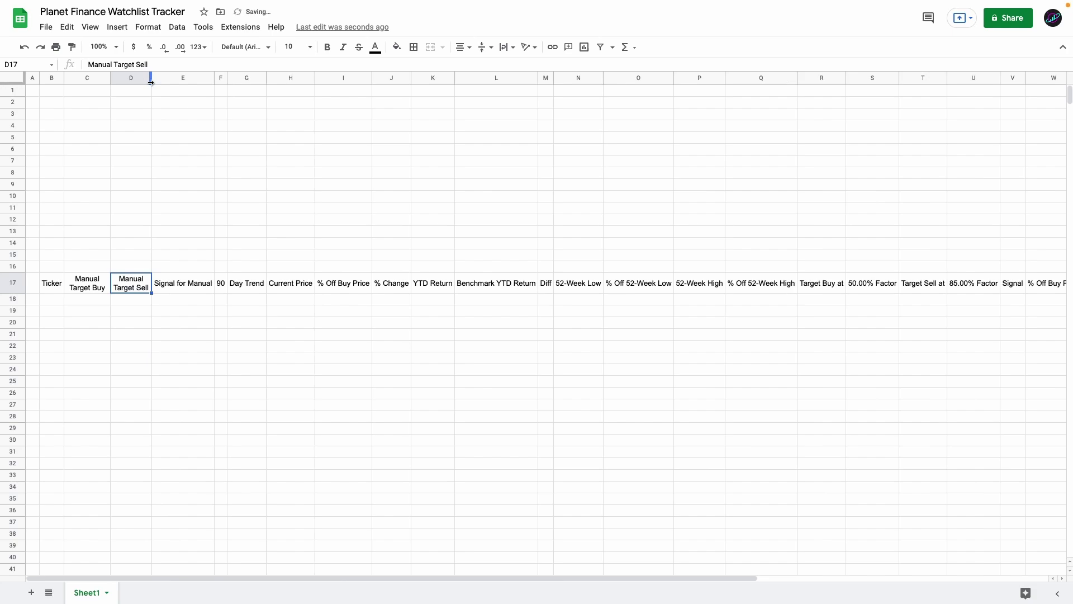
mouse_move(215, 78)
mouse_down()
mouse_move(190, 81)
mouse_move(236, 79)
mouse_up()
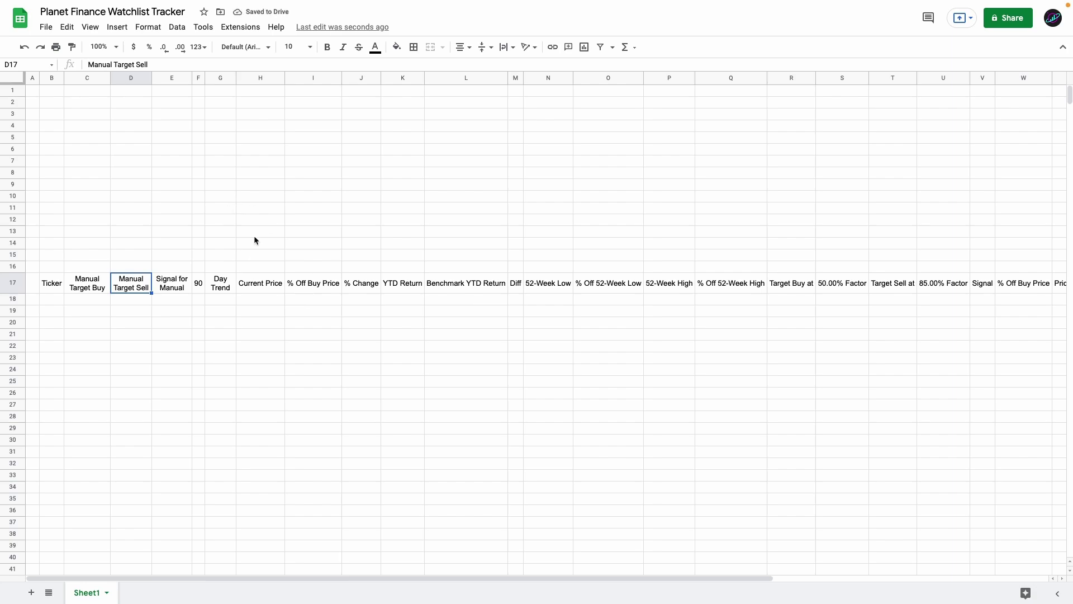
drag(391, 584, 445, 565)
Tighten the Manual Target Buy column and narrow the multi-word columns from Current Price through P/E Ratio so their headers wrap onto two lines.
drag(111, 78, 104, 78)
drag(271, 77, 251, 78)
drag(308, 78, 287, 78)
drag(363, 77, 345, 78)
drag(428, 78, 390, 77)
click(490, 79)
click(616, 100)
drag(621, 78, 599, 77)
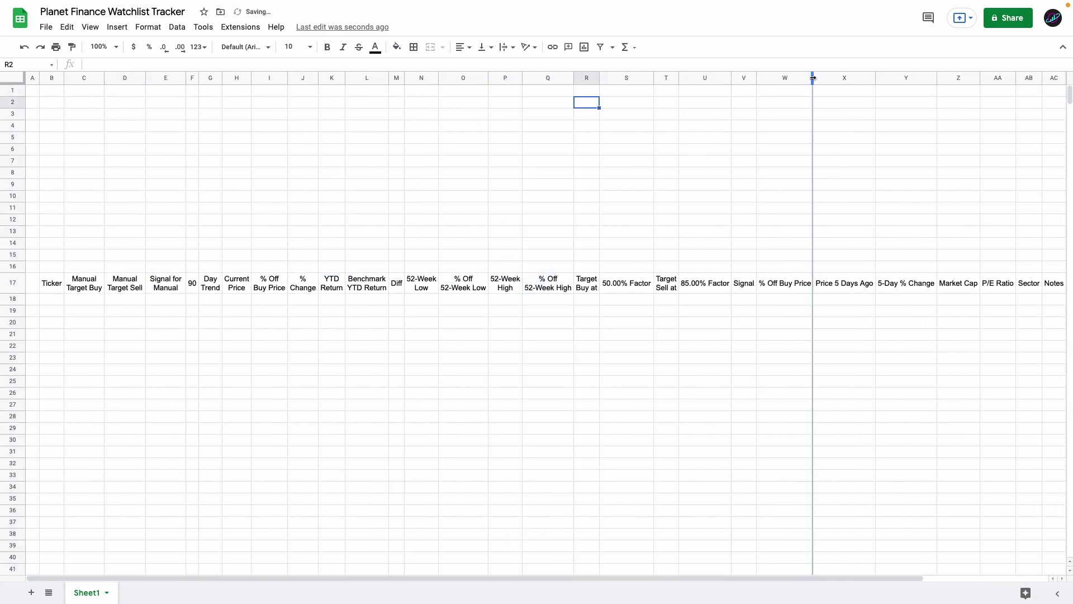
drag(813, 78, 792, 78)
drag(960, 78, 943, 77)
drag(980, 78, 965, 77)
Enter the label "Benchmark" in B13 and .INX in C13, and fit column B to its content.
click(52, 283)
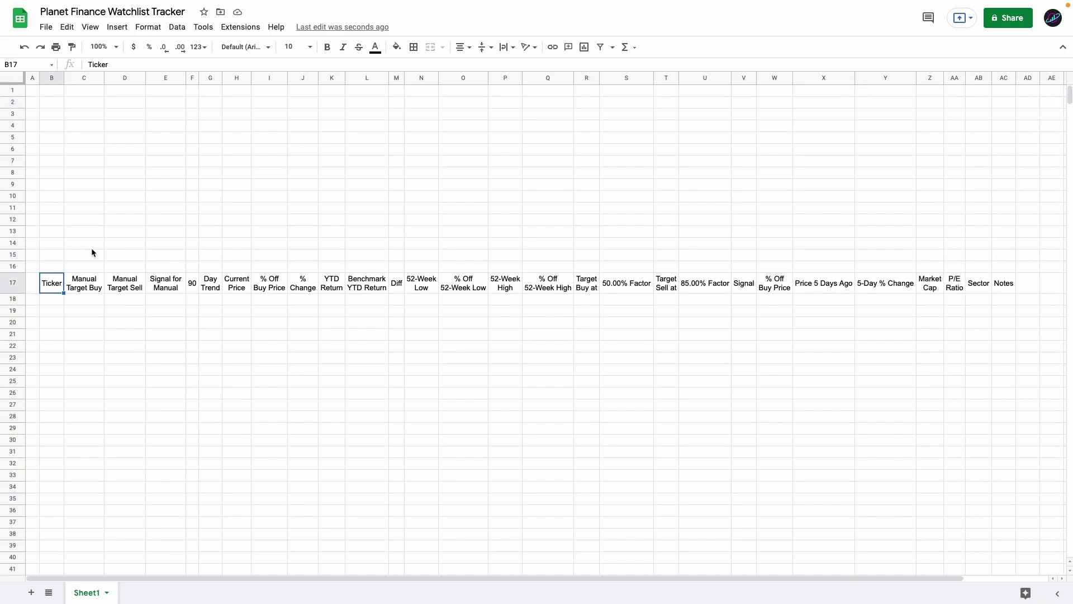
click(63, 233)
text(Benchmark)
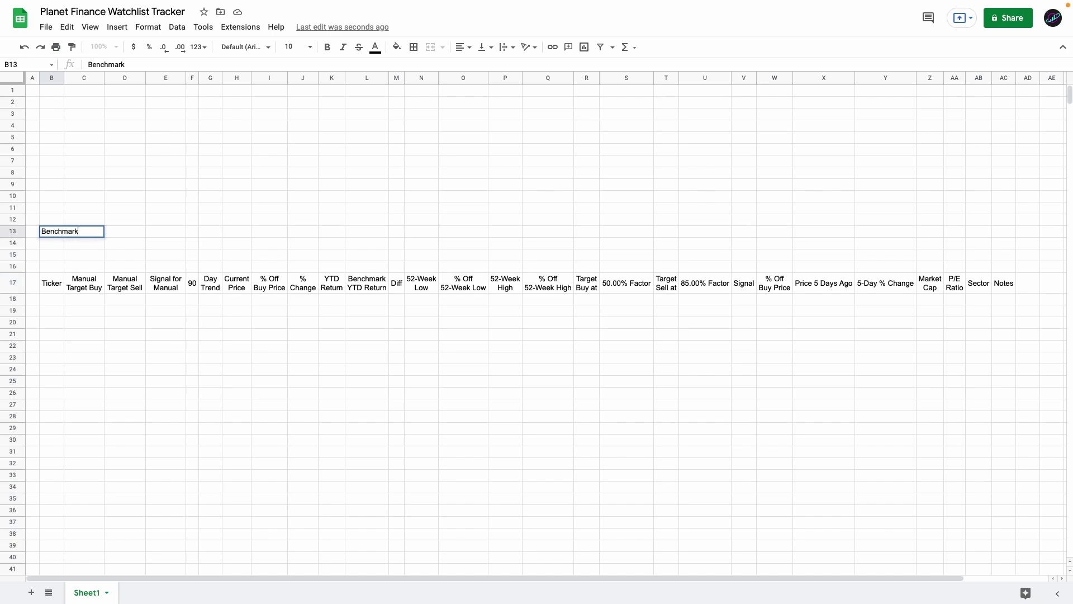
key(Tab)
text(.)
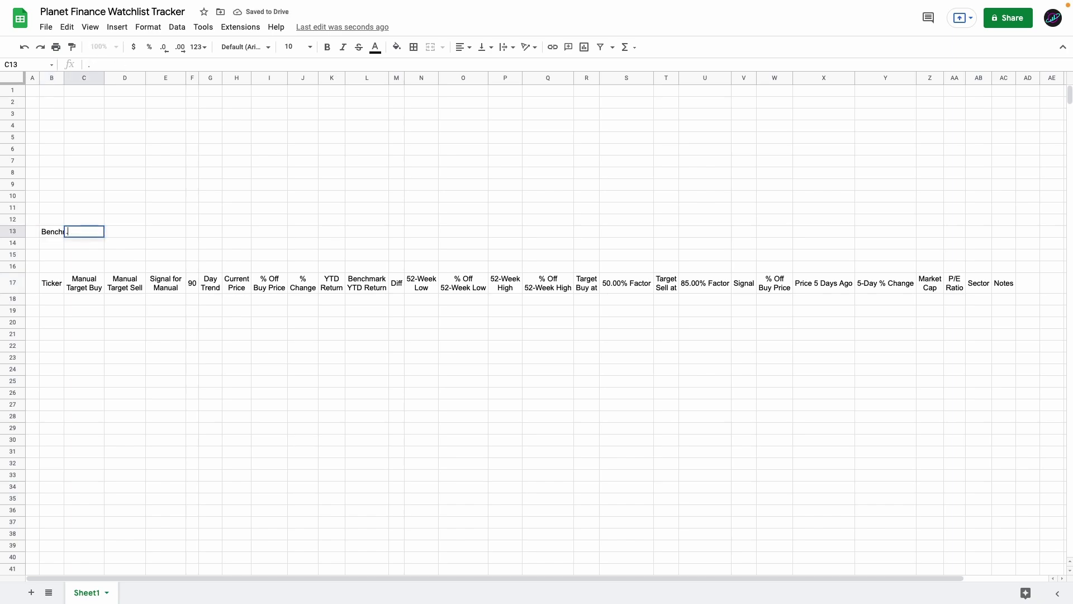
text(INX)
key(Return)
key(Up)
double_click(64, 78)
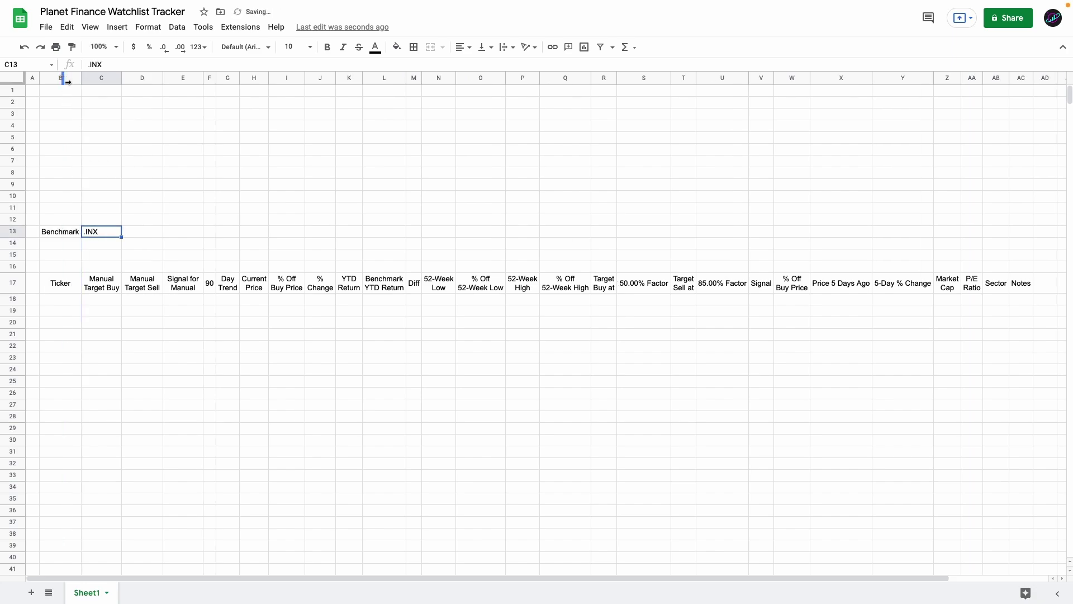
Enter the label "Creypto Price in" in B15 and USD in C15, and fit column B to the longer label.
click(59, 255)
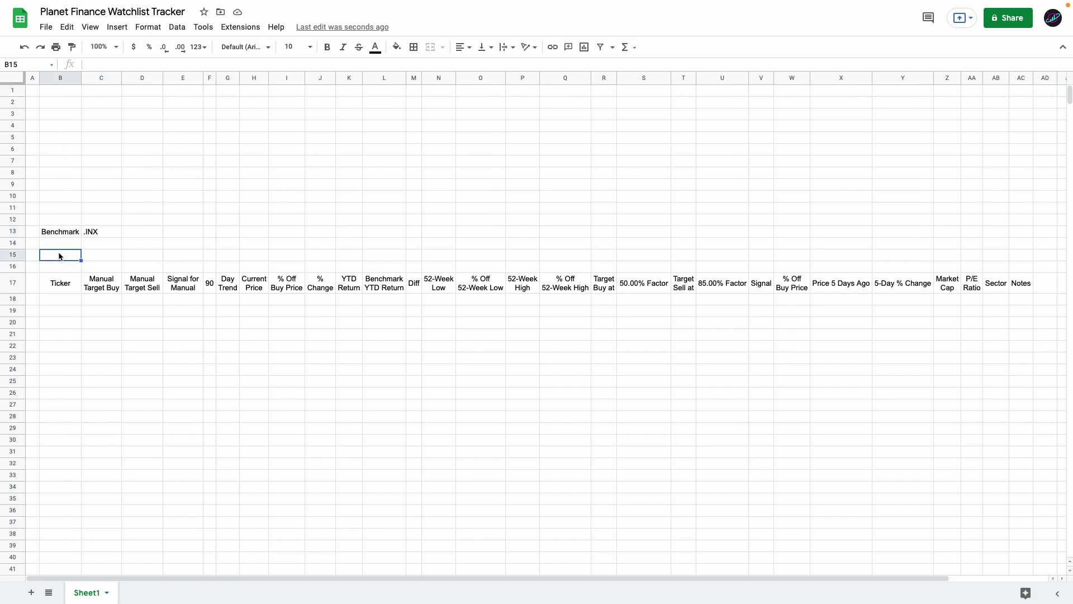
text(Creypto Price in)
key(Tab)
double_click(82, 77)
text(USD)
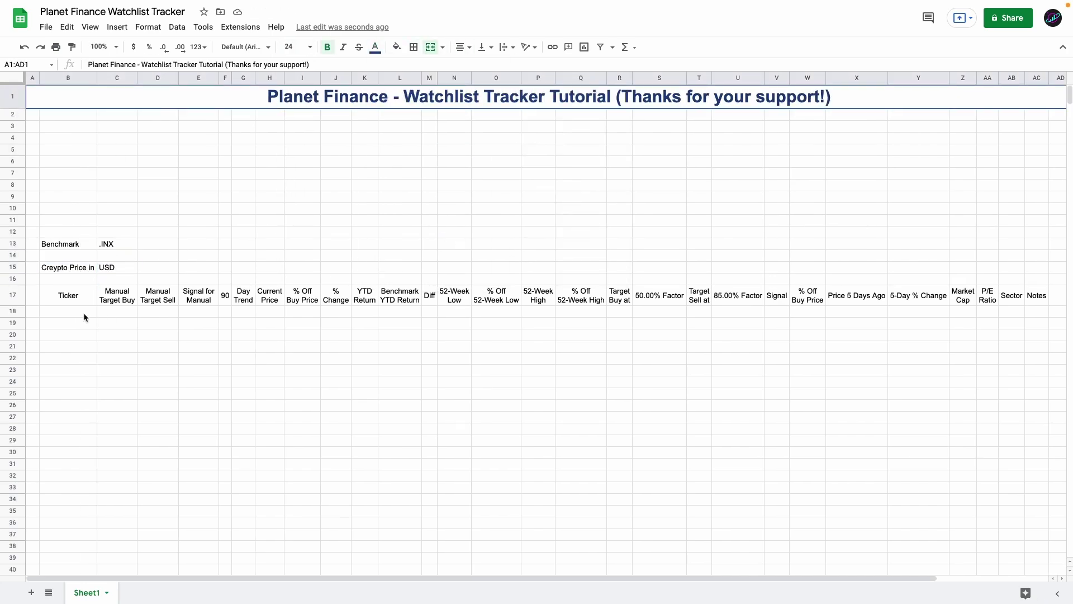
click(83, 316)
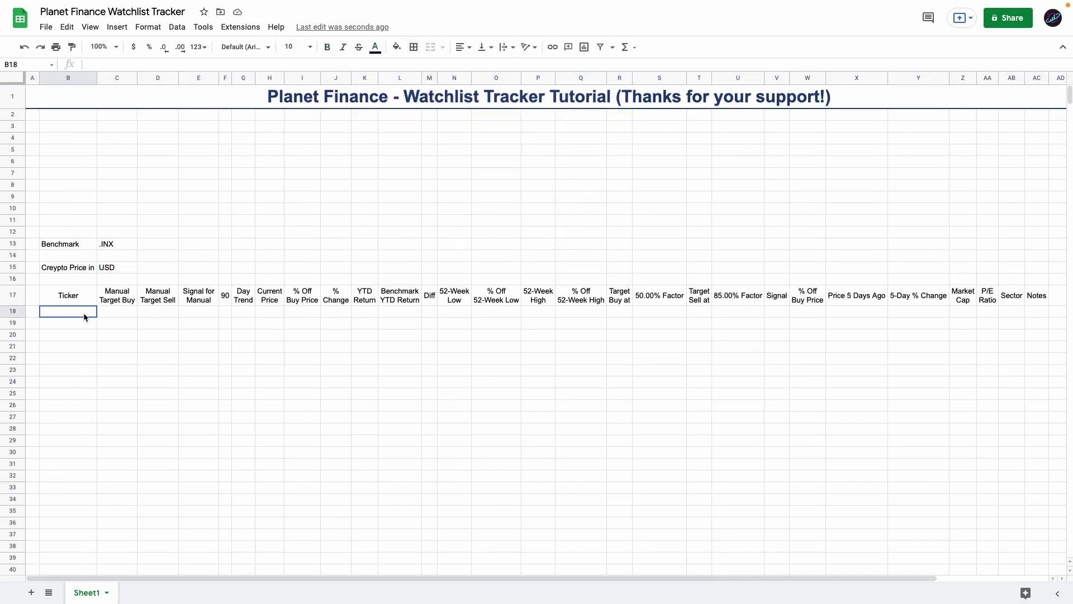
drag(83, 316, 157, 523)
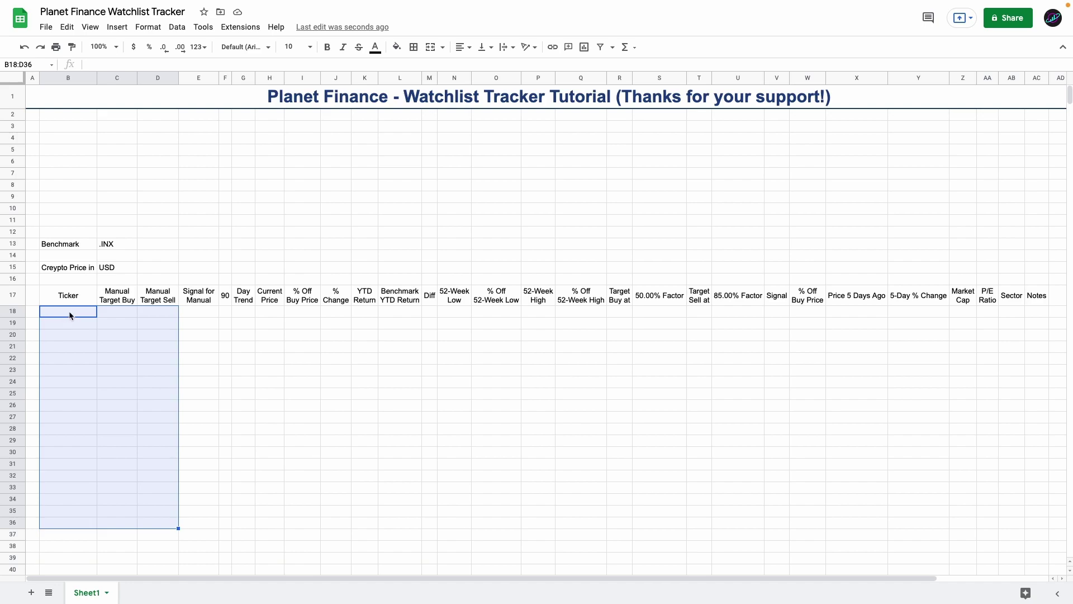
drag(65, 314, 155, 467)
drag(119, 314, 116, 393)
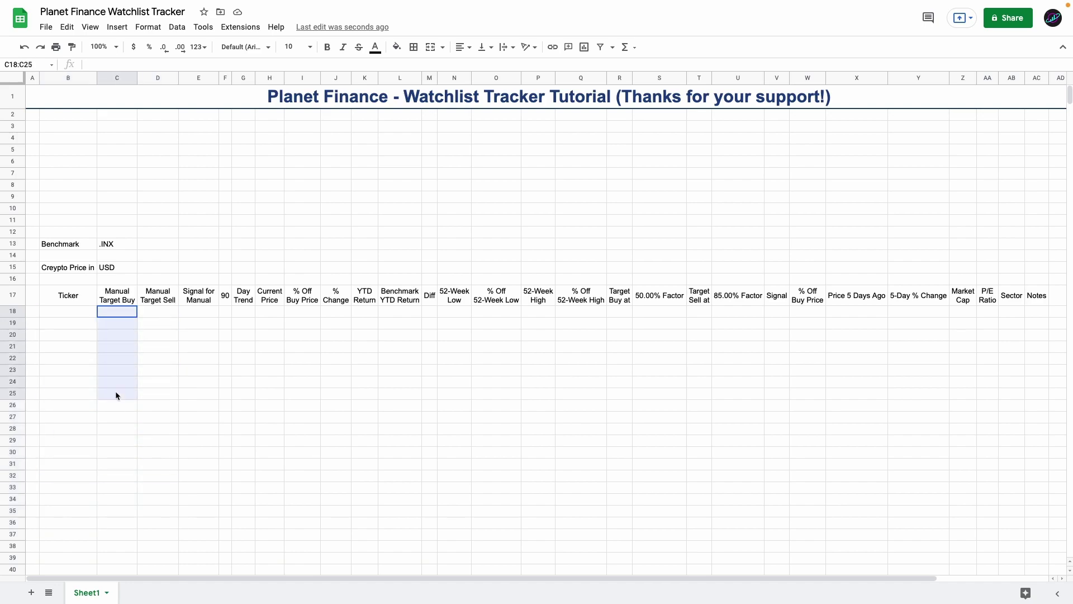
drag(159, 312, 171, 393)
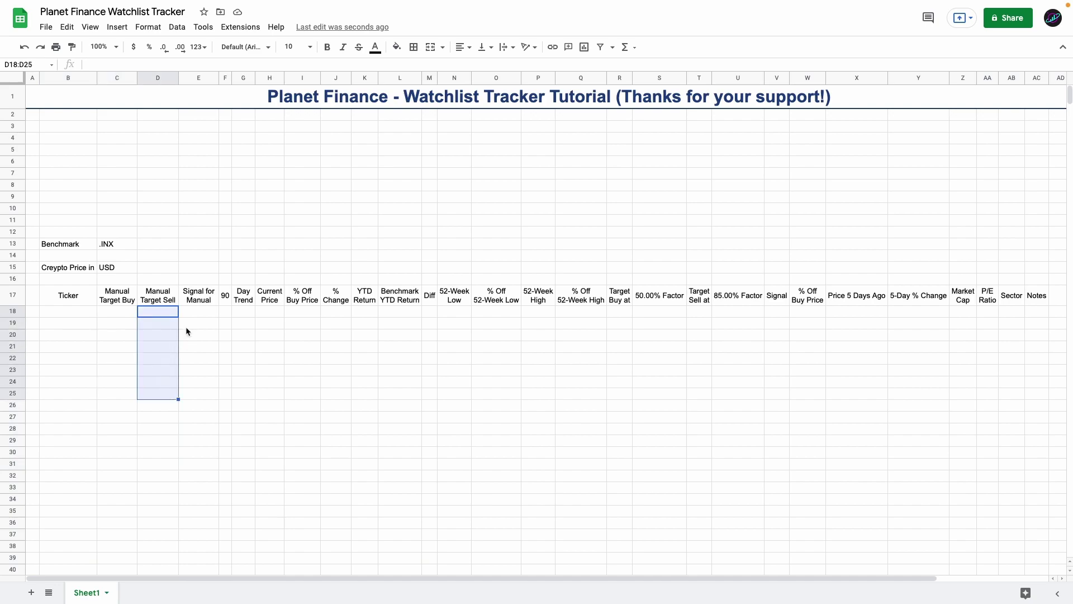
drag(202, 311, 583, 397)
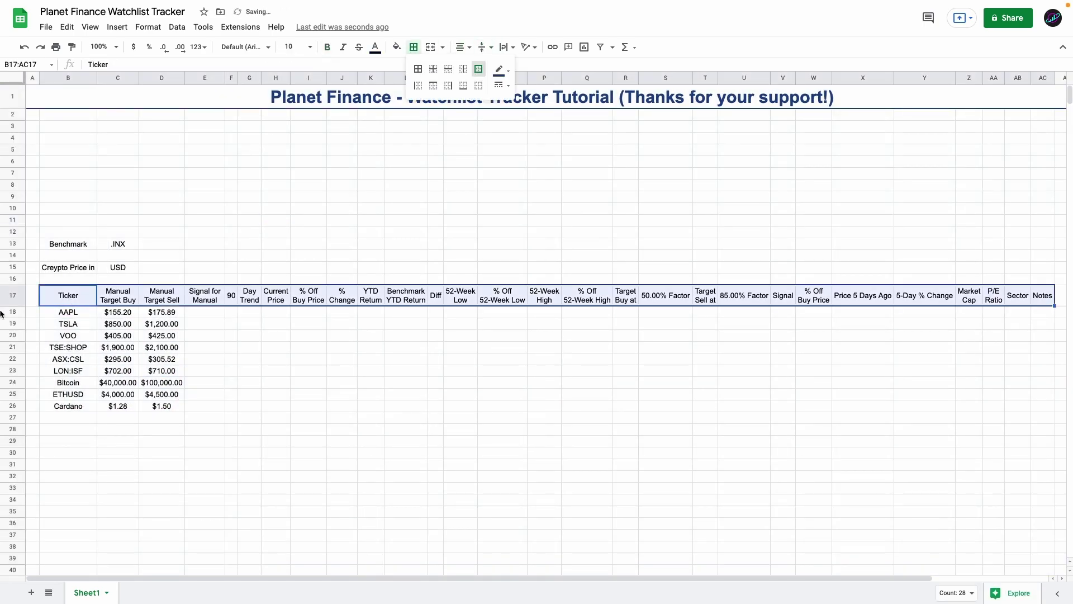
Delete all rows from 101 downward so the sheet ends at row 100.
click(68, 279)
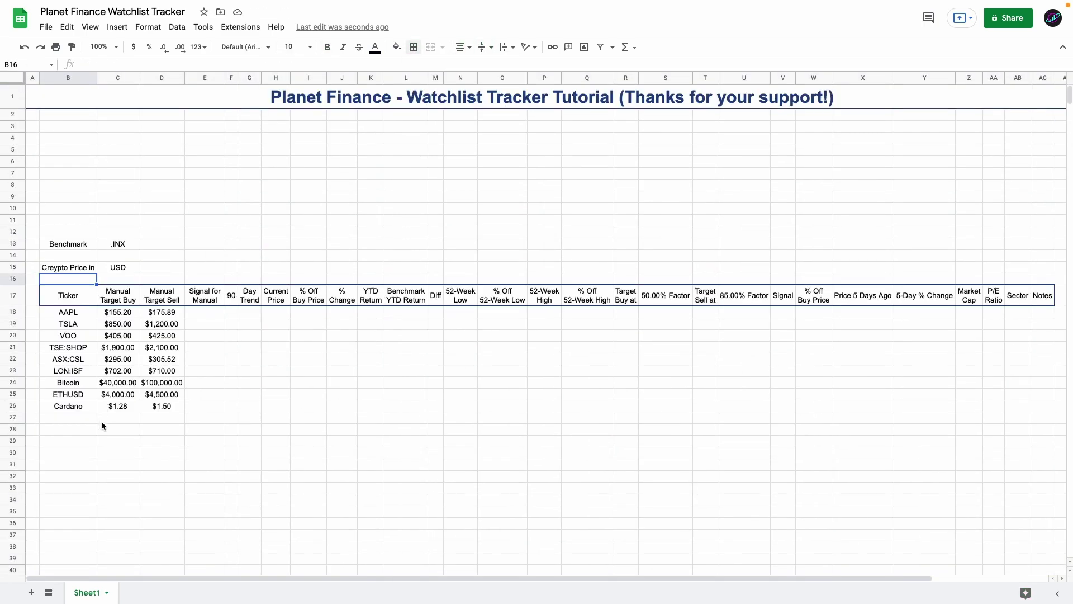
scroll(102, 426, down, 15)
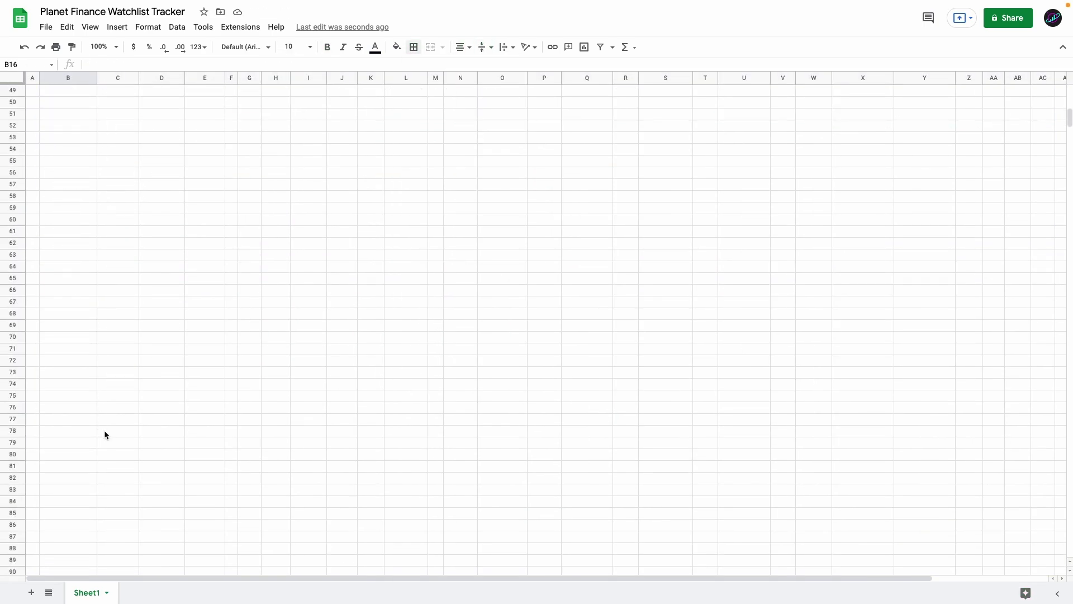
scroll(105, 434, down, 8)
click(9, 409)
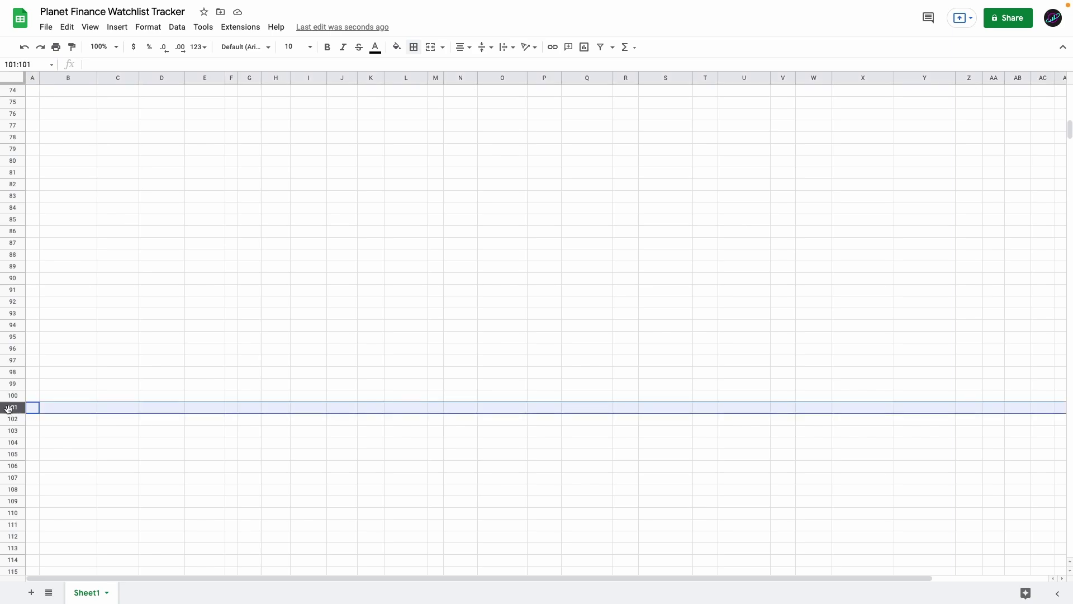
key(ctrl+shift+Down)
right_click(9, 408)
click(84, 270)
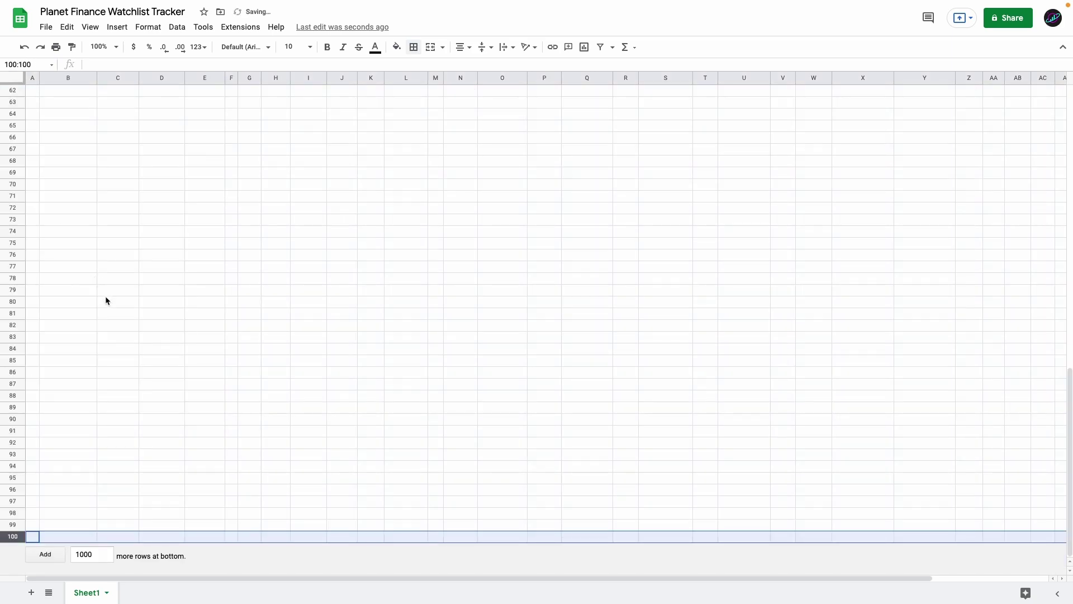
scroll(104, 301, up, 15)
Enter the Signal for Manual formula =IF(ISBLANK(B18),"",IF(H18<C18,"Buy",IF(H18>D18,"Sell","Hodl"))) in E18 for AAPL.
click(218, 315)
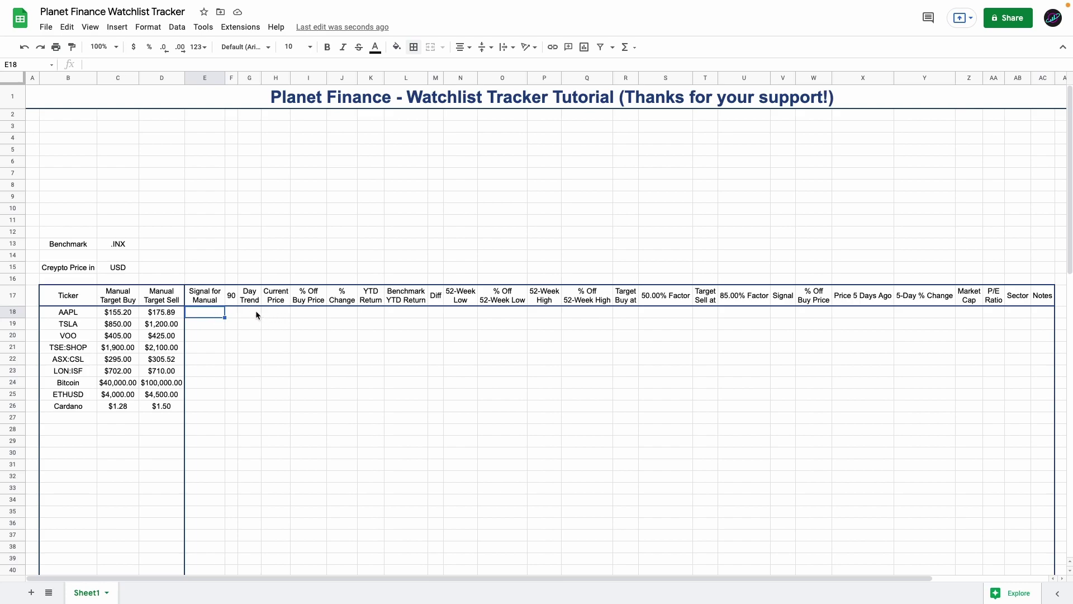
text(=IF(ISBLANK(B18),"",IF(H18<C18,"Buy",IF(H18>D18,"Sell","Hodl"))))
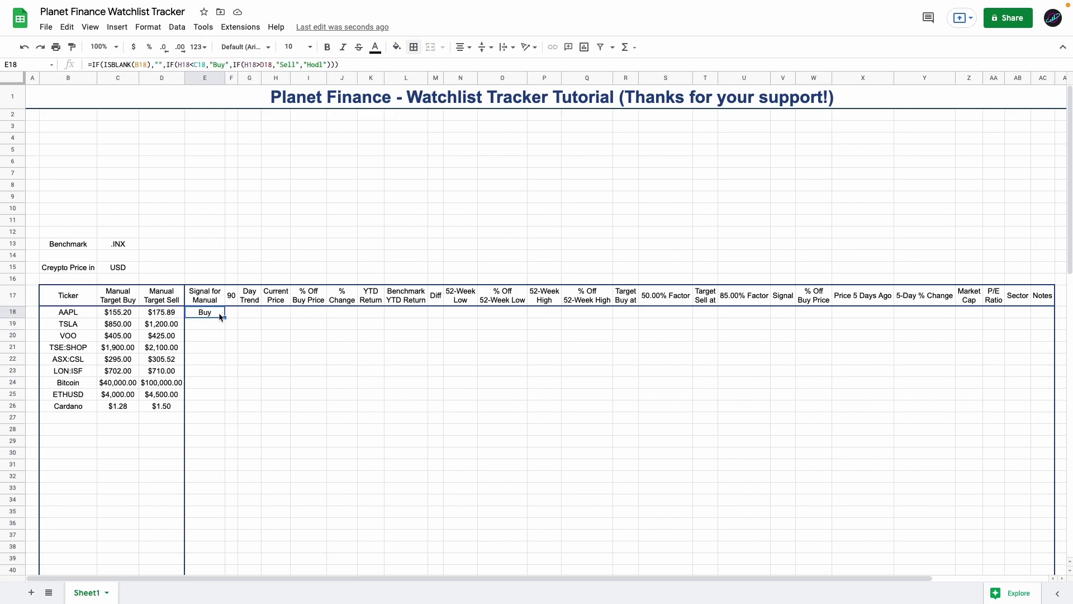
double_click(223, 317)
key(Return)
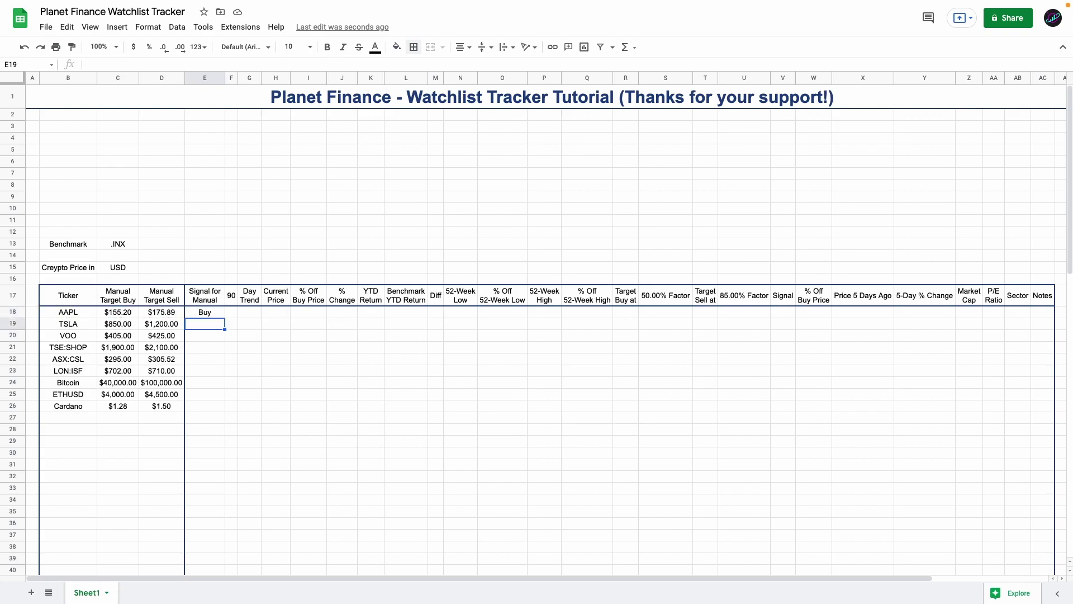
click(272, 314)
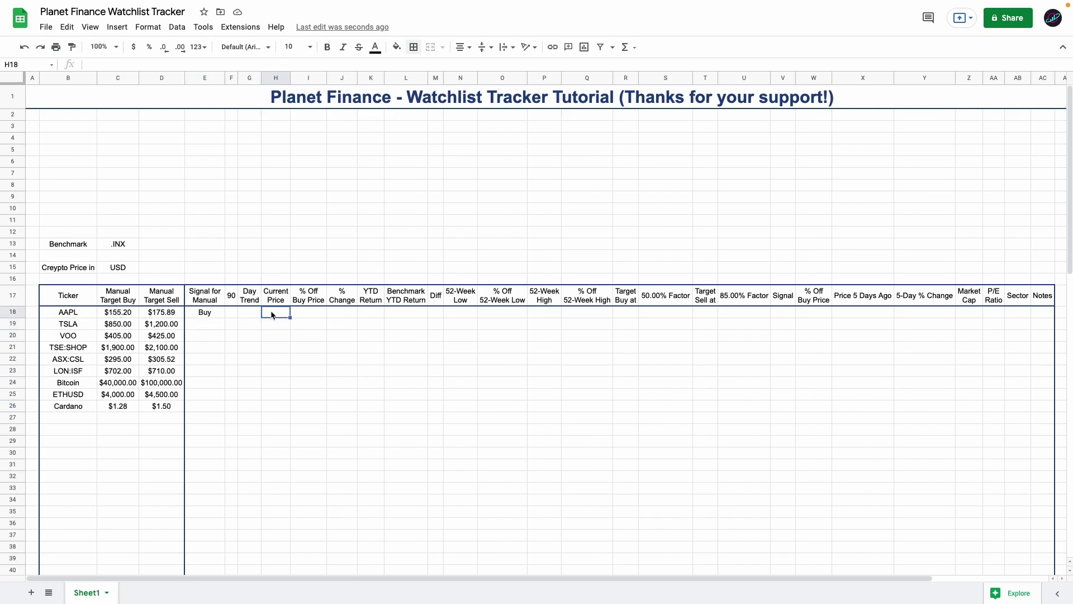
Copy the Signal for Manual formula from E18 to every row of the column through E100.
click(211, 319)
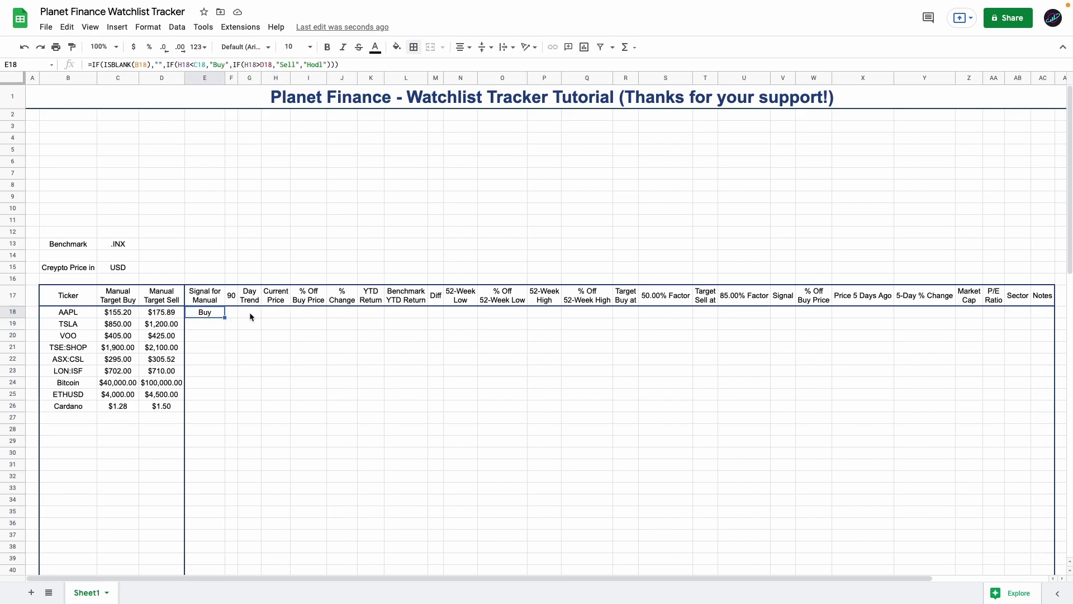
drag(273, 313, 278, 372)
click(211, 313)
double_click(211, 313)
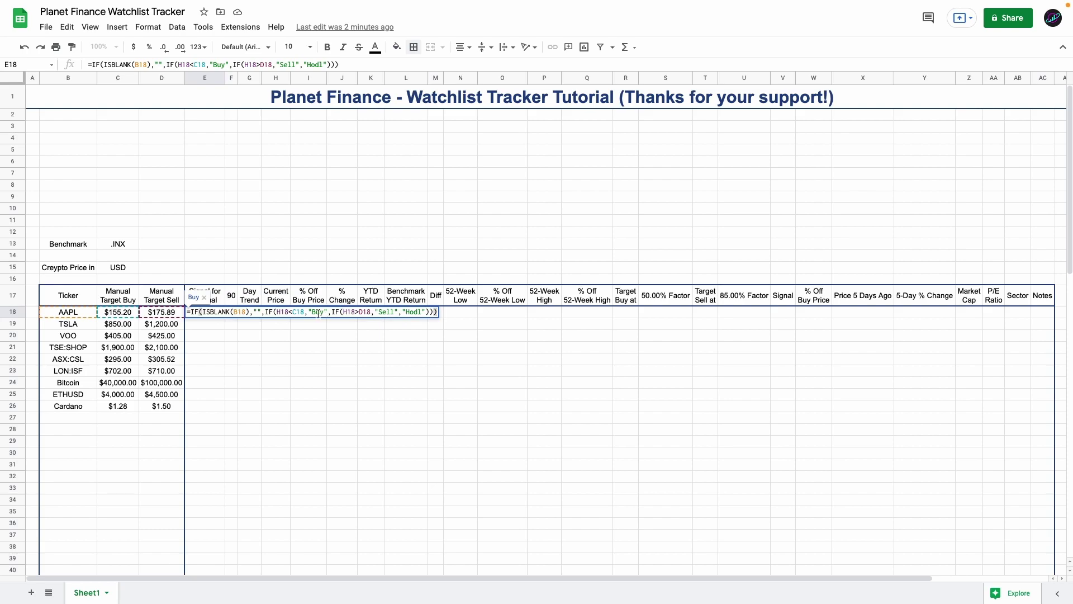
key(Escape)
key(ctrl+c)
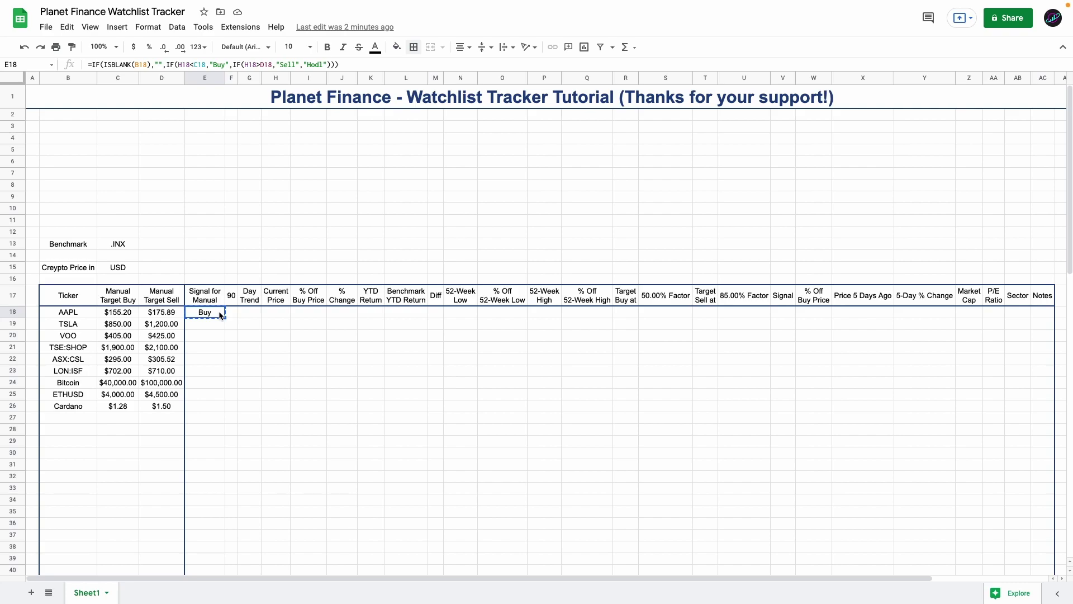
key(Left)
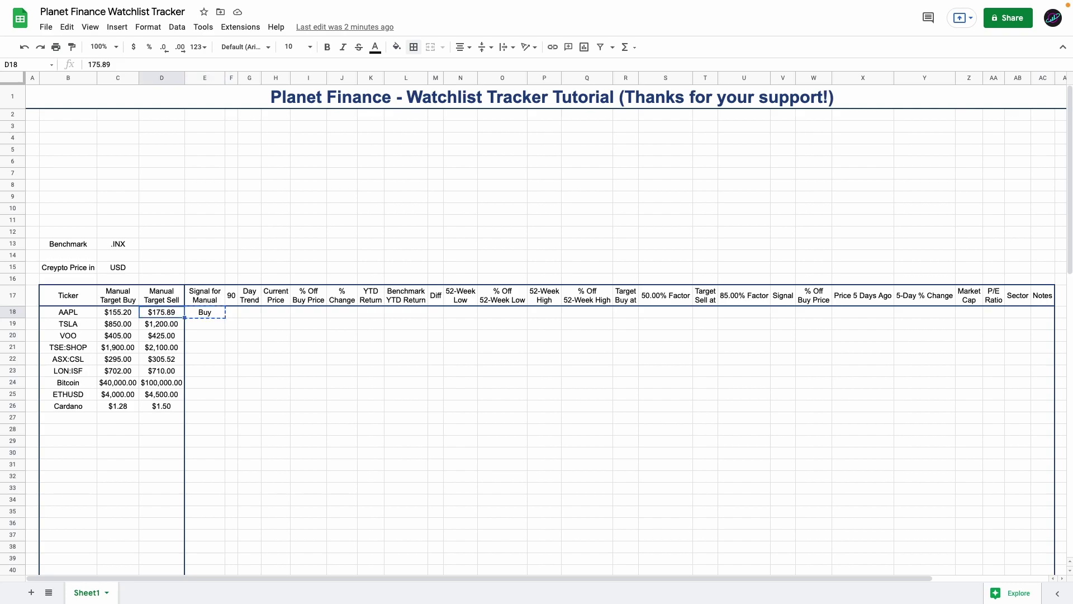
key(ctrl+Down)
key(ctrl+Down)
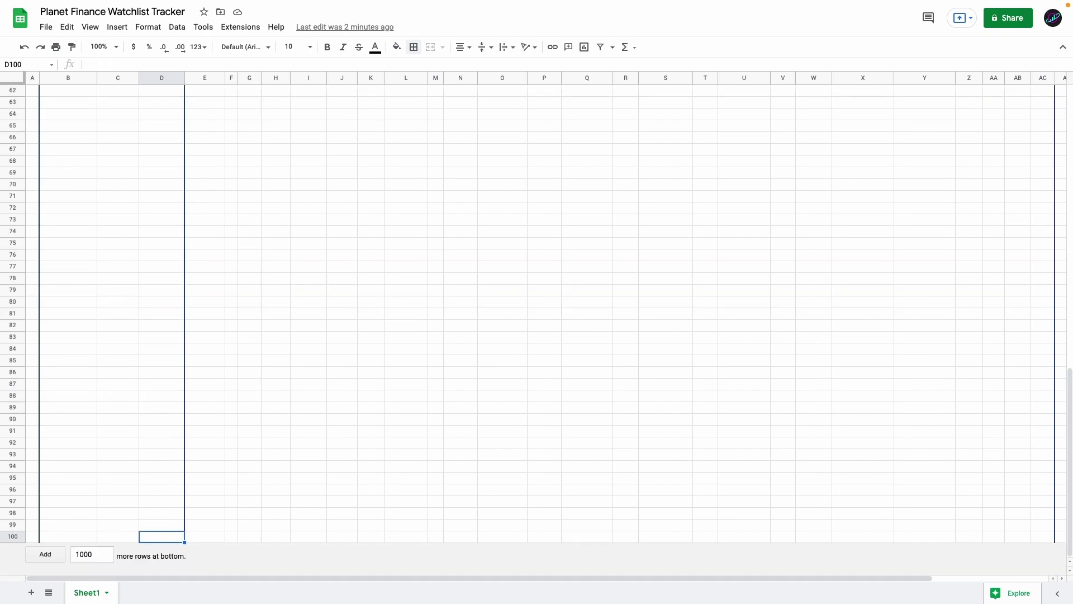
key(Right)
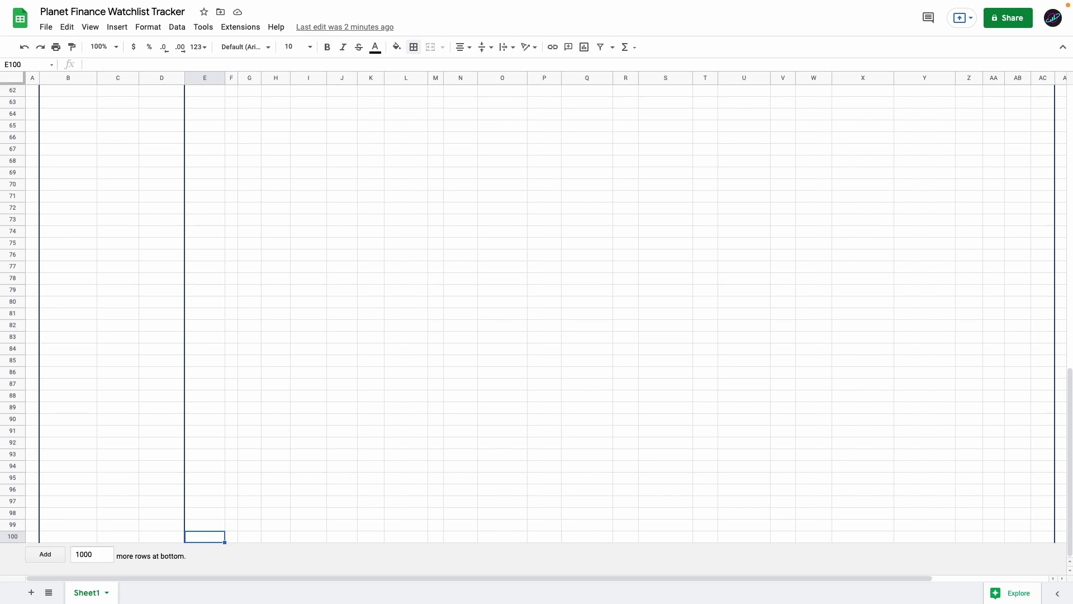
key(ctrl+shift+Up)
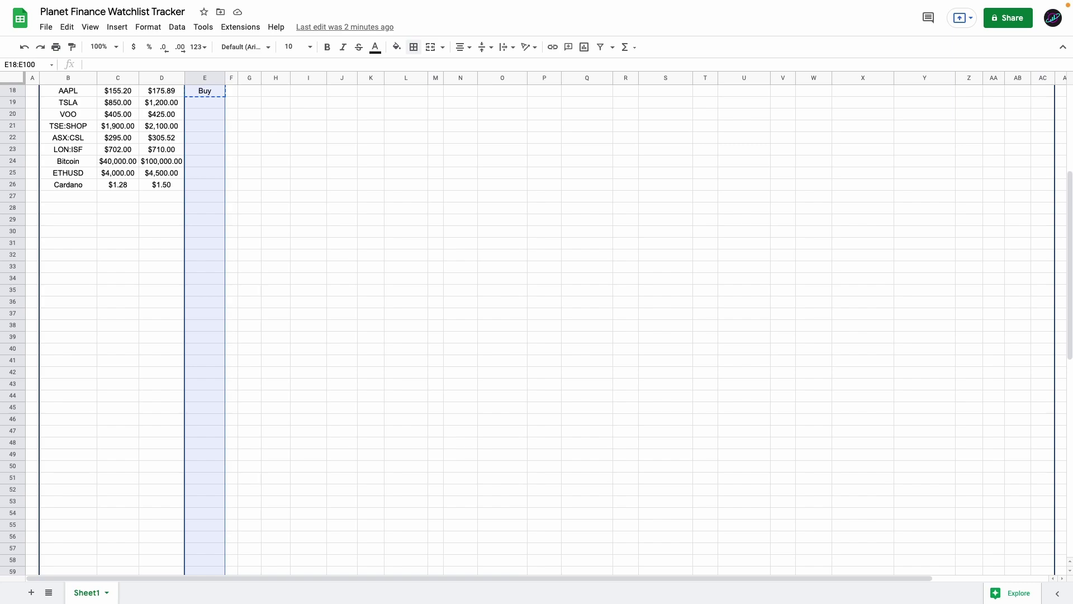
key(ctrl+v)
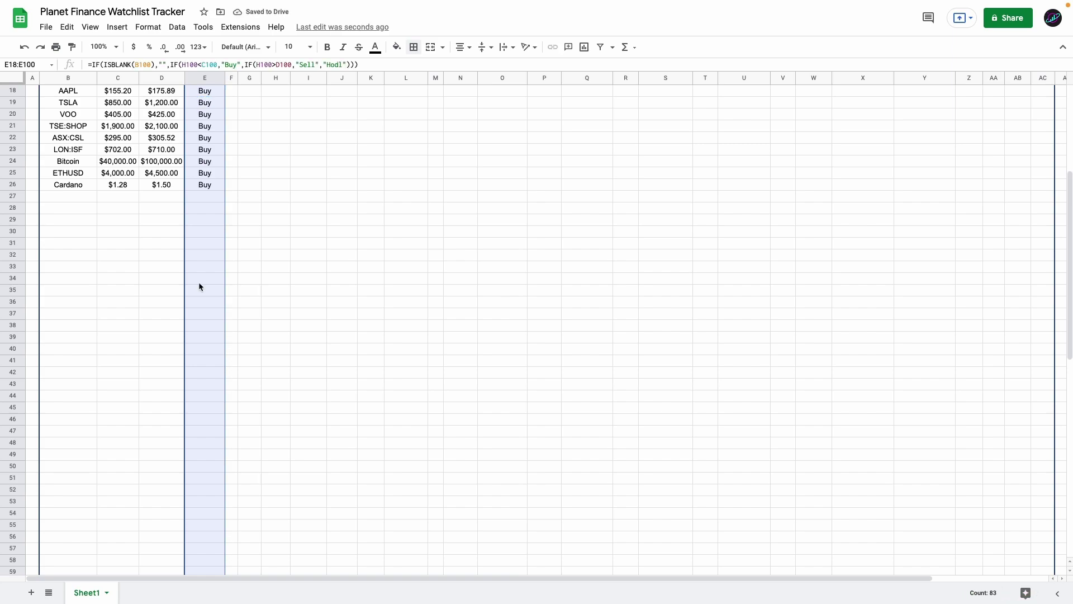
scroll(199, 285, up, 5)
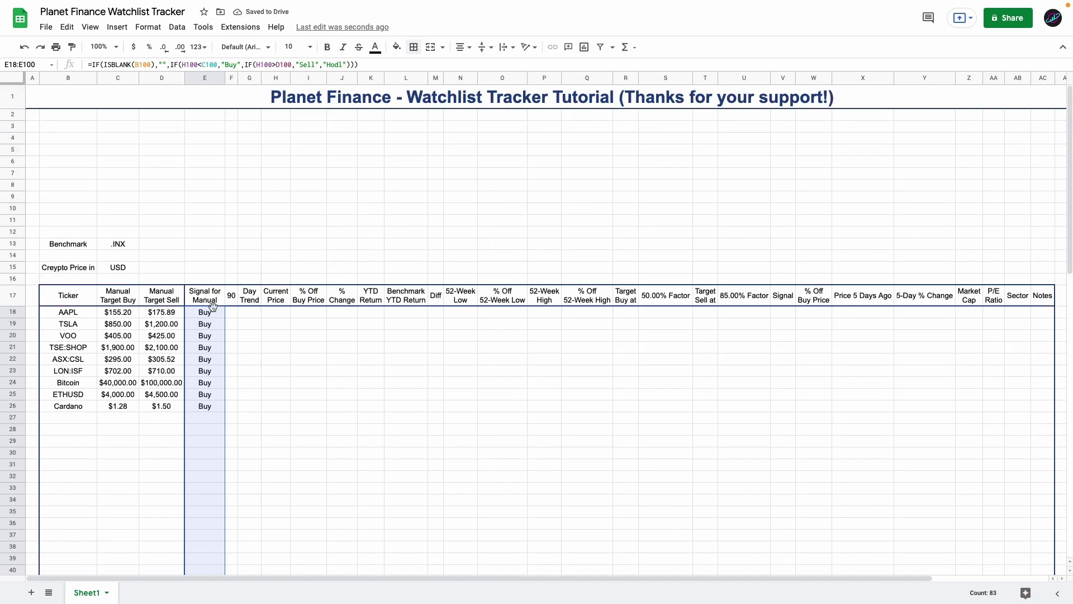
Paste the prepared Current Price formula into H18, combining GOOGLEFINANCE with a CoinMarketCap IMPORTXML fallback using $C$15 and $AG$3, and review its parts.
click(212, 311)
key(Right)
key(Right)
key(Right)
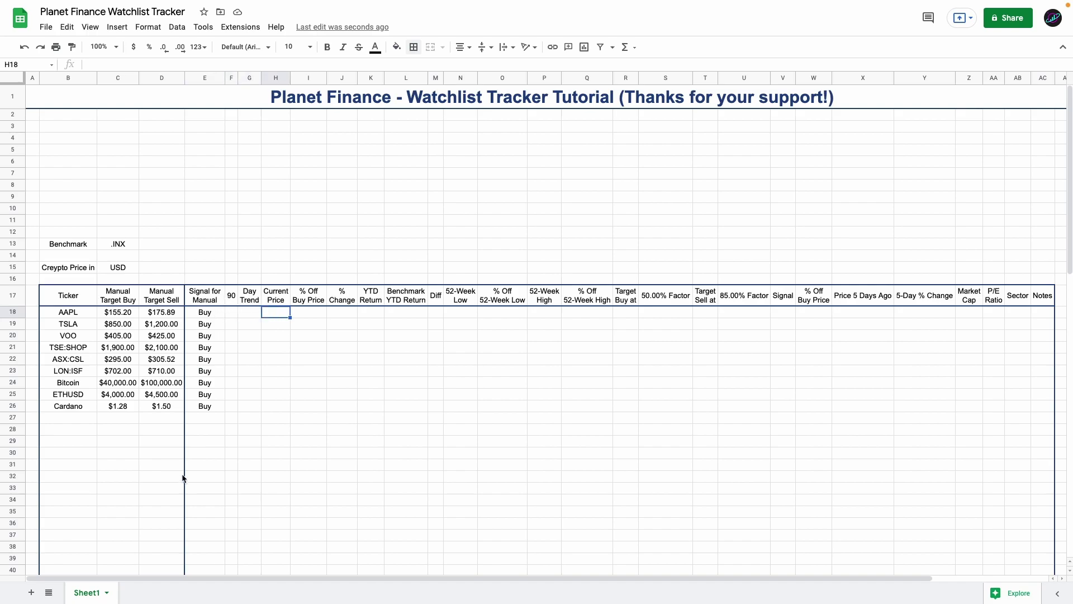
key(ctrl+v)
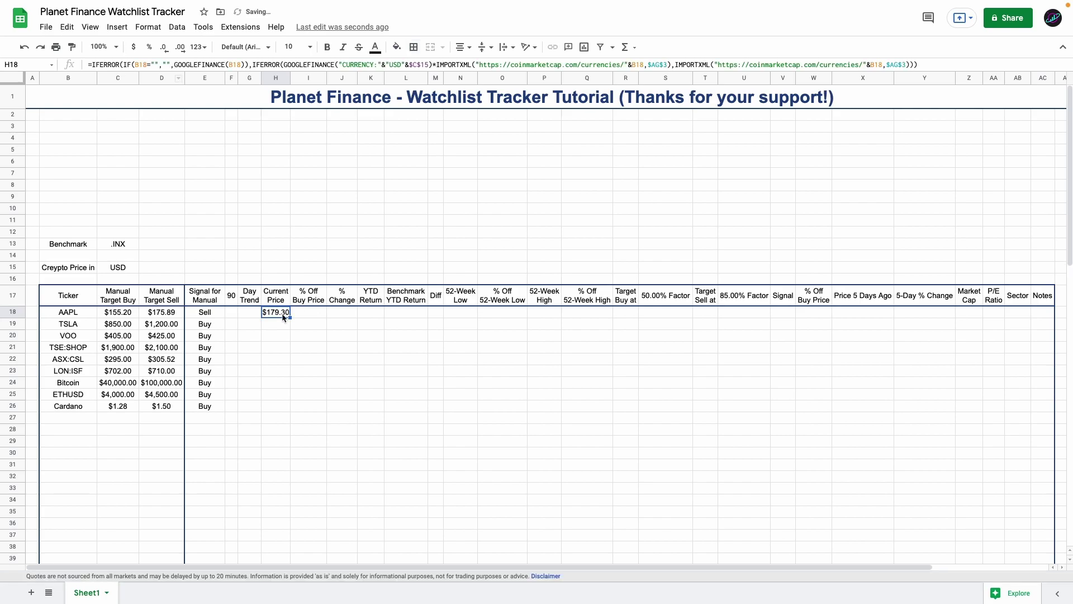
double_click(279, 313)
click(417, 317)
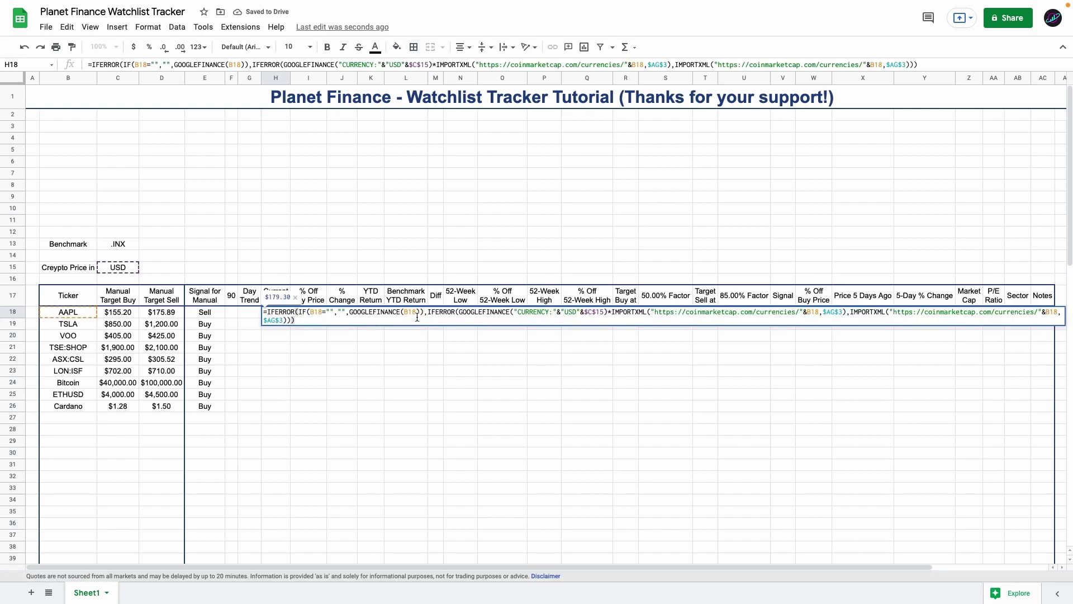
click(513, 314)
click(328, 320)
key(Escape)
Copy the Current Price formula from H18 to every row of the column through H100.
key(super+c)
key(Left)
key(super+Down)
key(Right)
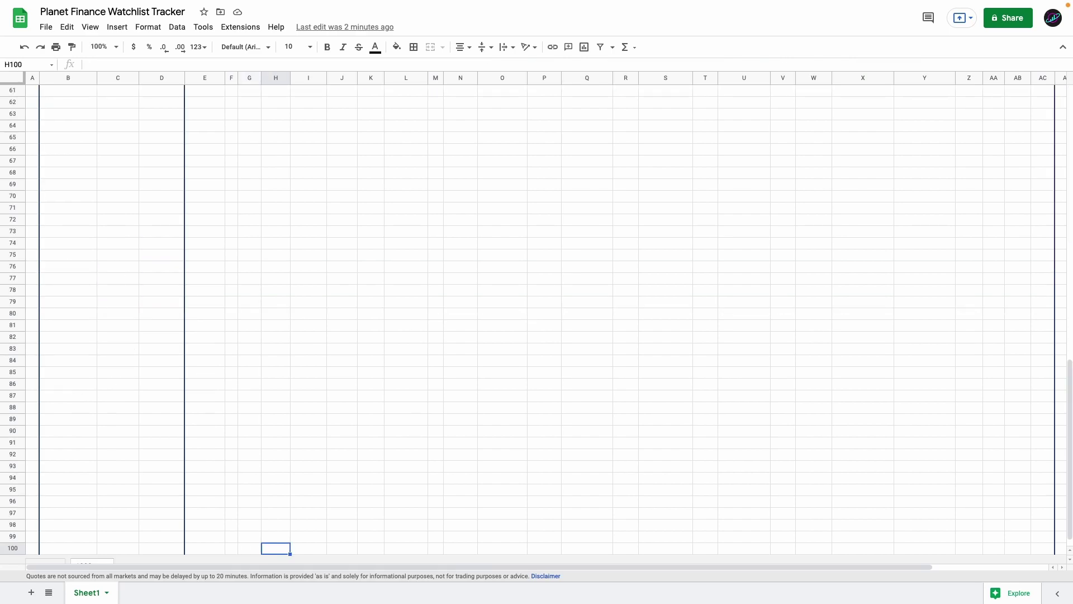
key(super+shift+Up)
key(ctrl+v)
scroll(279, 335, up, 5)
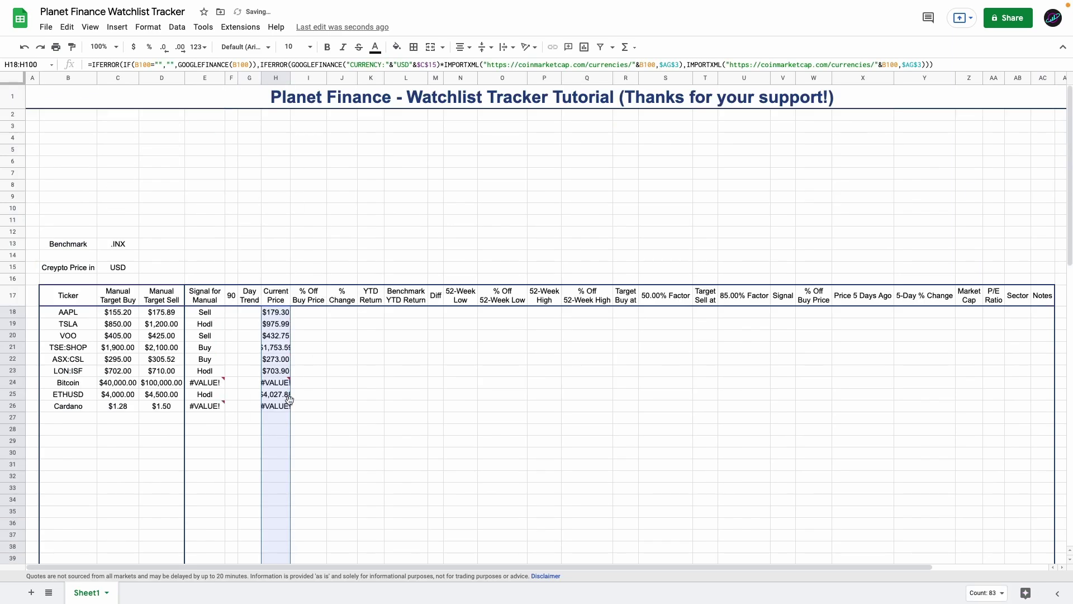
Examine the Current Price errors for Bitcoin and Cardano and the IMPORTXML part of the Bitcoin formula.
click(274, 383)
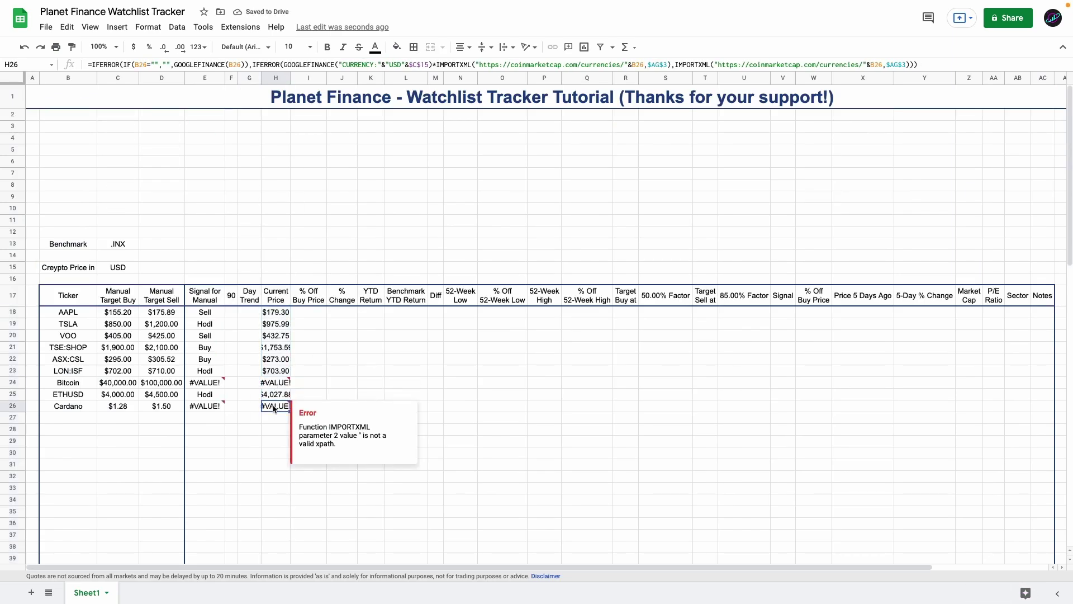
click(85, 386)
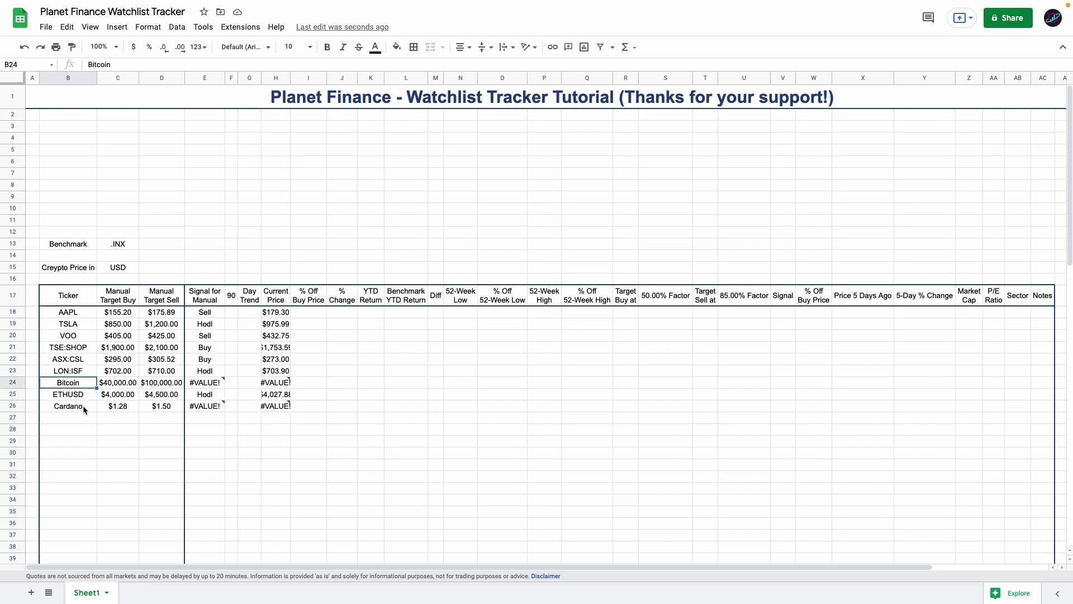
triple_click(277, 384)
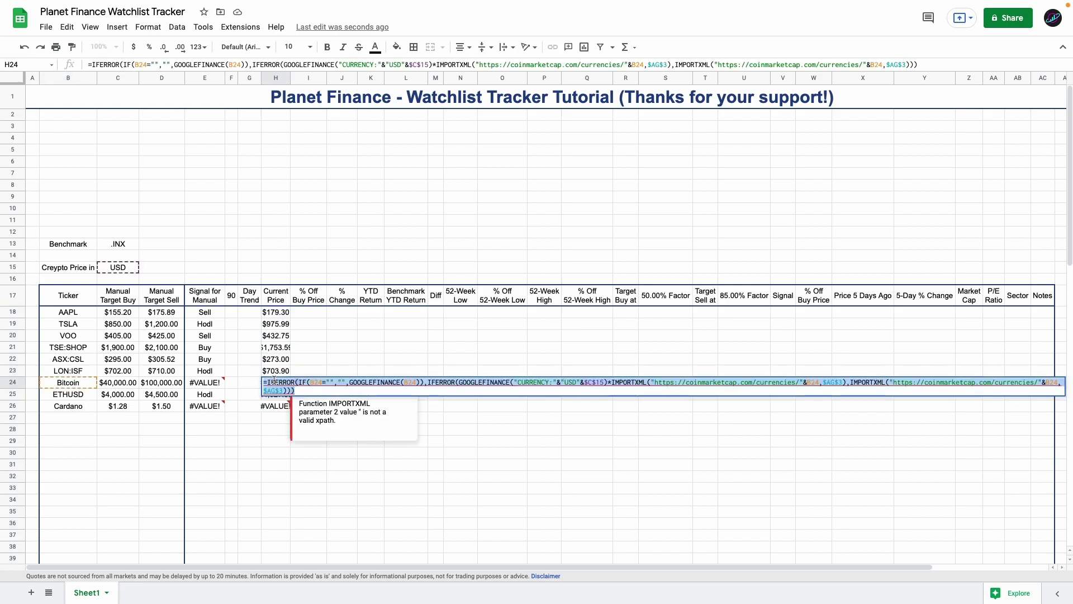
click(666, 387)
key(Return)
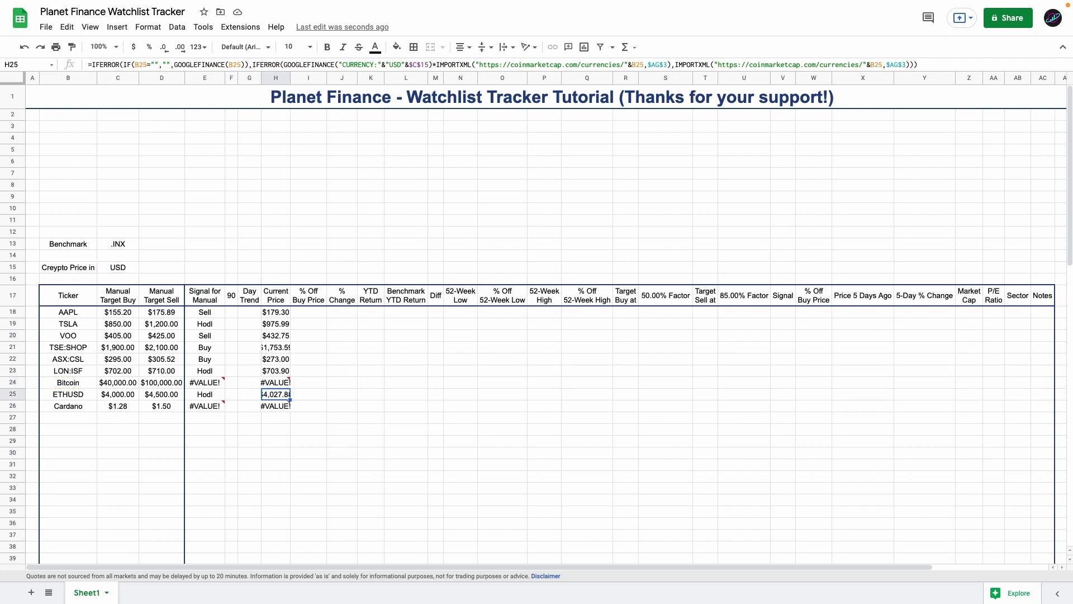
key(Up)
key(Up)
key(Up)
key(Up)
key(Up)
key(Up)
key(Up)
key(Up)
key(Up)
key(Up)
key(Up)
key(Up)
key(Up)
key(Up)
key(Up)
key(Up)
key(Up)
key(Up)
key(Up)
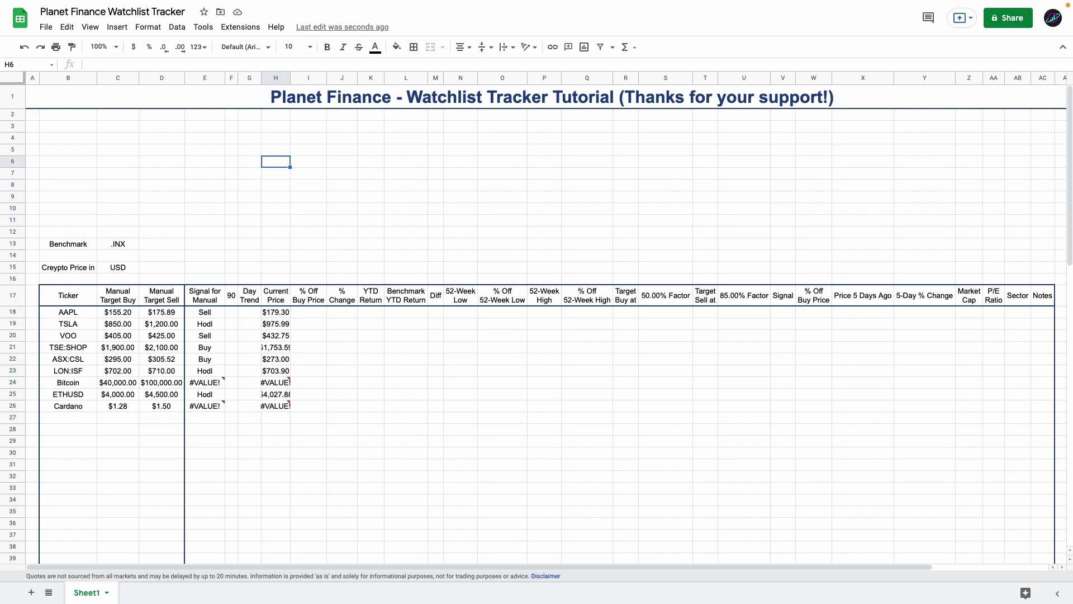
Enter the labels Parameter in AF2, Current Price in AF3, Market Cap in AF4 and List of XPATHs in AG2.
drag(791, 569, 906, 568)
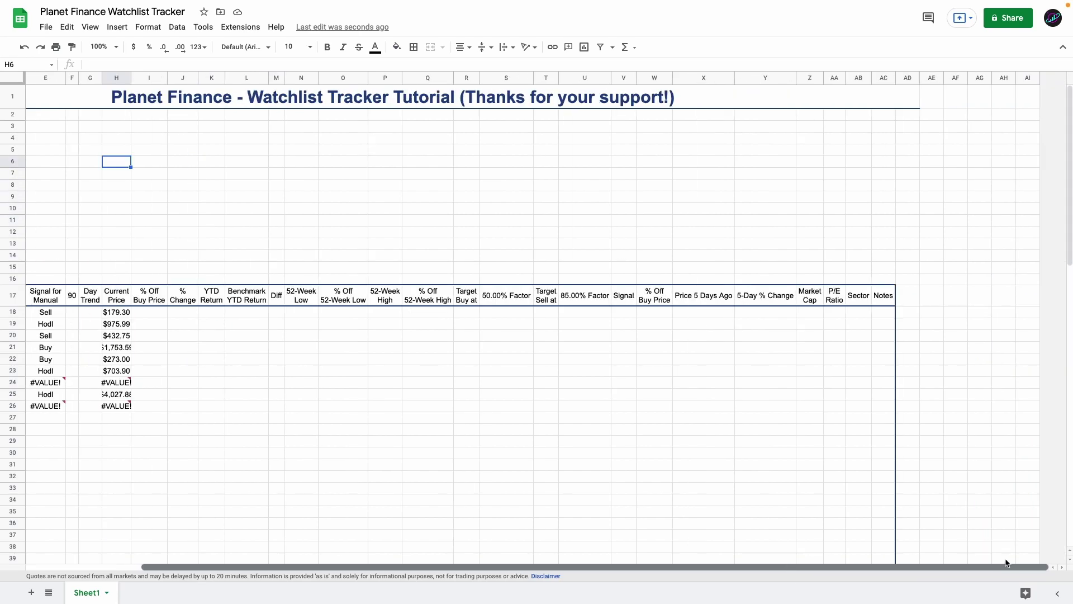
click(949, 118)
text(Parameter)
key(Return)
text(Current Price)
key(Return)
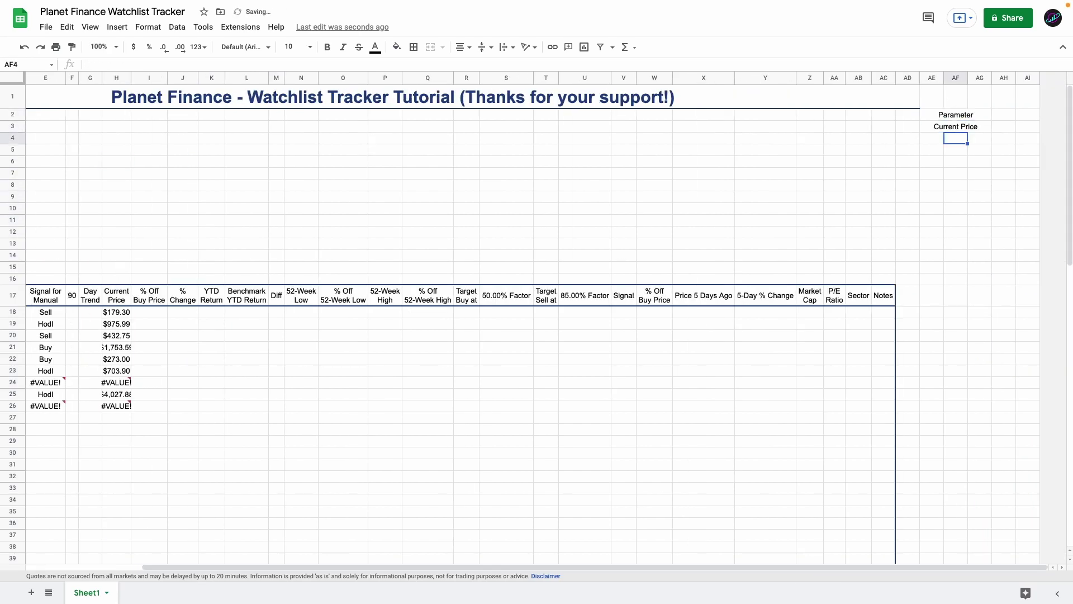
text(Market Cap)
click(927, 114)
text(List of XPATHs)
Merge columns AG to AK separately in each of rows 2, 3 and 4 of the XPath list.
drag(927, 115, 1023, 114)
click(431, 47)
drag(927, 126, 1023, 138)
click(431, 47)
click(430, 47)
click(928, 127)
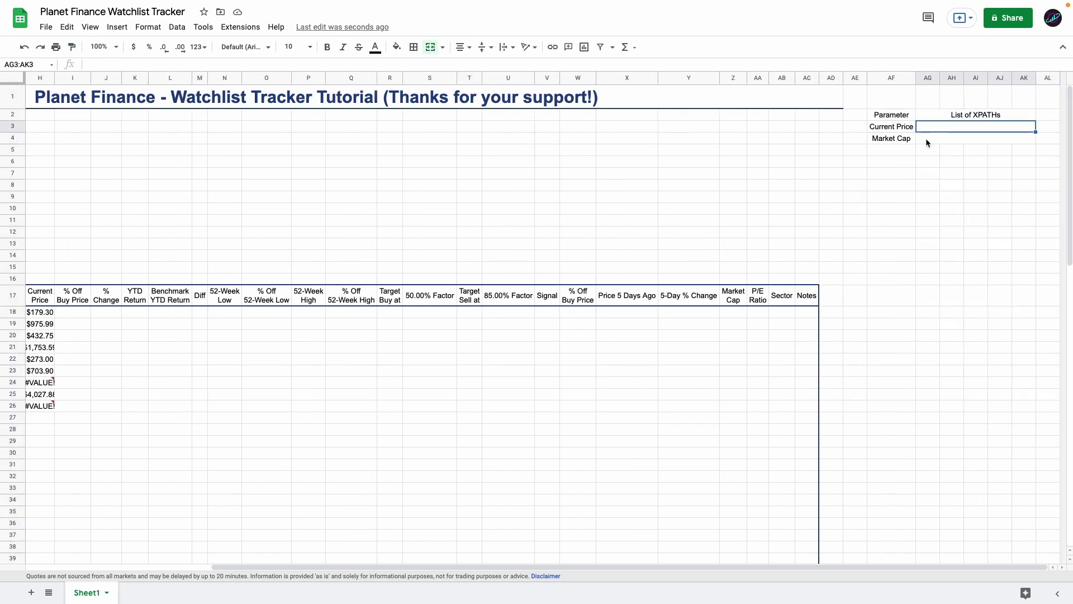
click(905, 130)
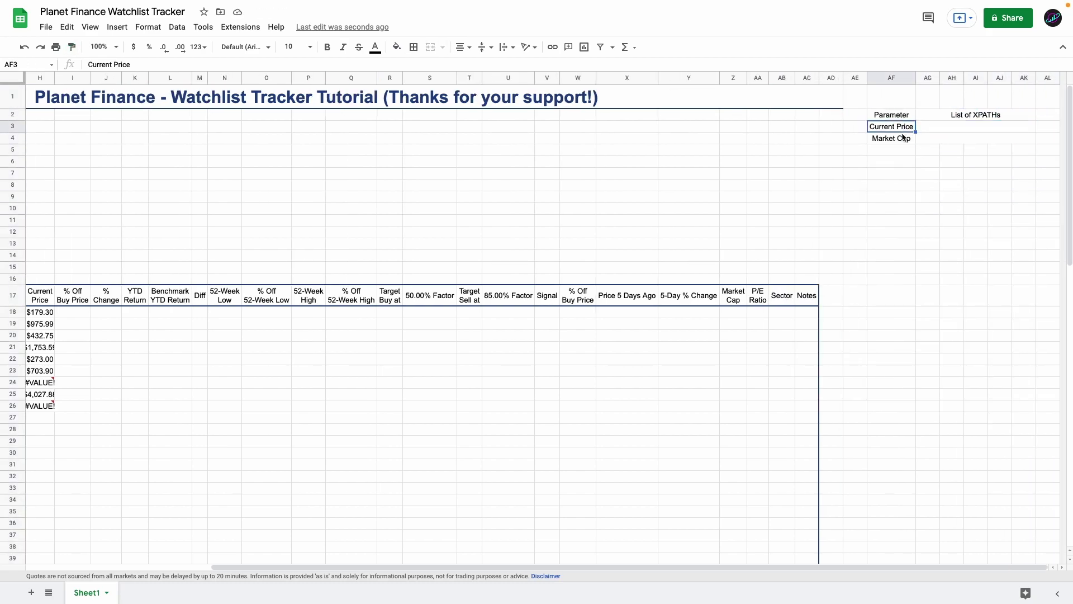
click(901, 139)
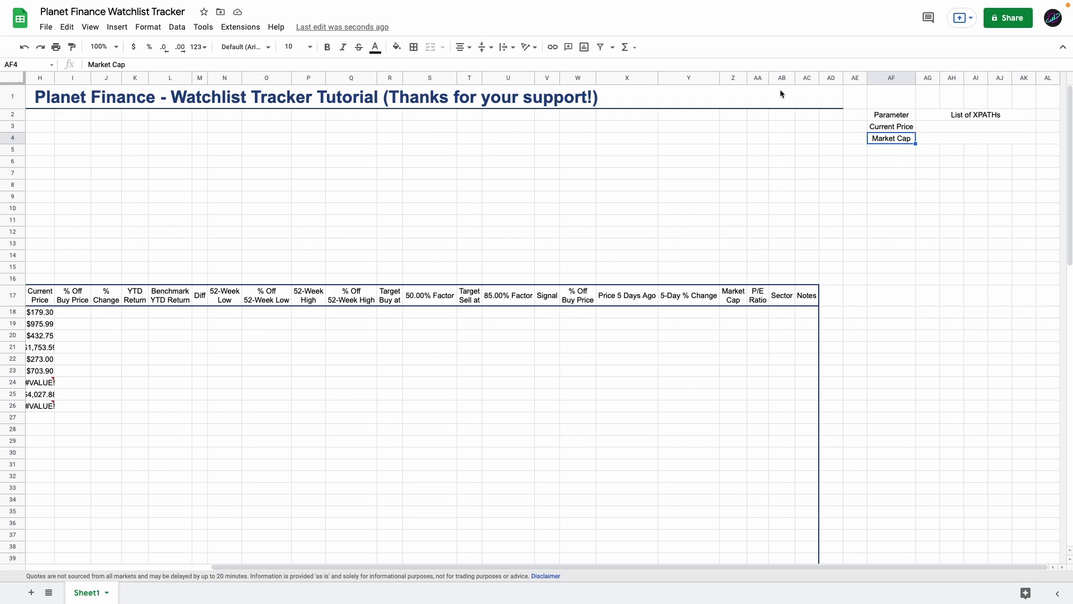
drag(888, 149, 900, 216)
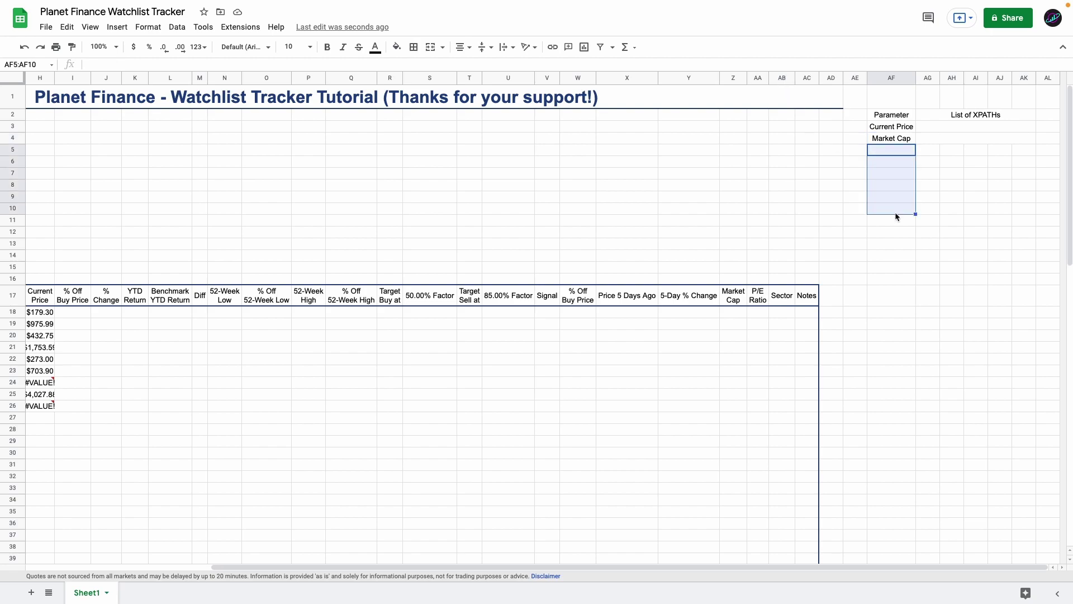
click(911, 127)
Select the XPath cell beside Current Price, switch to CoinMarketCap and open the Ethereum page.
click(943, 132)
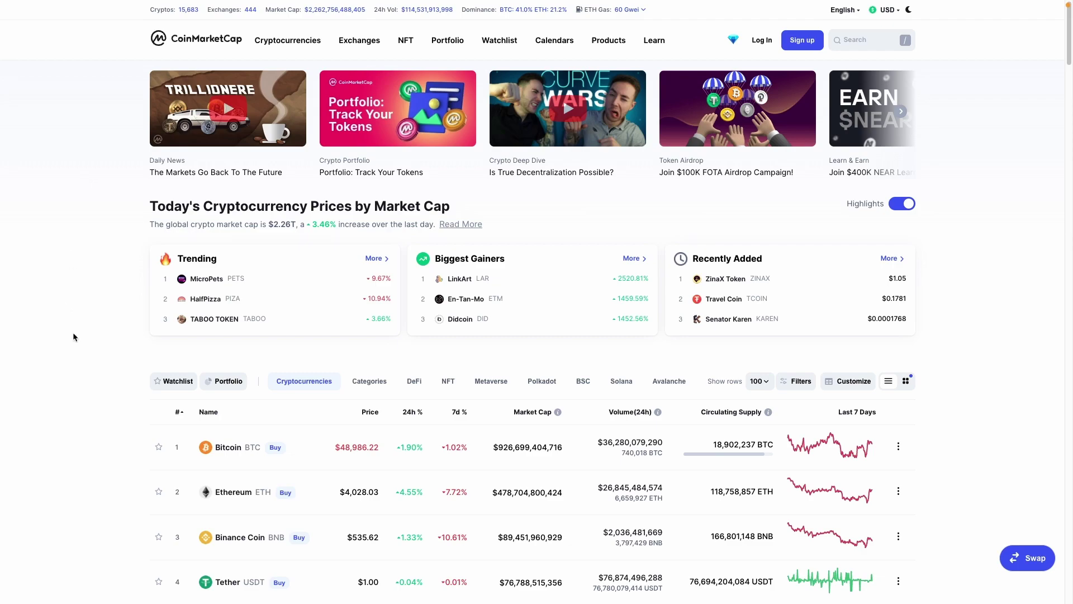
scroll(73, 337, down, 2)
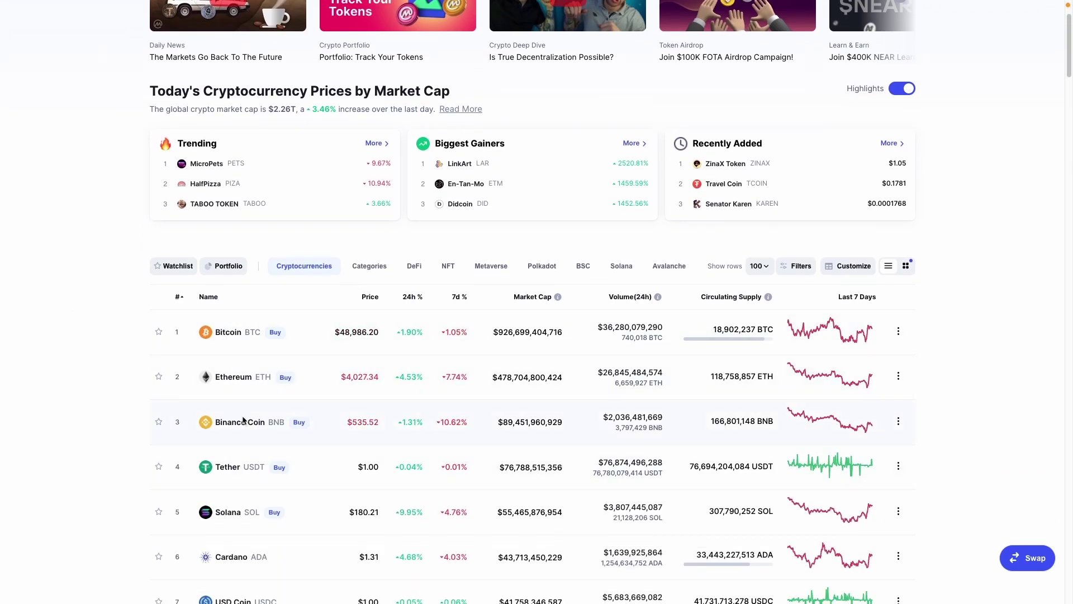
click(235, 382)
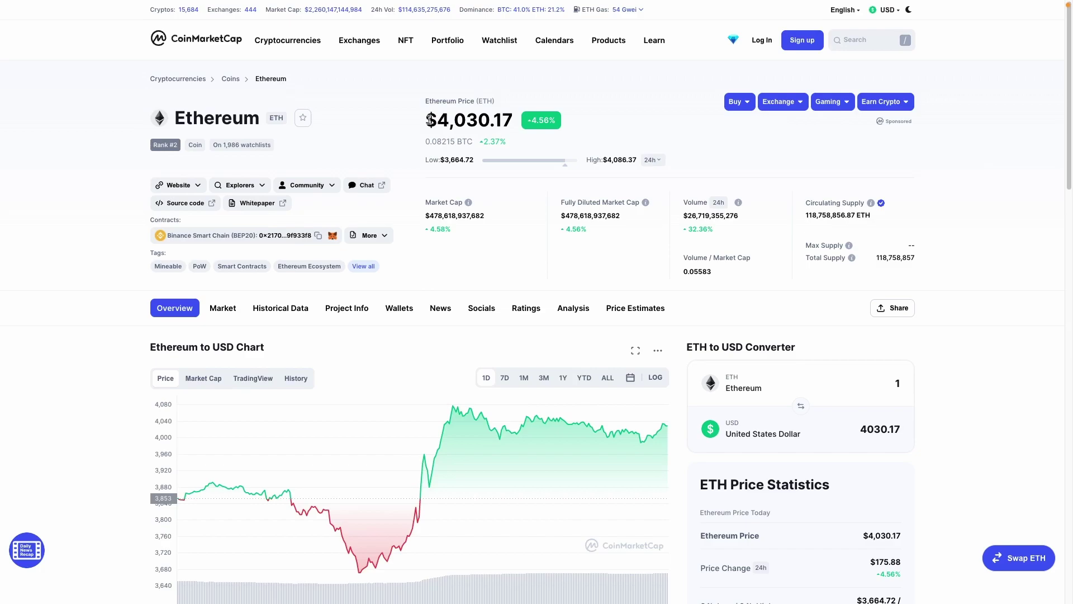
Inspect the Ethereum price on the page, copy the XPath of its span element and return to the watchlist spreadsheet.
drag(426, 119, 512, 118)
click(438, 117)
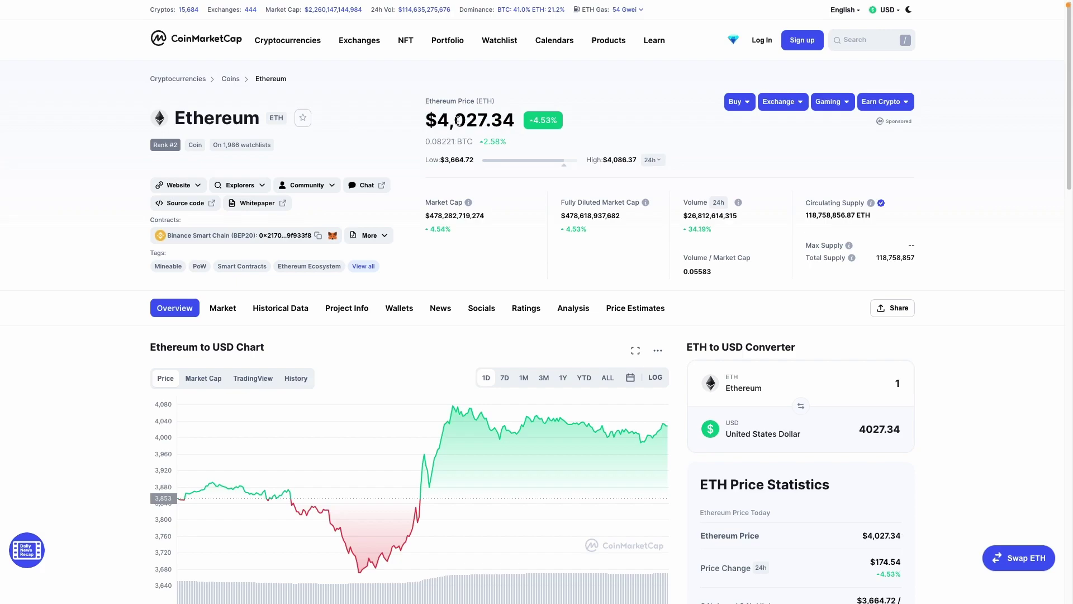
right_click(459, 123)
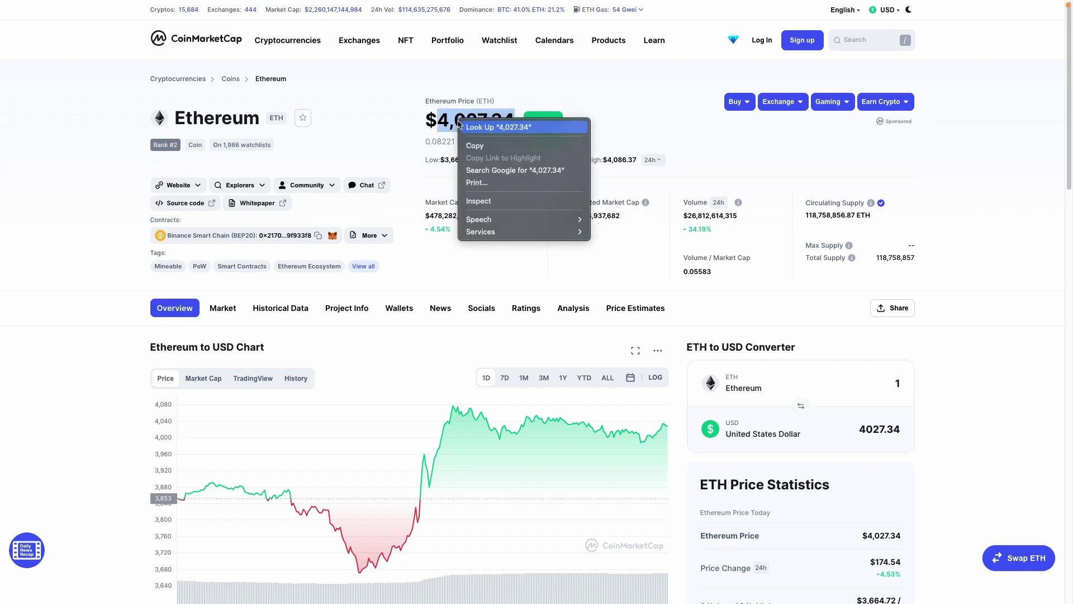
click(491, 207)
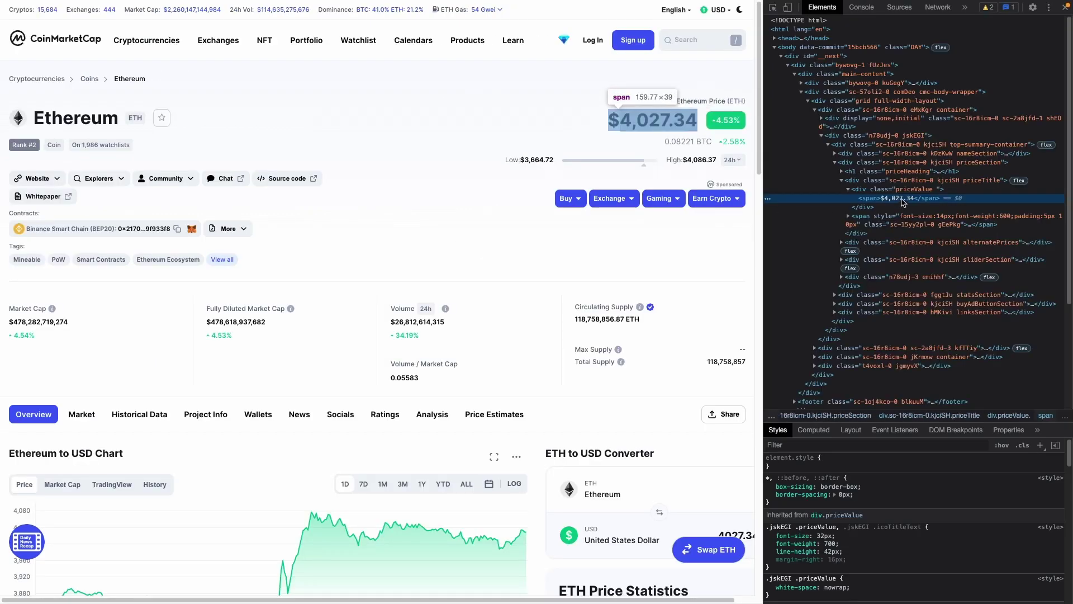
right_click(897, 200)
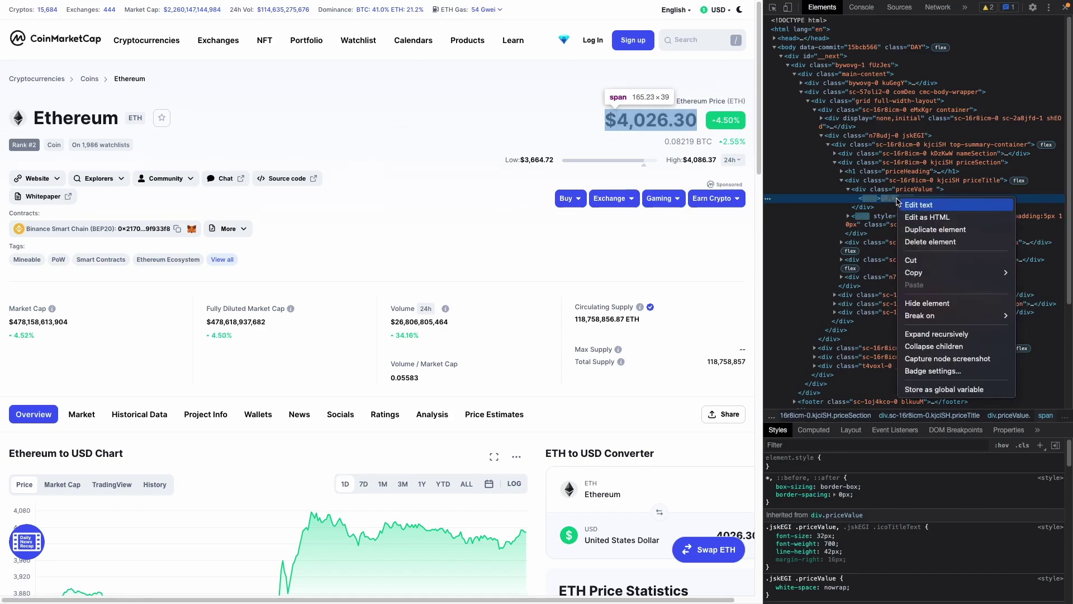
mouse_move(923, 275)
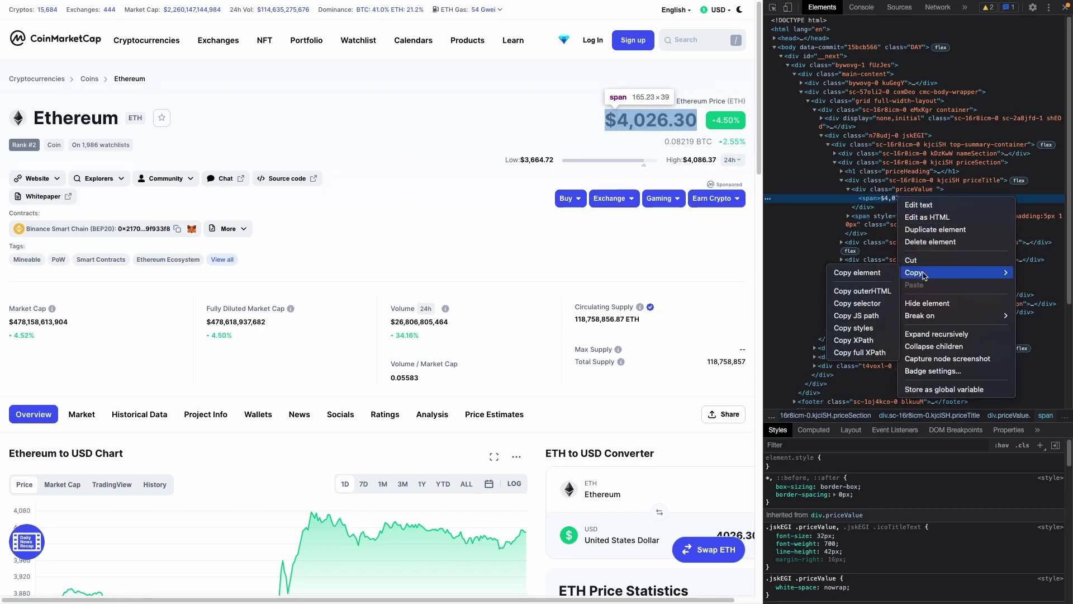
click(860, 341)
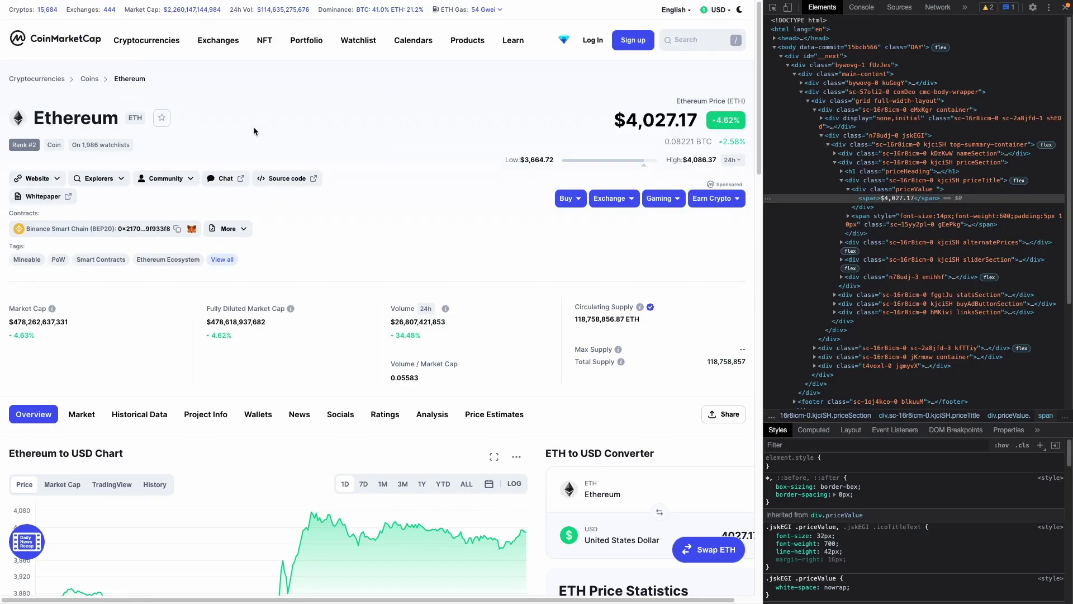
key(ctrl+Tab)
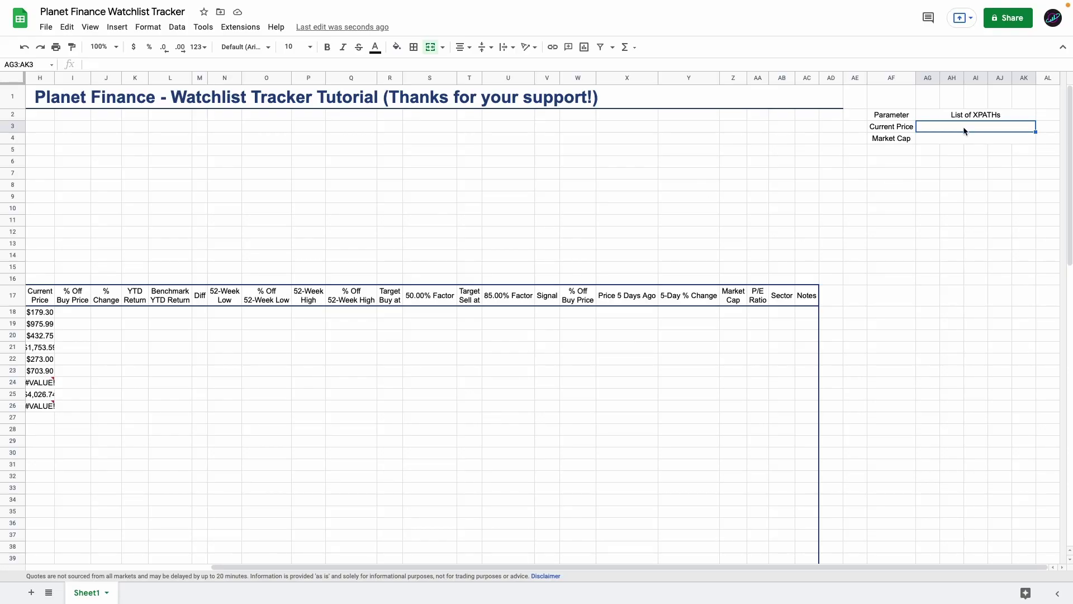
Paste the copied price XPath into the merged cell beside Current Price and widen columns AG to AK.
double_click(964, 128)
key(super+v)
key(Return)
drag(928, 78, 1033, 78)
scroll(757, 143, right, 5)
Copy the XPath of Ethereum's market cap value from its CoinMarketCap page and paste it beside Market Cap in the spreadsheet's XPath list.
click(681, 138)
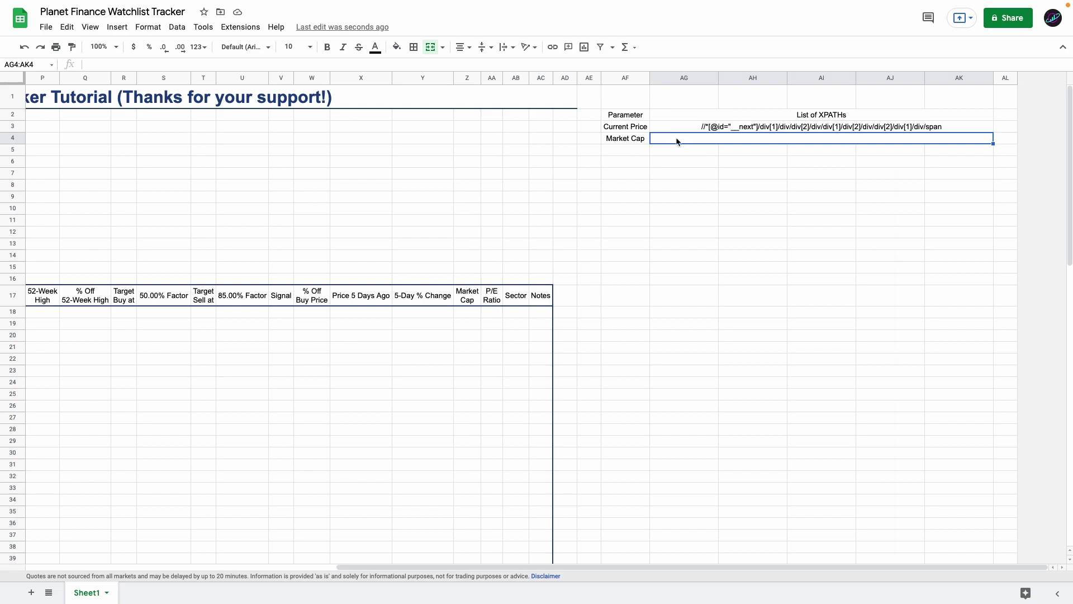
key(ctrl+Tab)
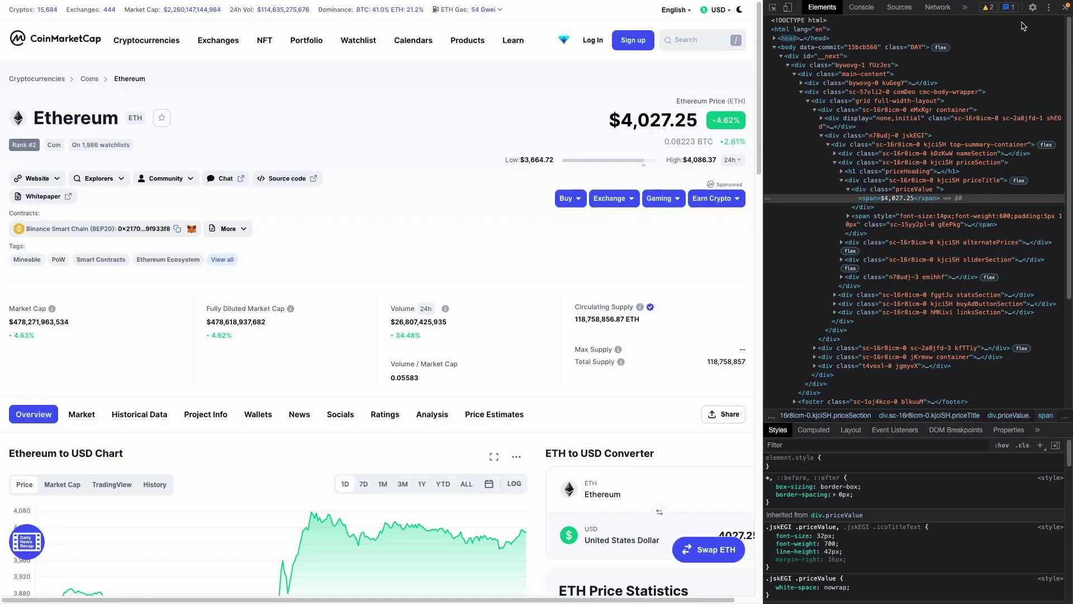
click(1065, 8)
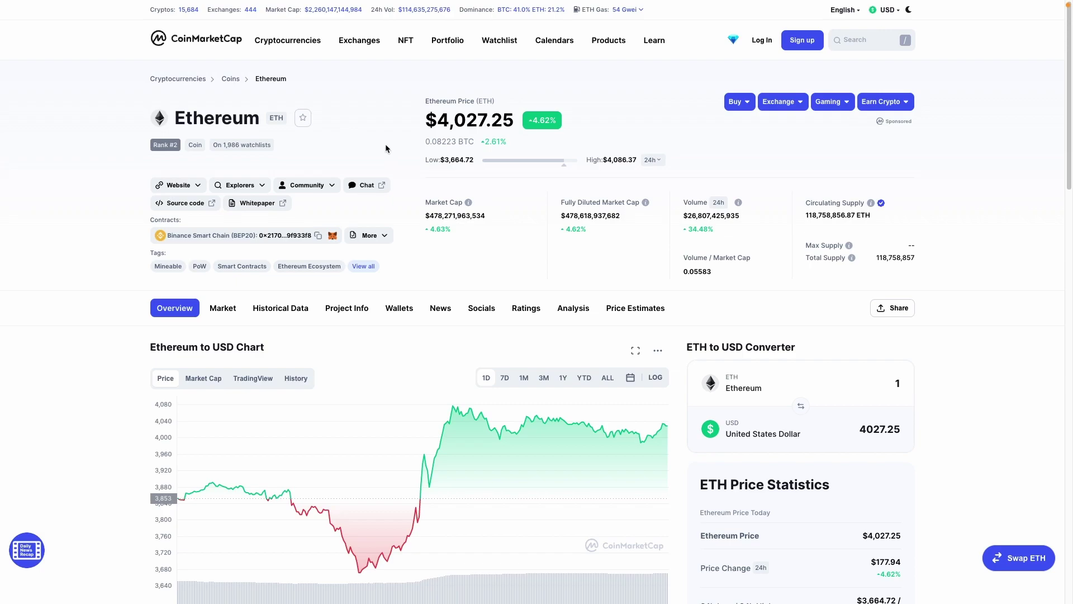
right_click(448, 218)
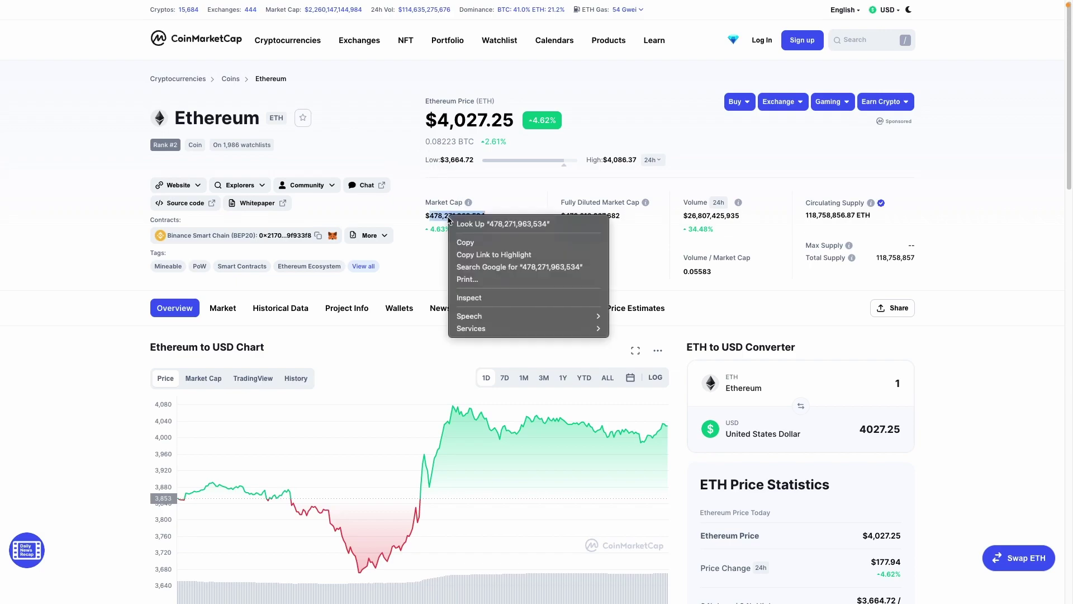
click(490, 300)
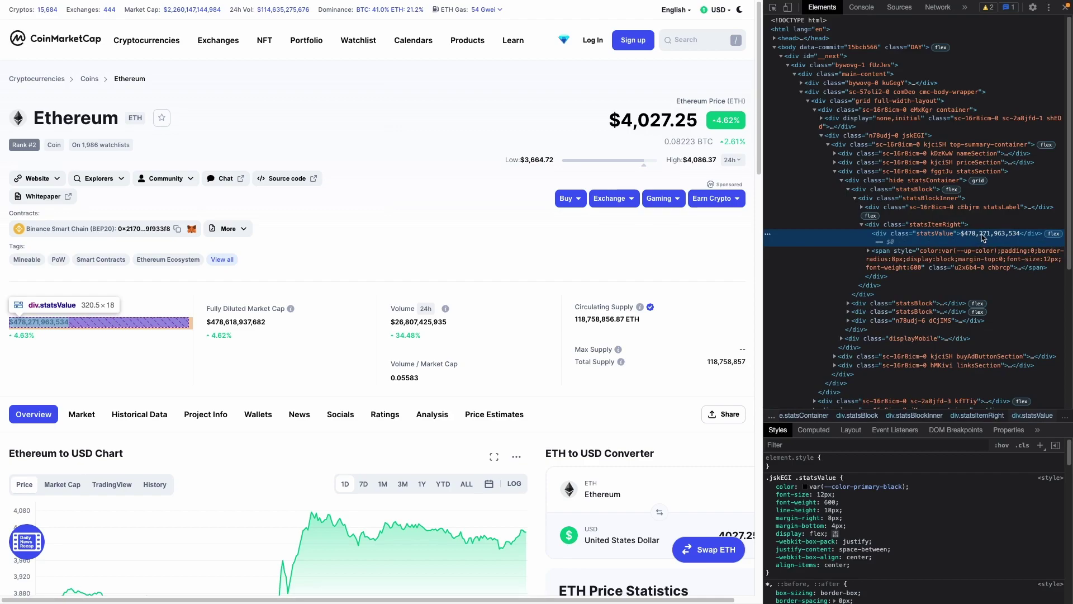
right_click(983, 237)
mouse_move(894, 308)
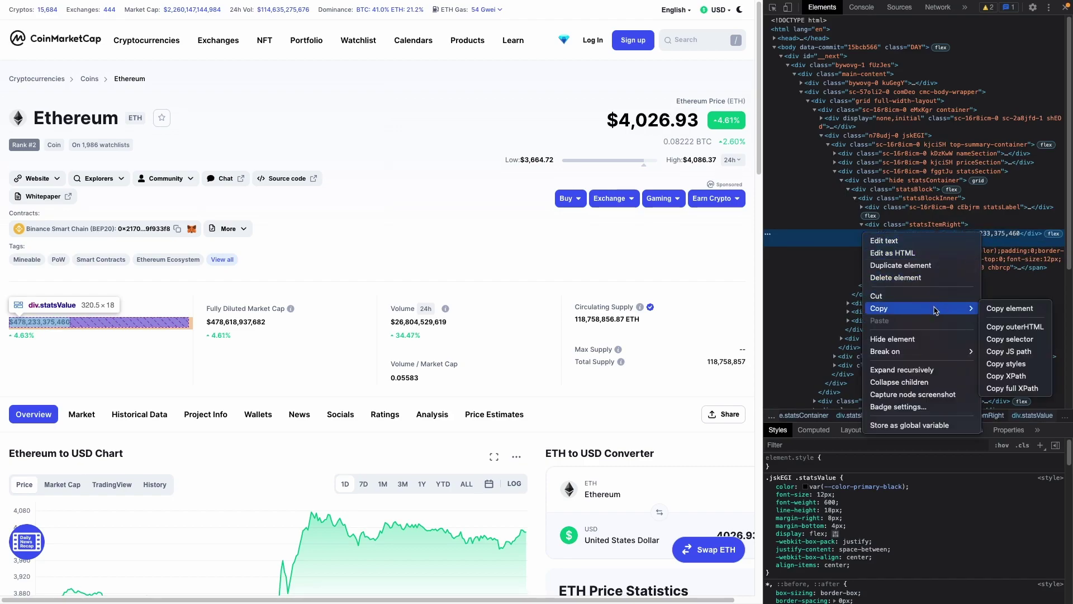
click(1015, 375)
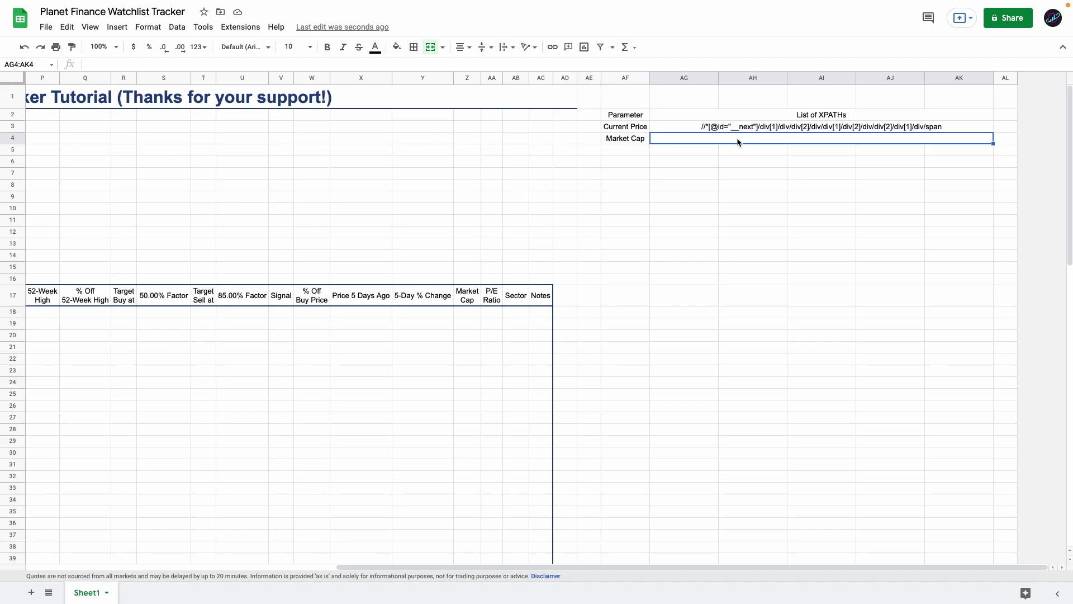
key(ctrl+v)
key(Return)
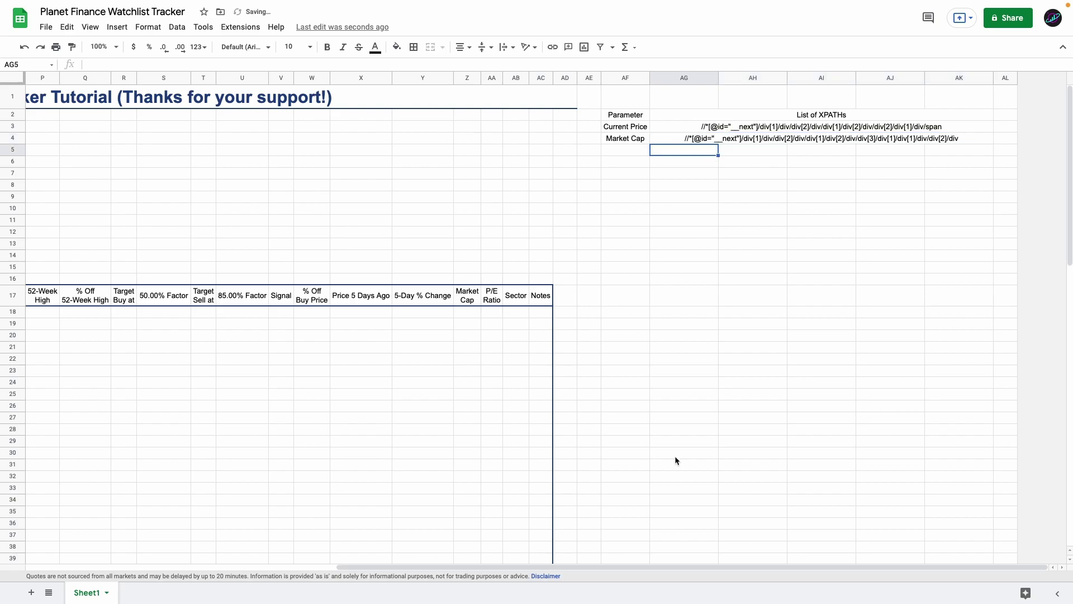
Widen the Current Price column H to fit its contents.
scroll(559, 475, left, 10)
click(261, 383)
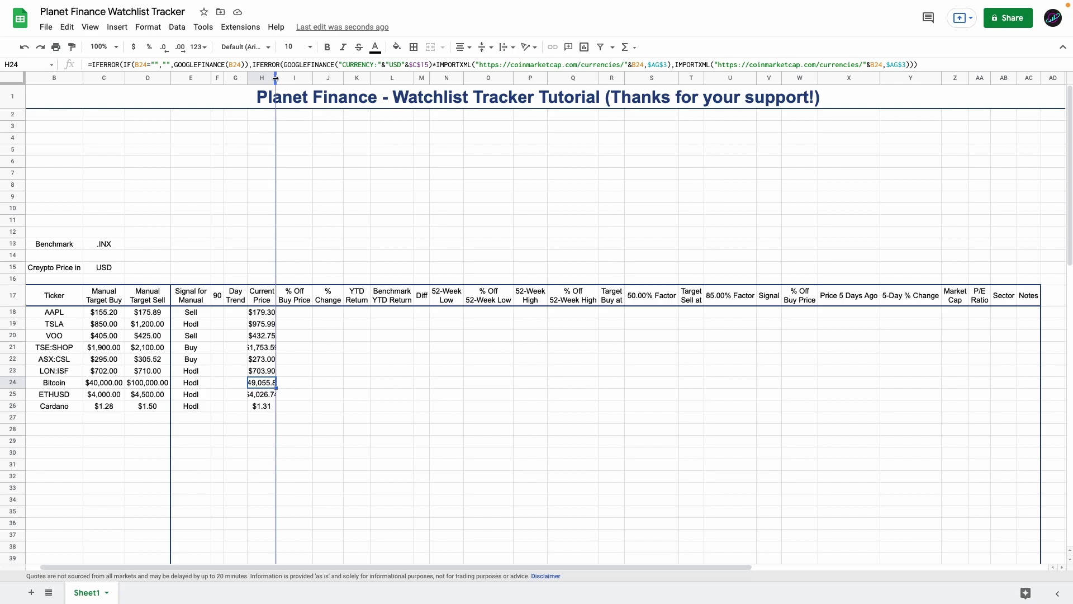
double_click(275, 78)
Examine Cardano's current price formula in H26 and the Current Price XPath cell AG3 it references.
click(281, 407)
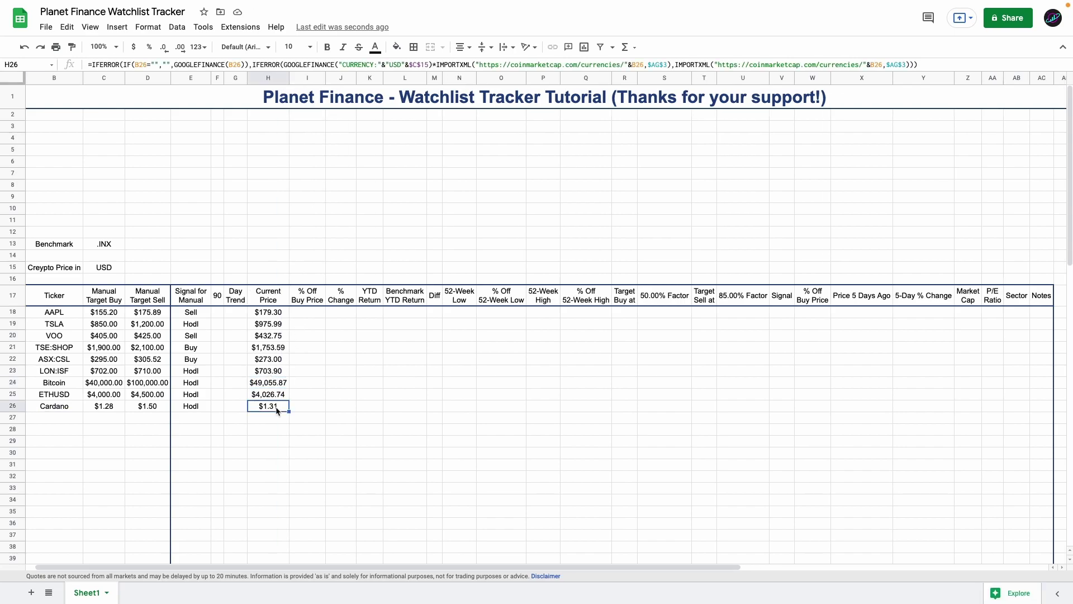
double_click(281, 405)
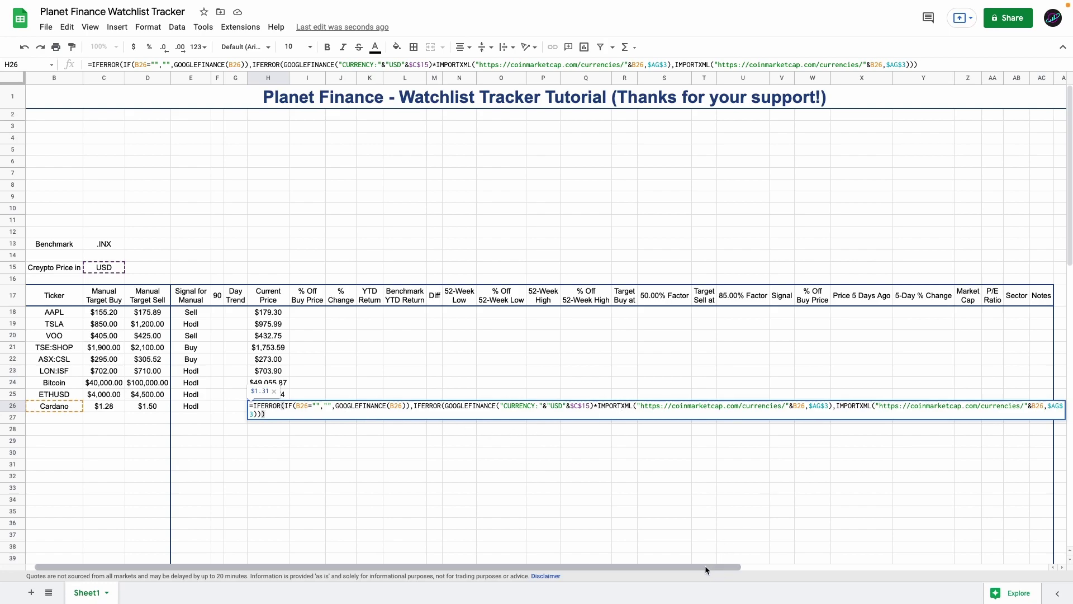
drag(705, 566, 975, 550)
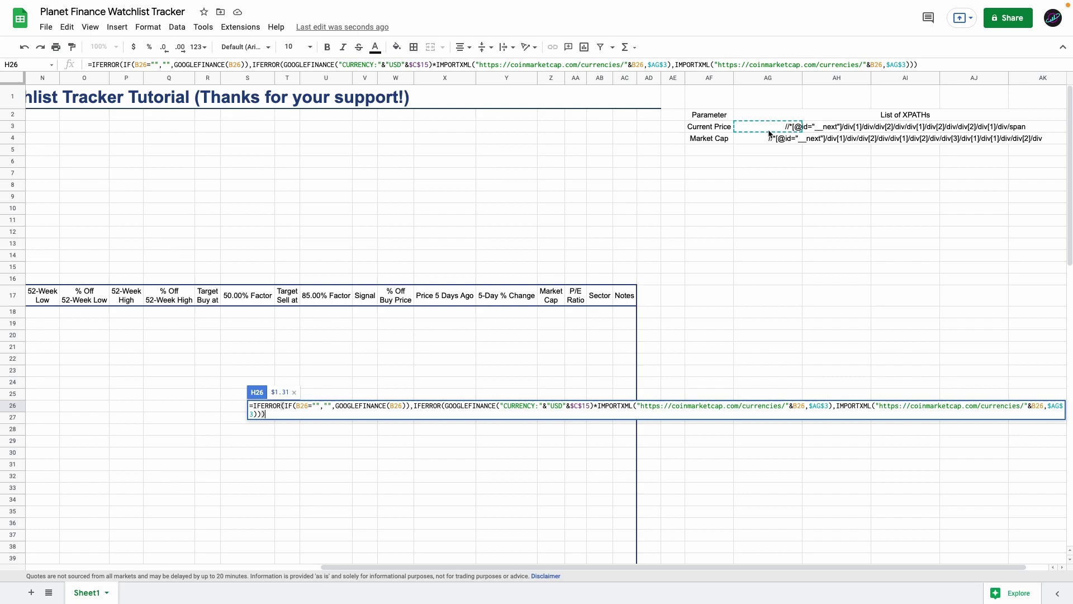
key(Escape)
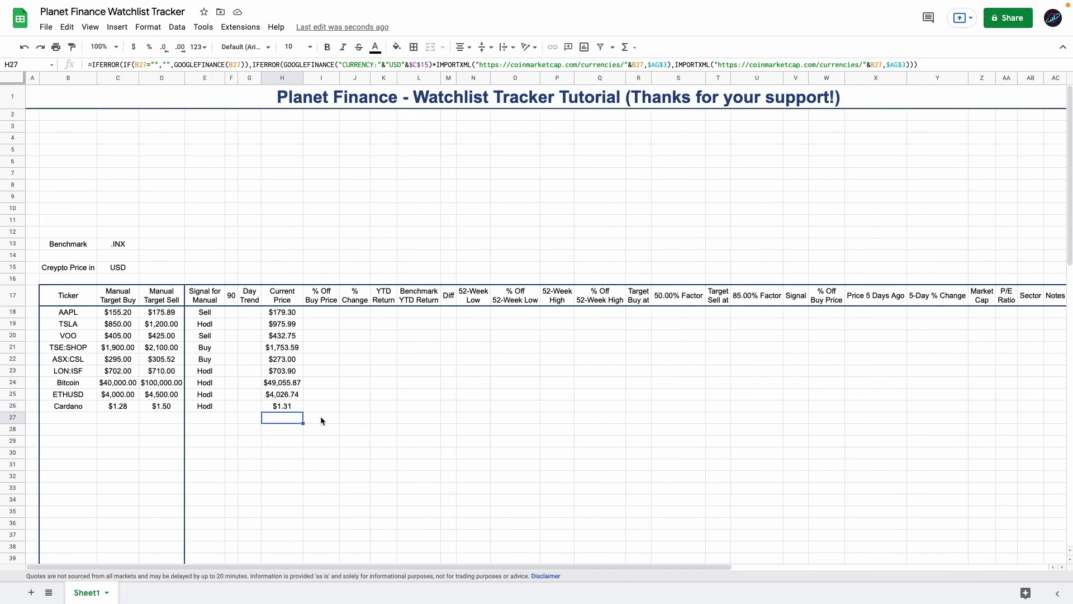
Check the Bitcoin and Cardano tickers, open Cardano's CoinMarketCap page and highlight the coin name in its web address.
click(84, 385)
click(83, 406)
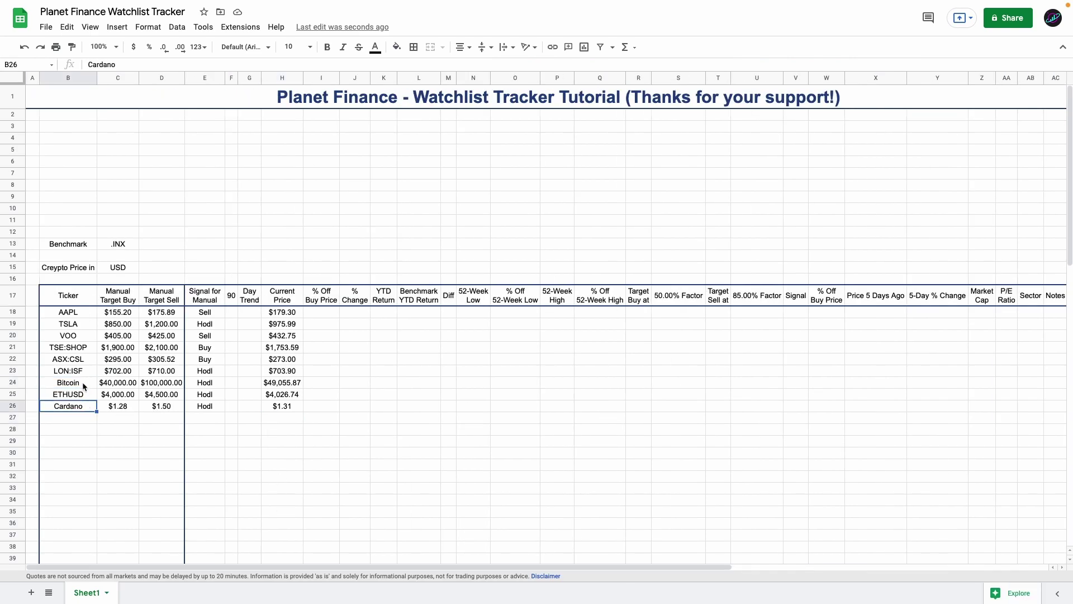
click(83, 381)
click(82, 407)
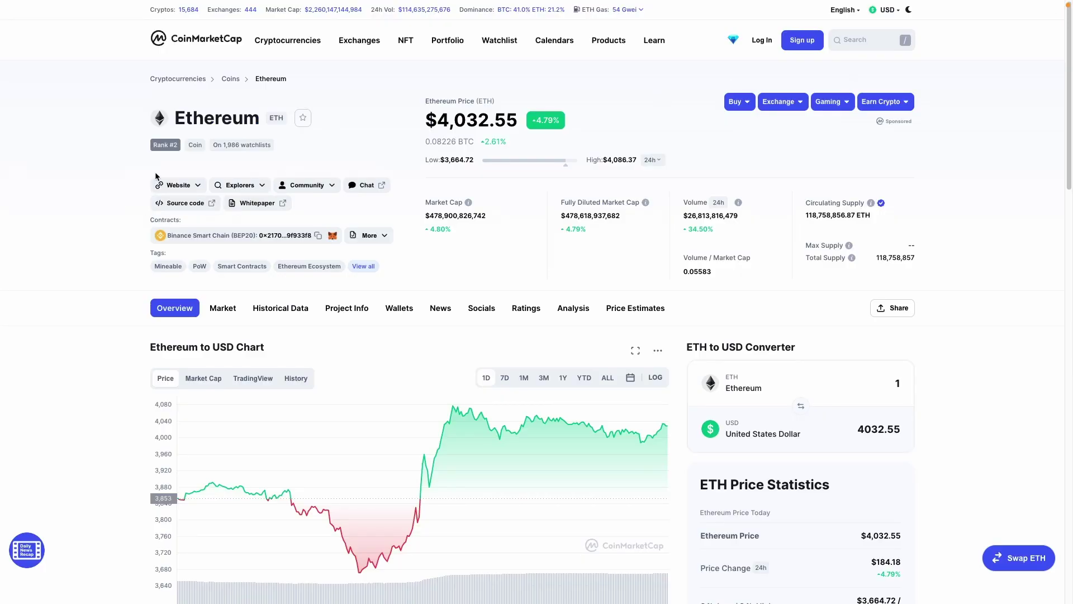
click(203, 43)
scroll(116, 354, down, 5)
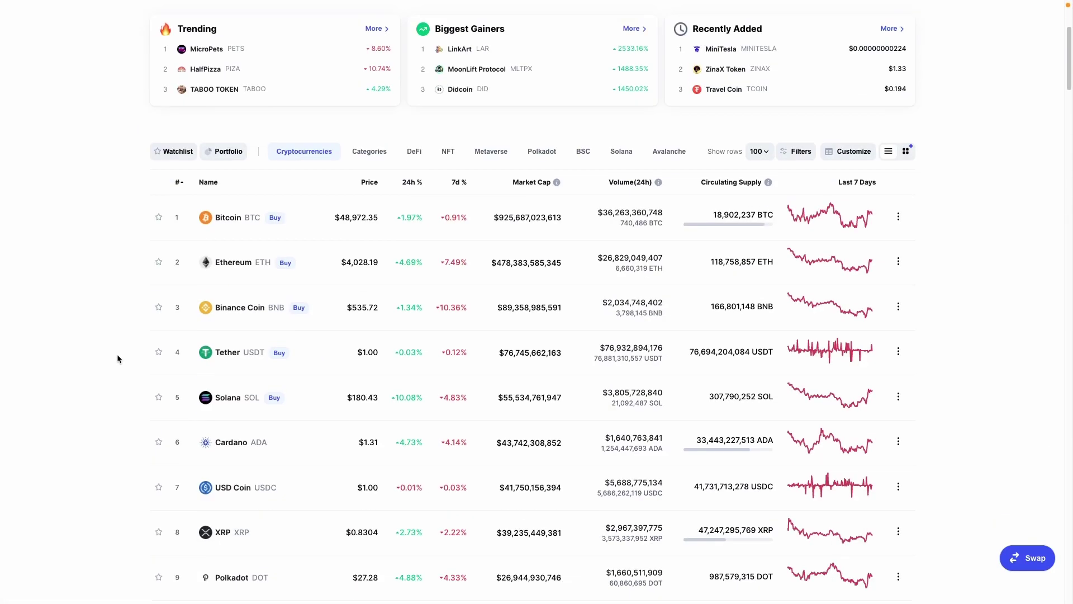
click(239, 436)
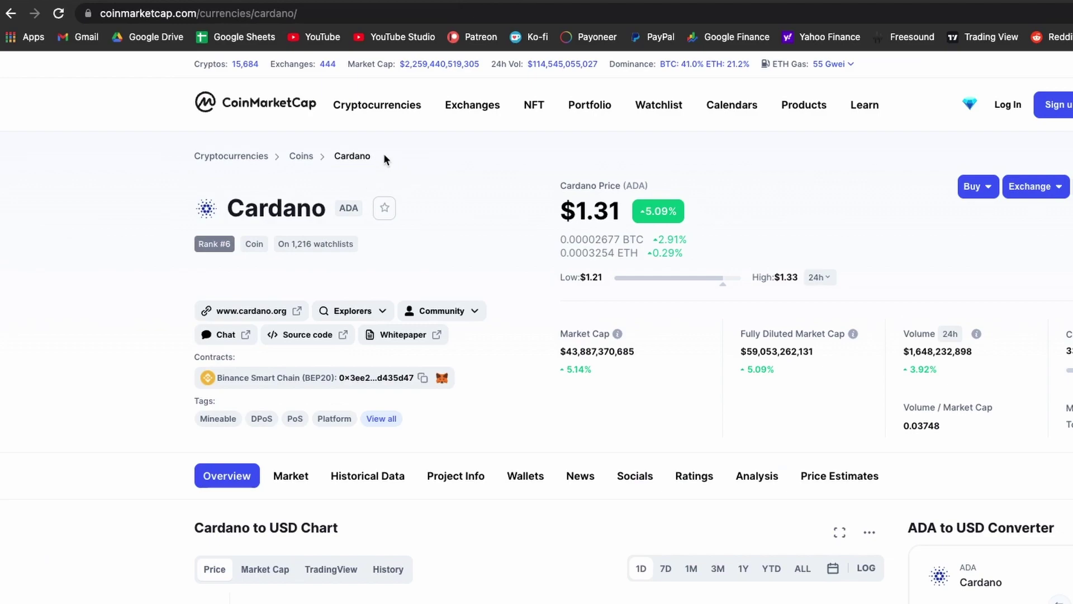
click(304, 14)
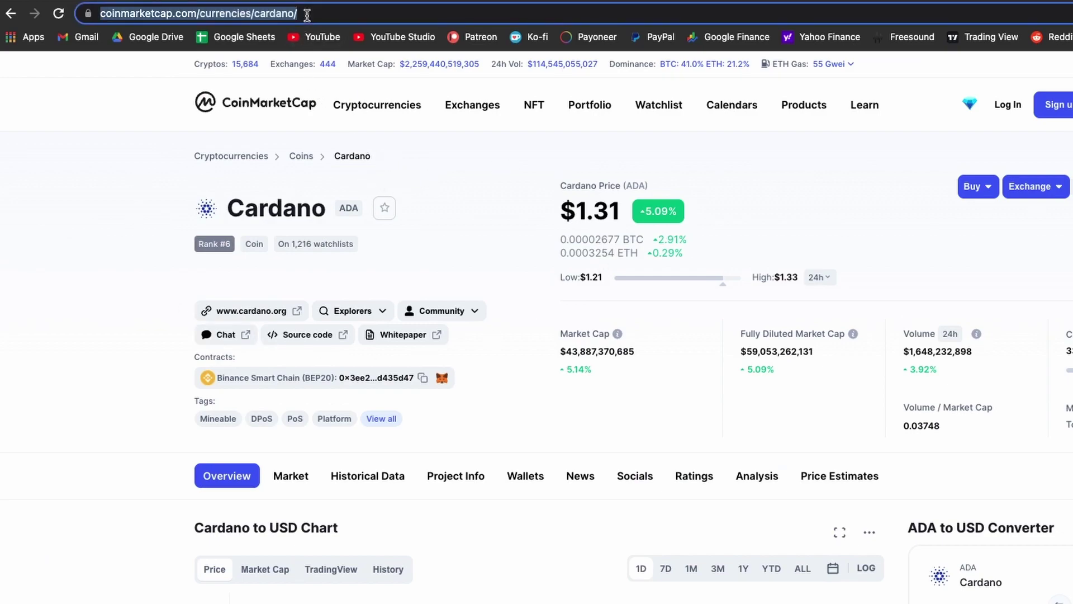
click(309, 13)
drag(291, 13, 341, 17)
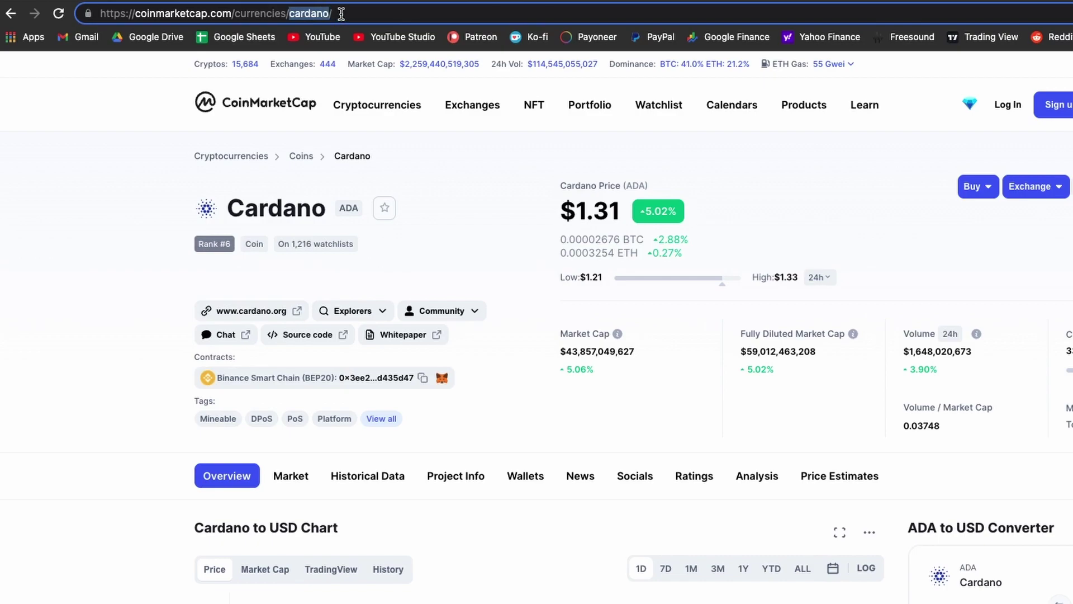
Open the SHIBA INU page from the CoinMarketCap list and highlight the coin name in its web address.
click(272, 99)
scroll(161, 318, down, 15)
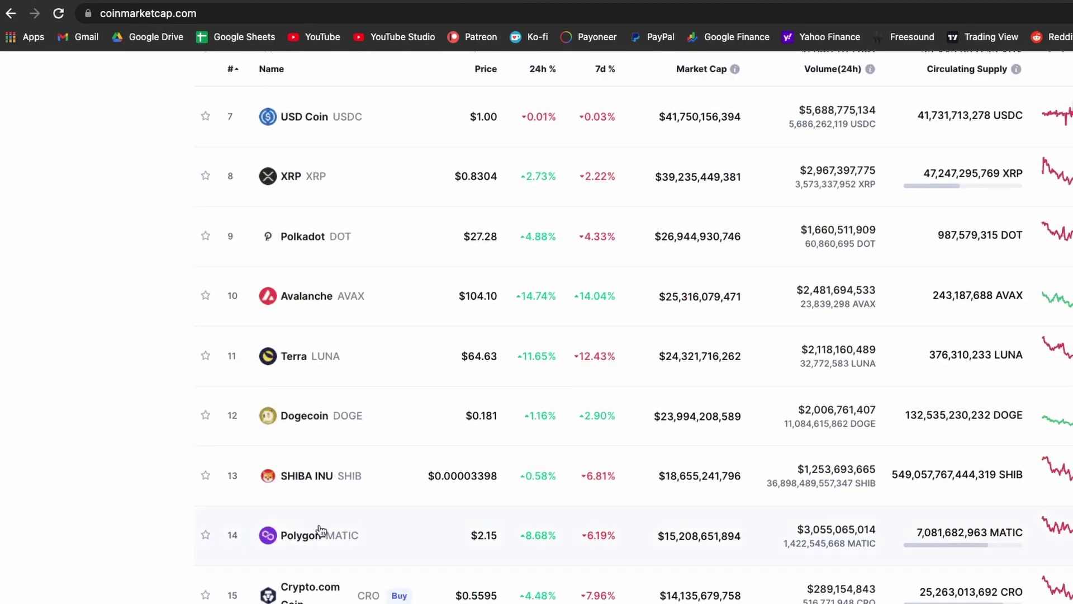
click(311, 480)
click(314, 16)
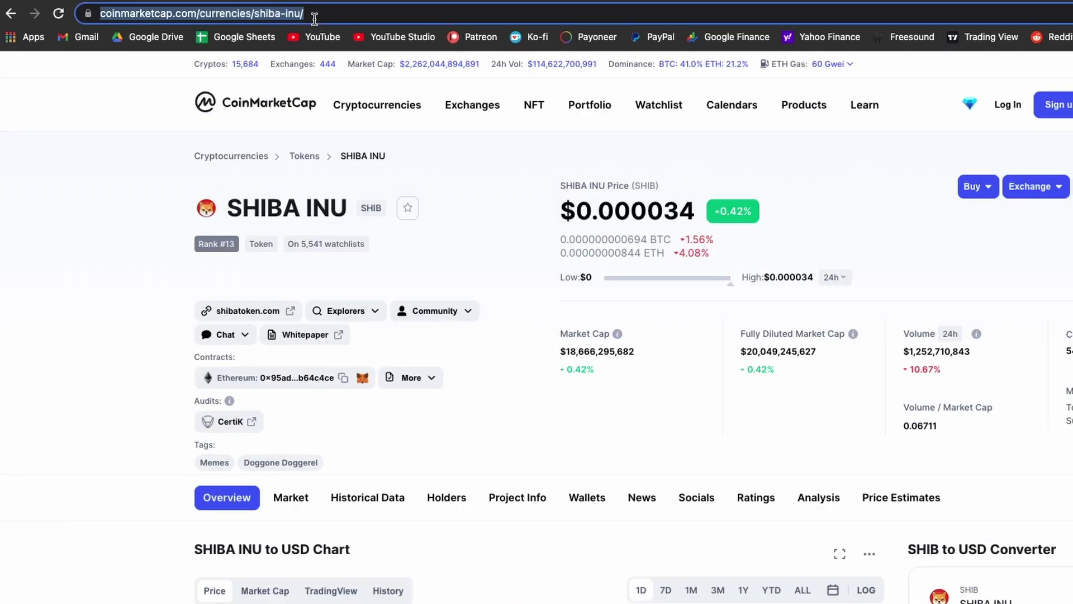
click(264, 16)
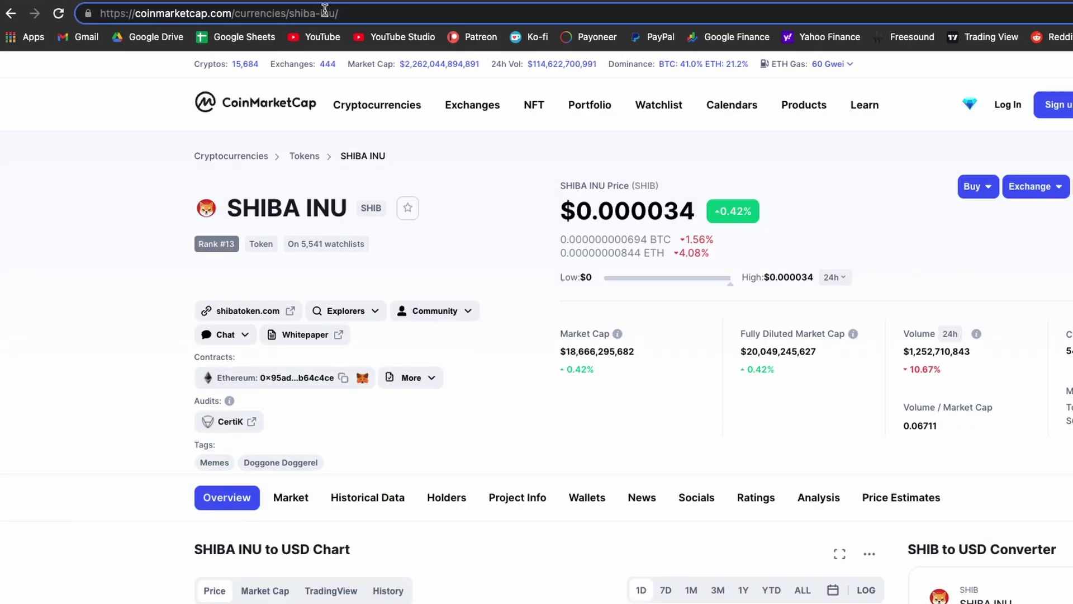
drag(291, 13, 333, 17)
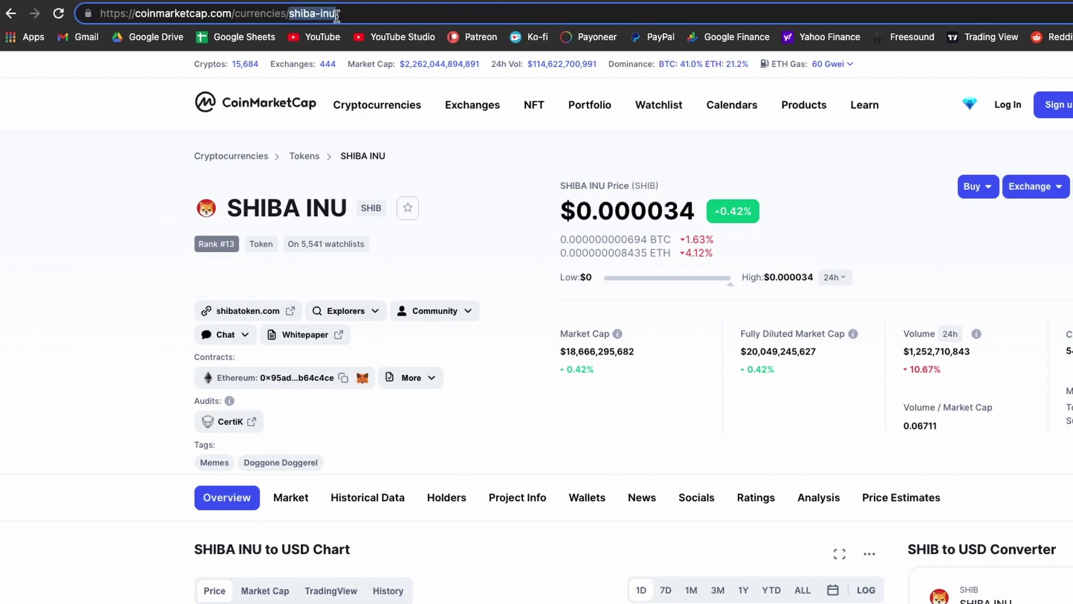
click(459, 150)
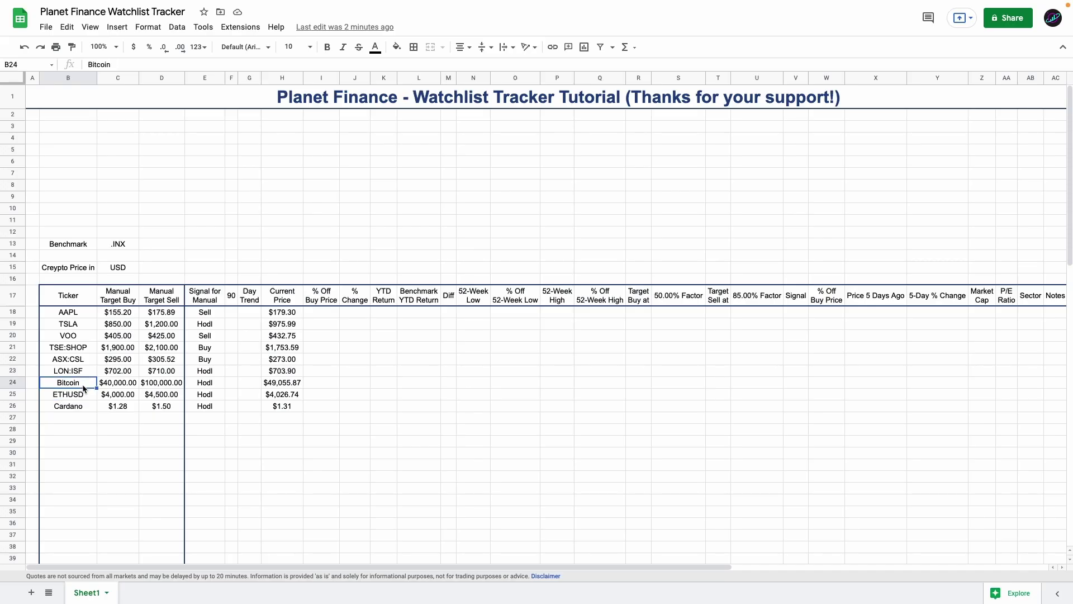
Change the Bitcoin ticker in B24 of the watchlist spreadsheet to BTCUSD.
click(83, 393)
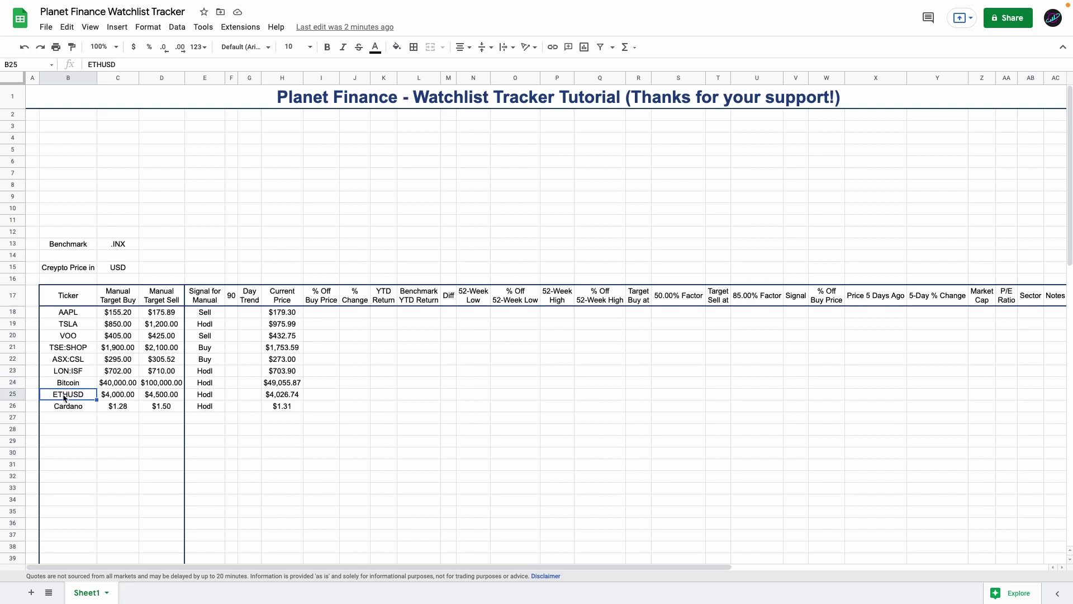
click(84, 387)
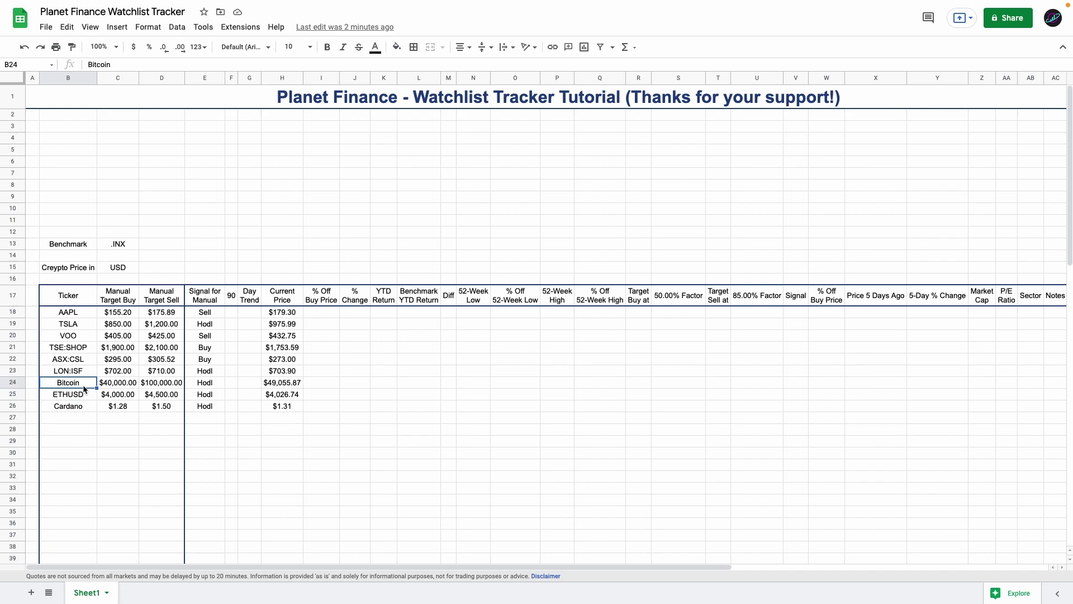
text(BTCUSD)
key(Return)
key(Up)
key(Right)
key(Right)
key(Right)
key(Right)
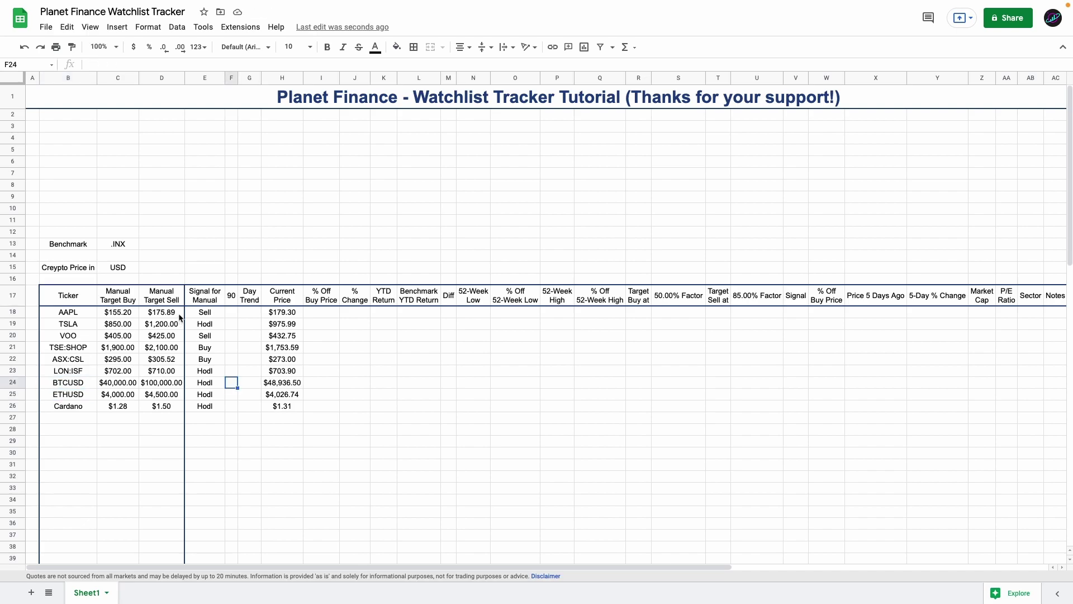
Merge F18:G18 and enter =IF(ISBLANK(B18),"",IFERROR(SPARKLINE(INDEX(GOOGLEFINANCE(B18,"price",TODAY()-$F$17,TODAY()),,2),{"charttype","column";"color","17a7e0"}),"")).
drag(235, 314, 249, 313)
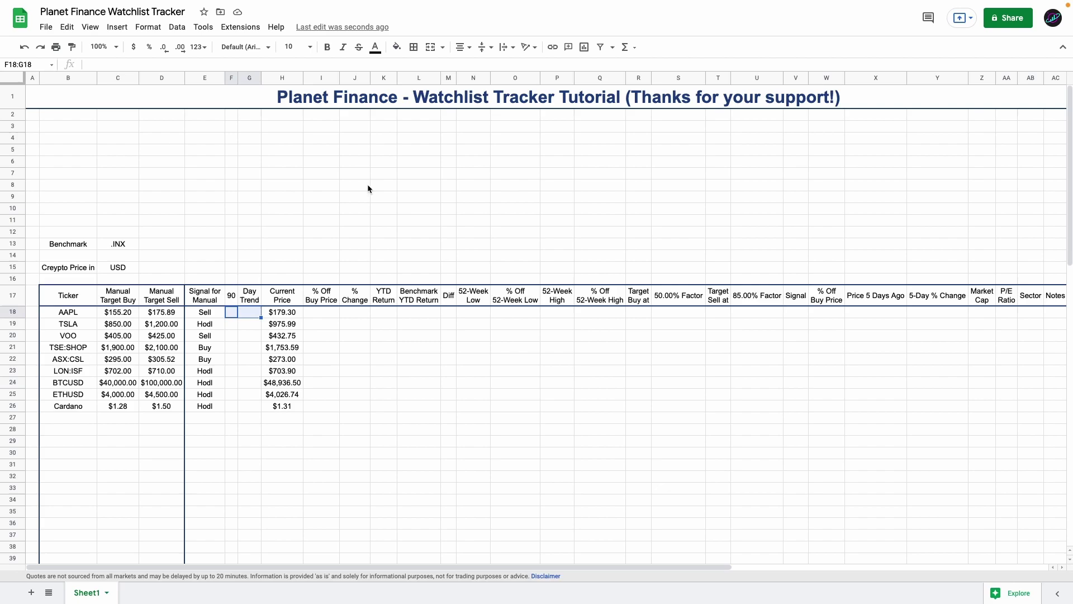
click(431, 47)
text(=IF(ISBLANK(B18),"",IFERROR(SPARKLINE(INDEX(GOOGLEFINANCE(B18,"price",TODAY()-$F$17,TODAY()),,2),{"charttype","column";"color","17a7e0"}),"")))
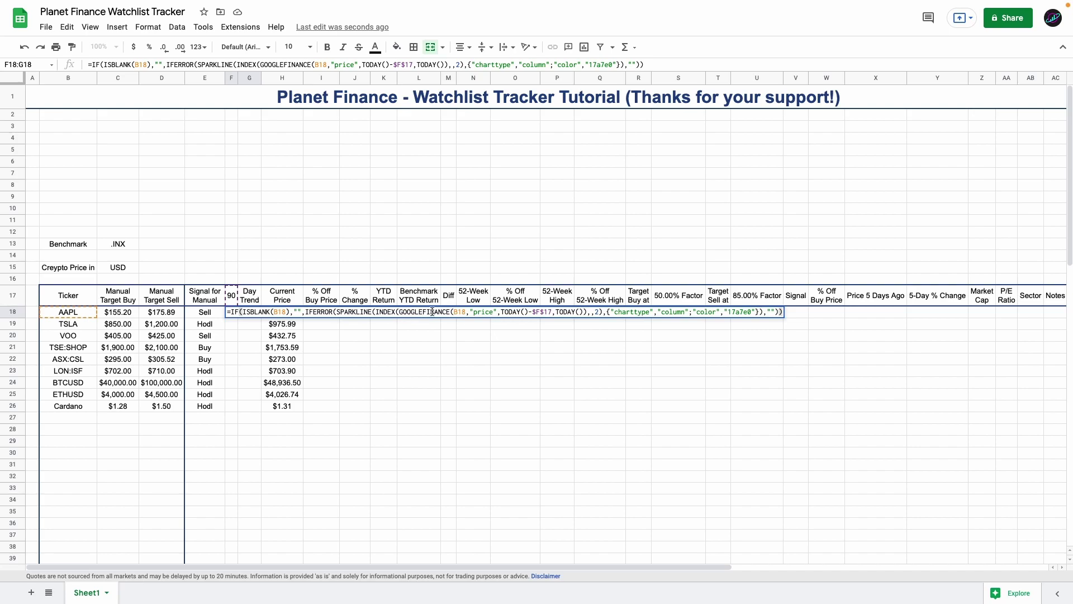
key(Return)
Inspect the colour code in the AAPL row's trend sparkline formula.
click(250, 317)
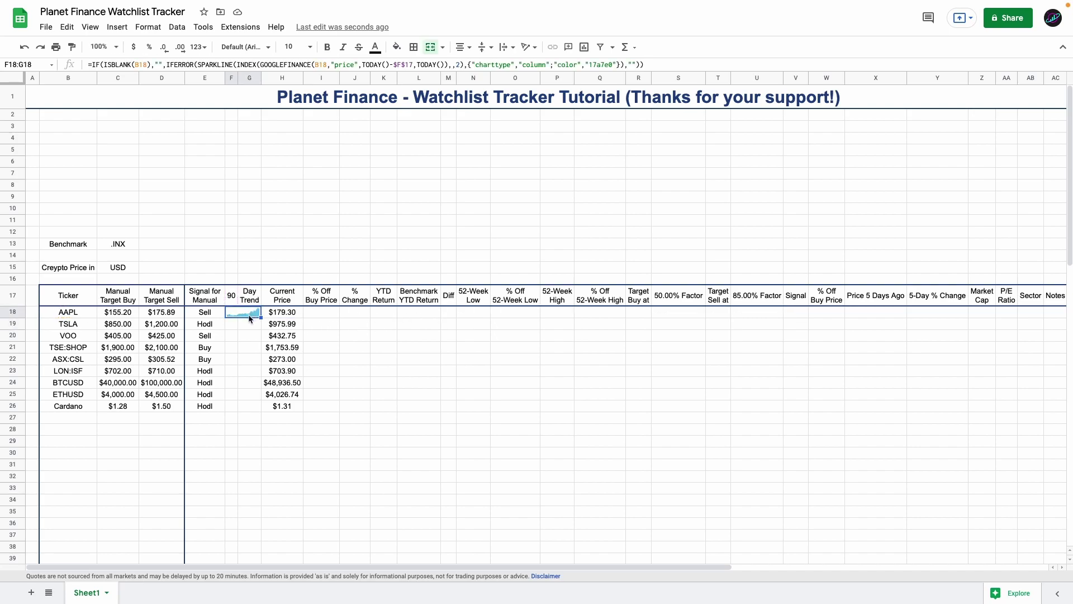
double_click(250, 317)
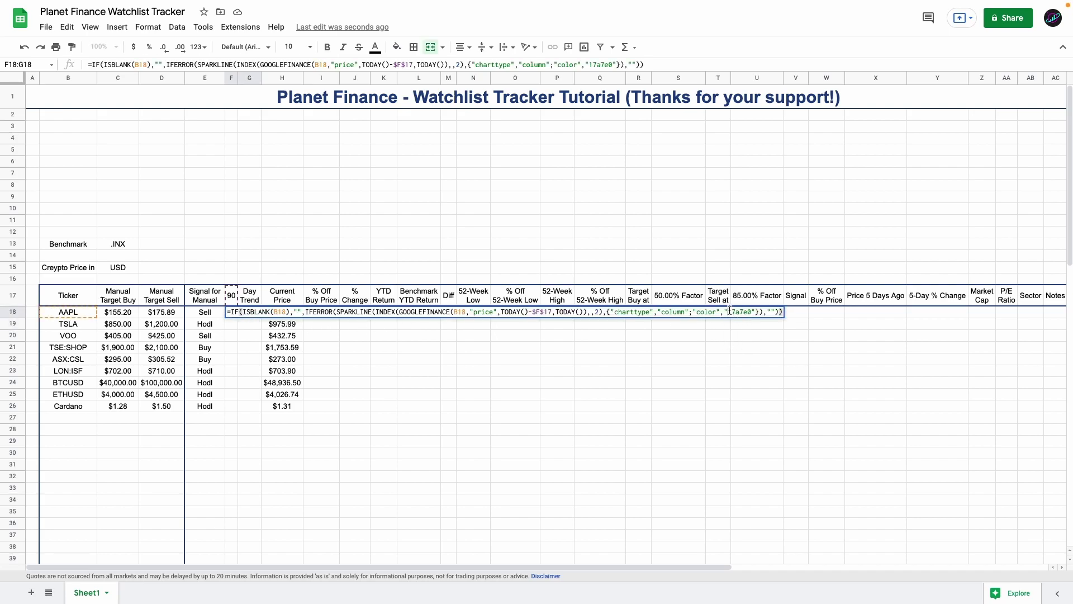
drag(727, 312, 748, 311)
key(Return)
Copy the merged AAPL trend sparkline cell down through the remaining rows of the Day Trend column.
click(250, 313)
key(super+c)
key(super+shift+Down)
key(super+v)
scroll(300, 377, up, 15)
click(249, 296)
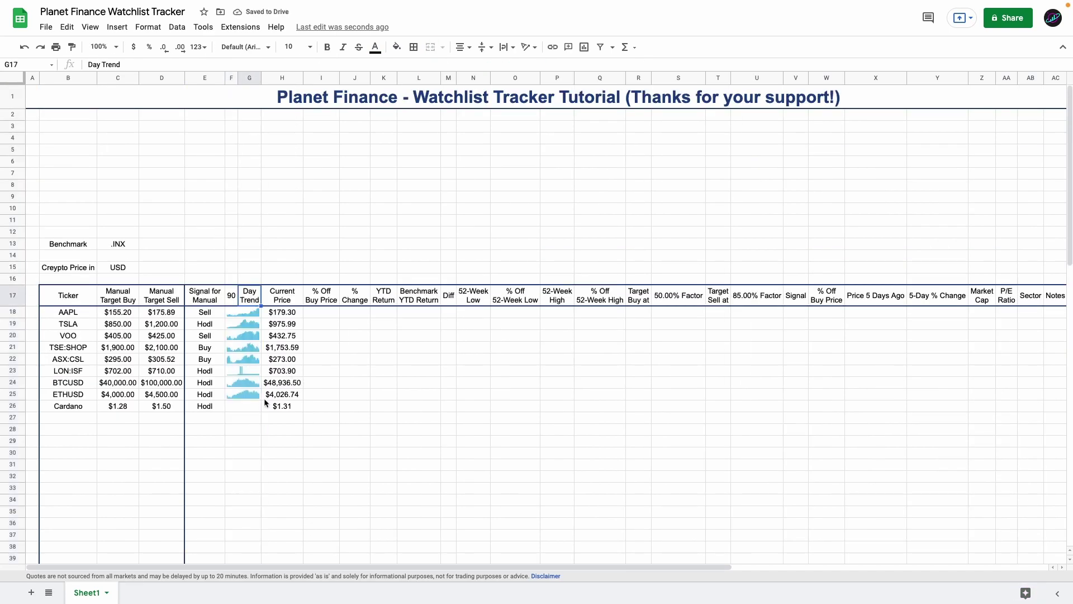
Check the trend charts in F18:G25, the Cardano ticker and its trend cell, and the crypto price label in B15.
drag(236, 313, 243, 399)
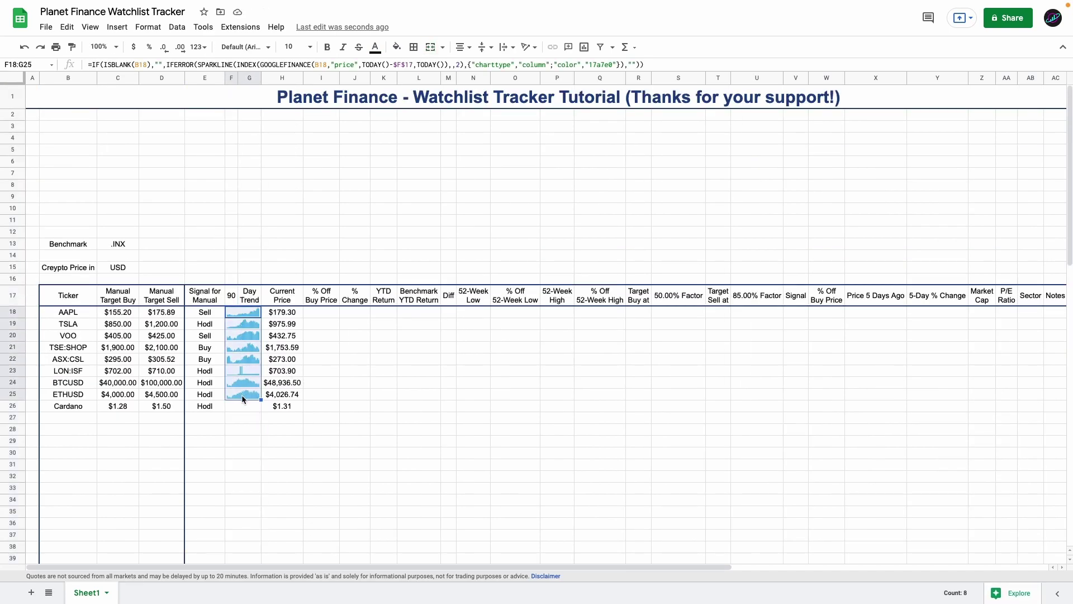
click(89, 407)
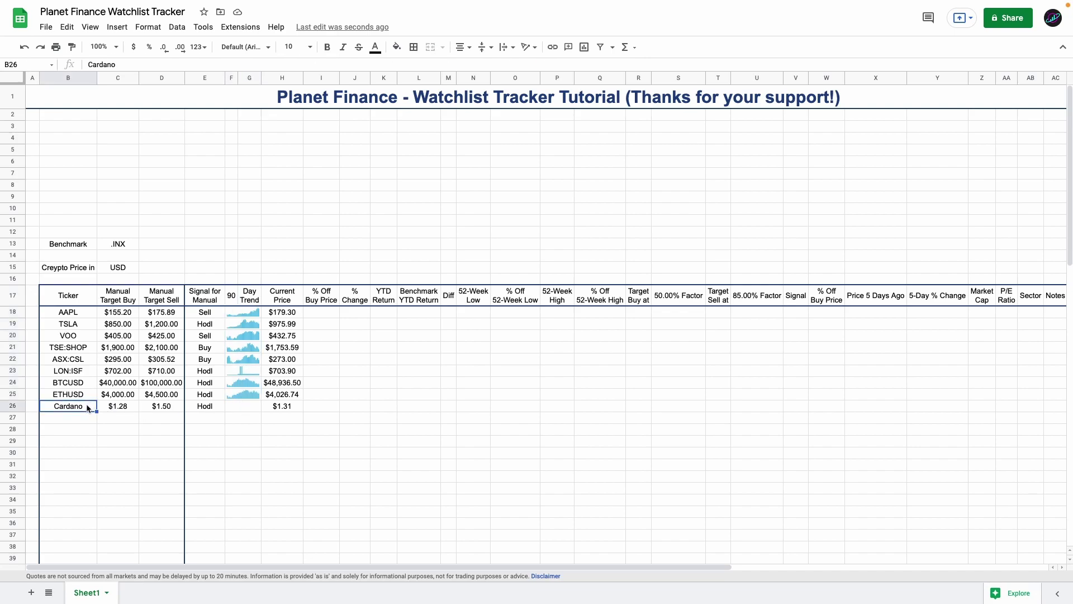
click(241, 407)
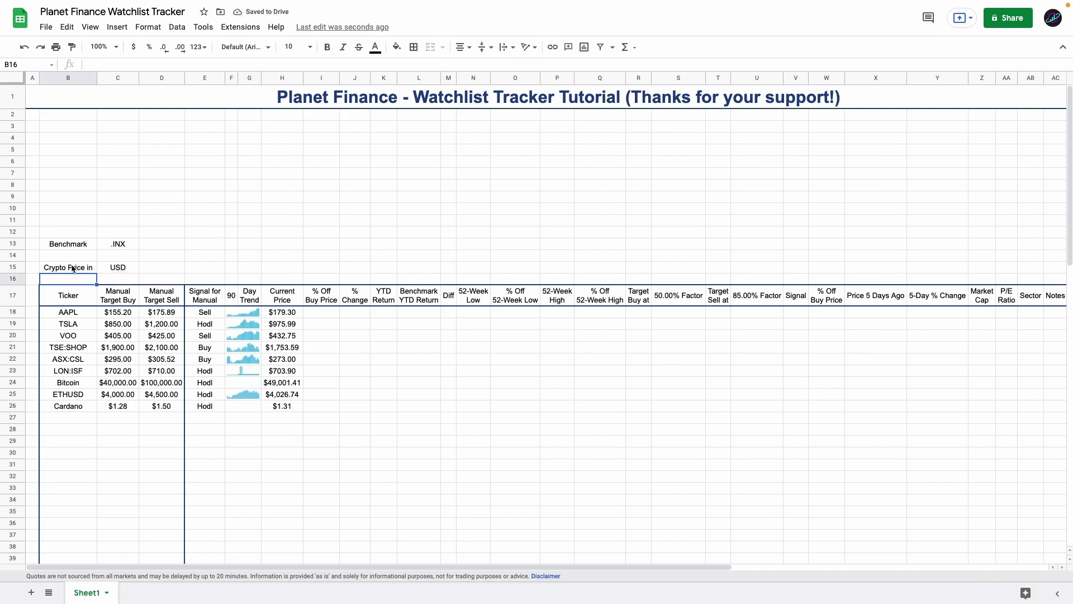
click(72, 269)
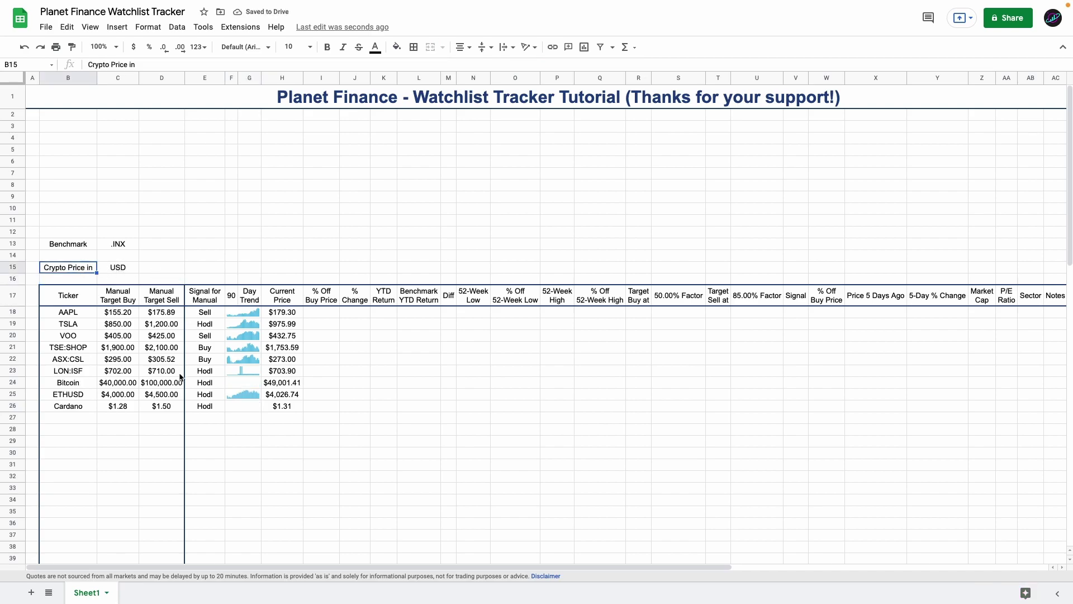
Try ETHCAD as the ticker in B25 in place of ETHUSD and undo the change.
double_click(73, 393)
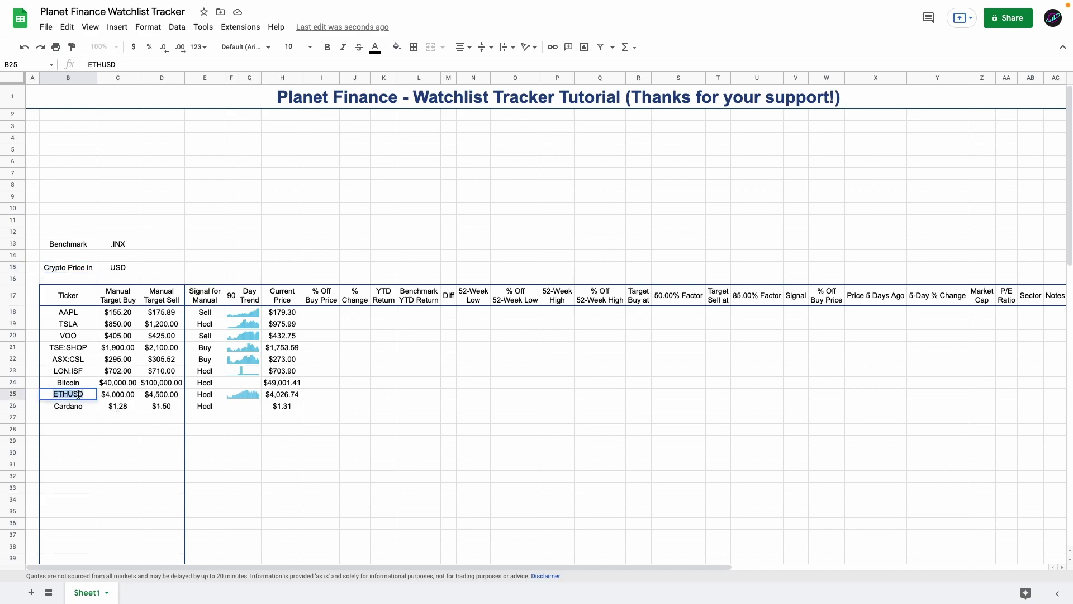
key(BackSpace)
key(BackSpace)
key(BackSpace)
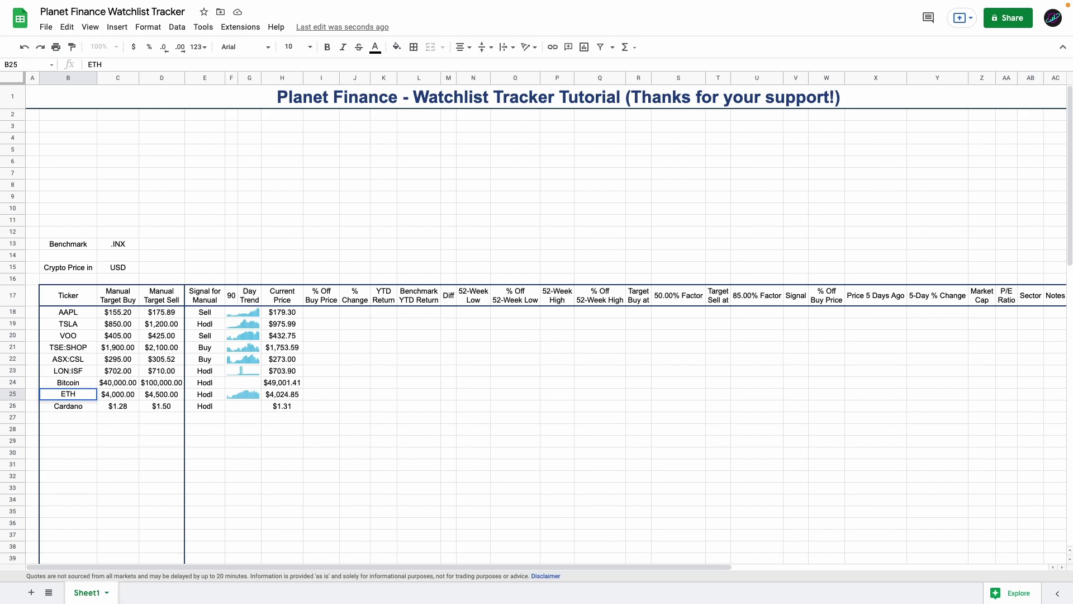
text(CAD)
key(Return)
click(70, 392)
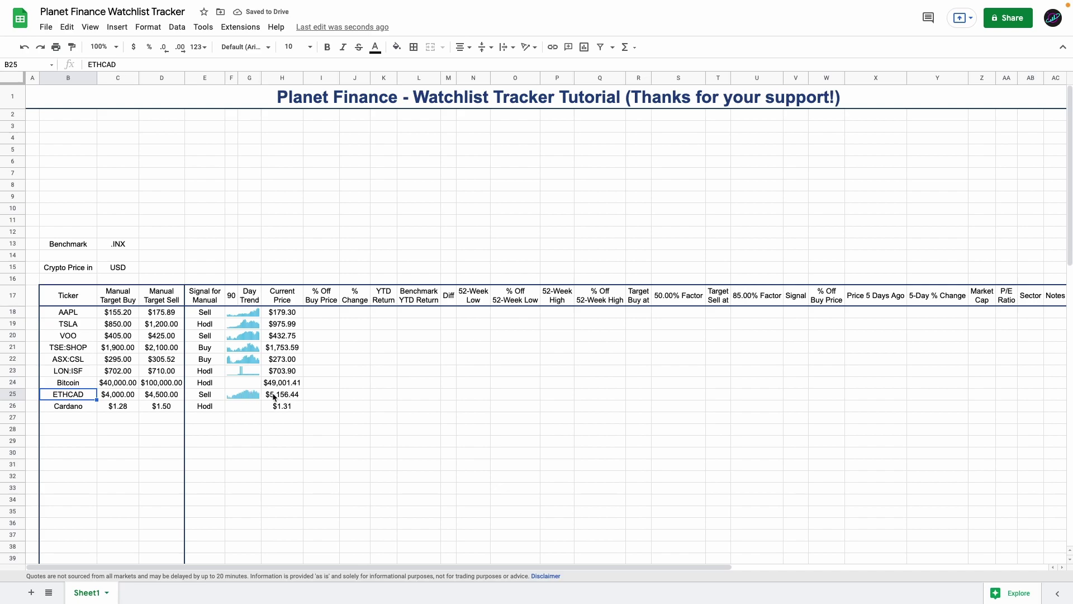
key(ctrl+z)
Add Ripple as a new ticker in B27, directly below the Cardano row.
click(84, 408)
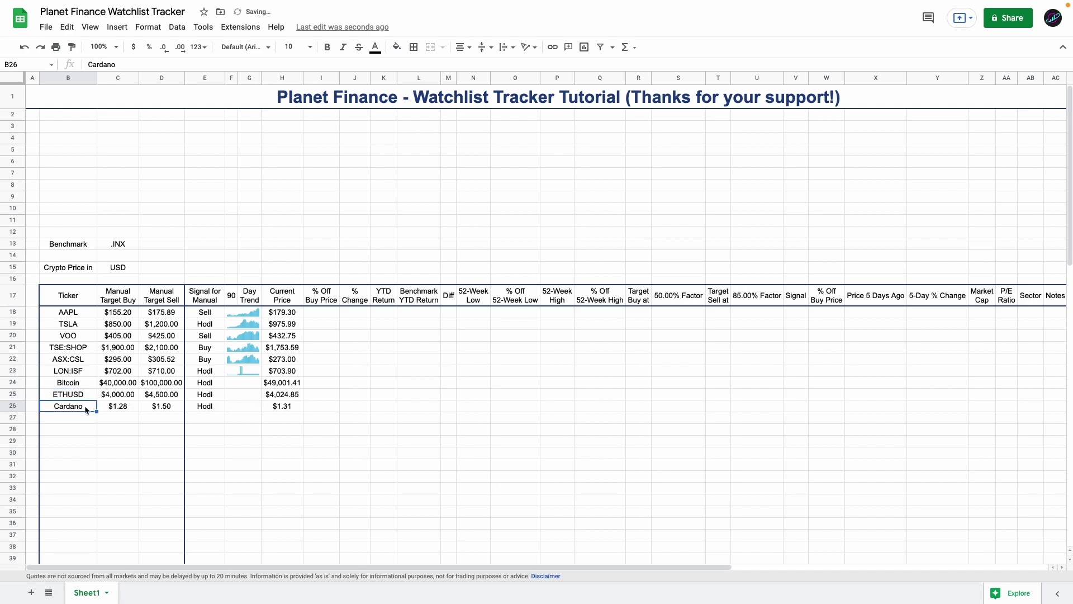
drag(85, 410, 162, 411)
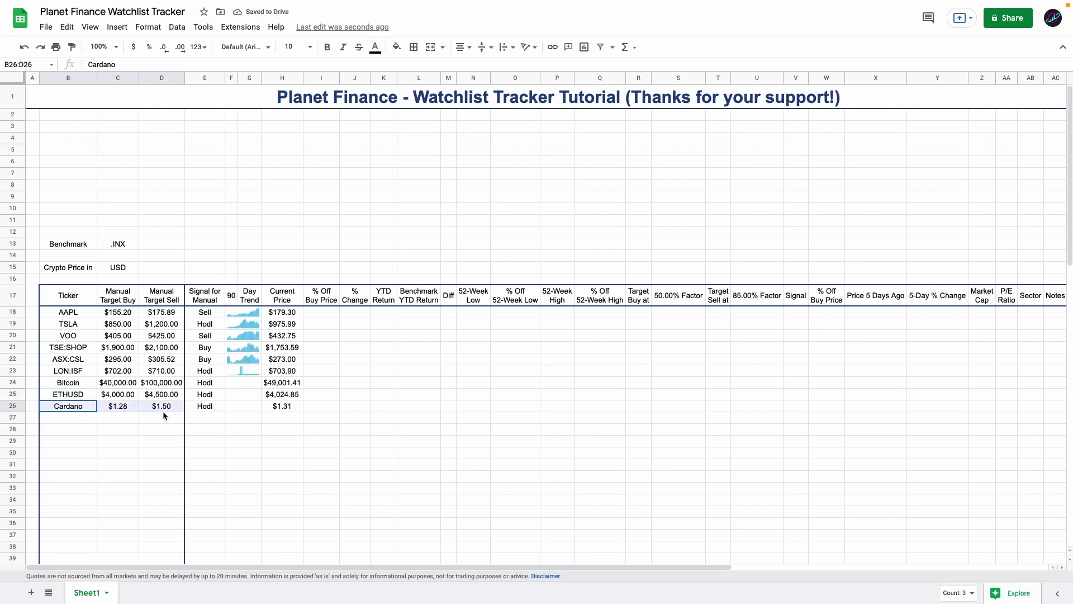
click(81, 421)
text(Ripple)
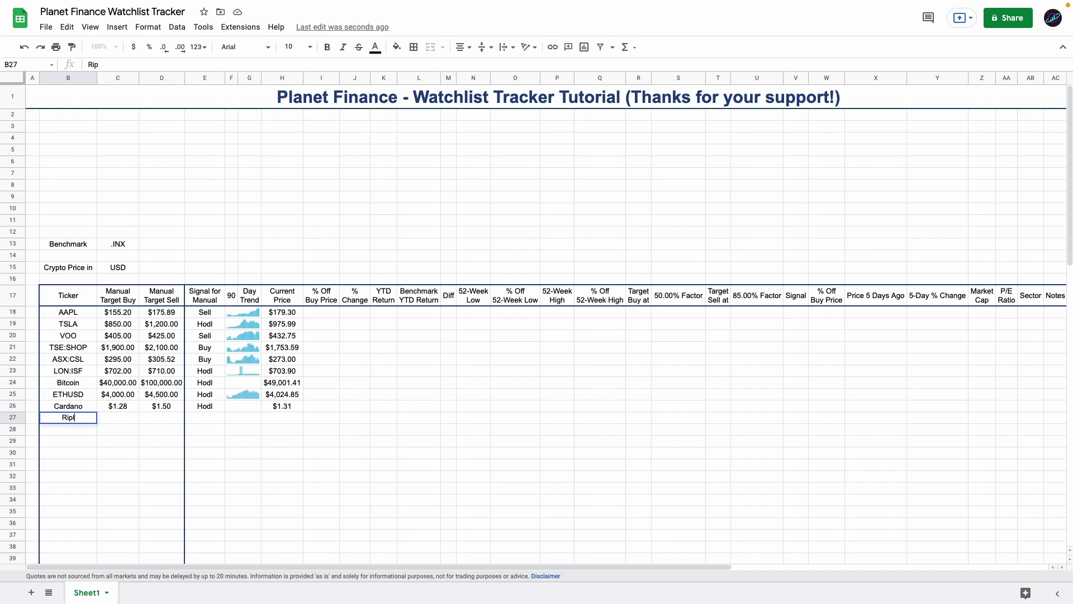
key(Up)
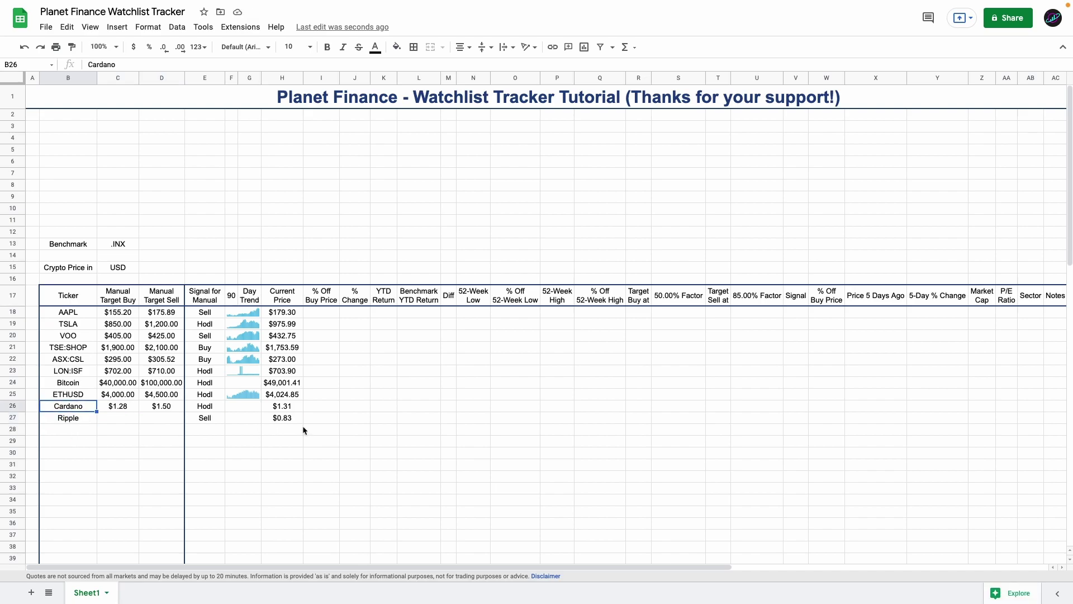
Check the Cardano and Ripple current prices in H26:H27 and try another crypto price currency in C15.
drag(297, 406, 296, 420)
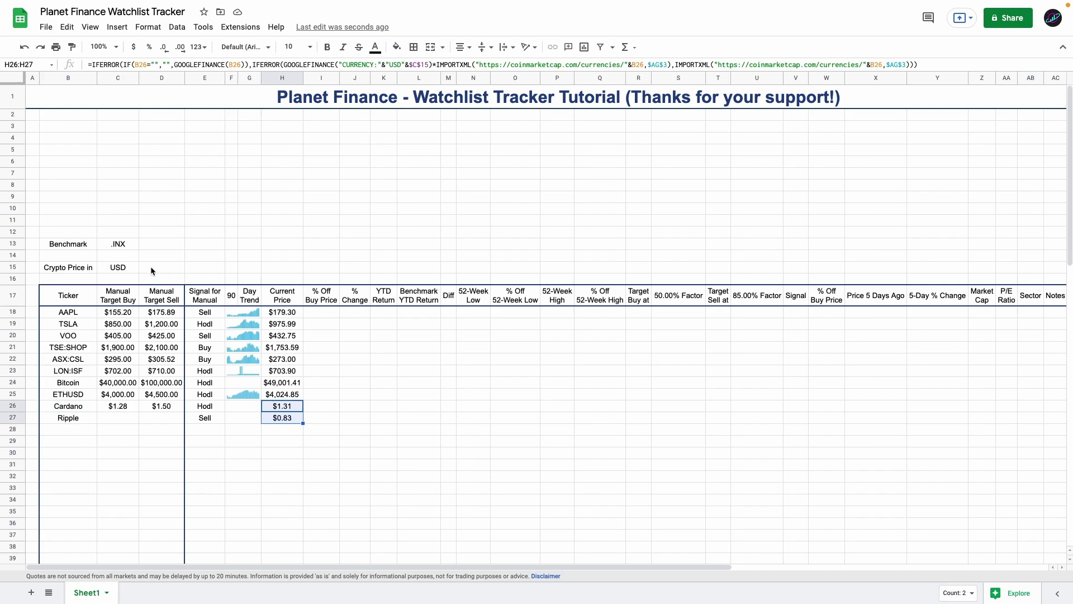
click(134, 268)
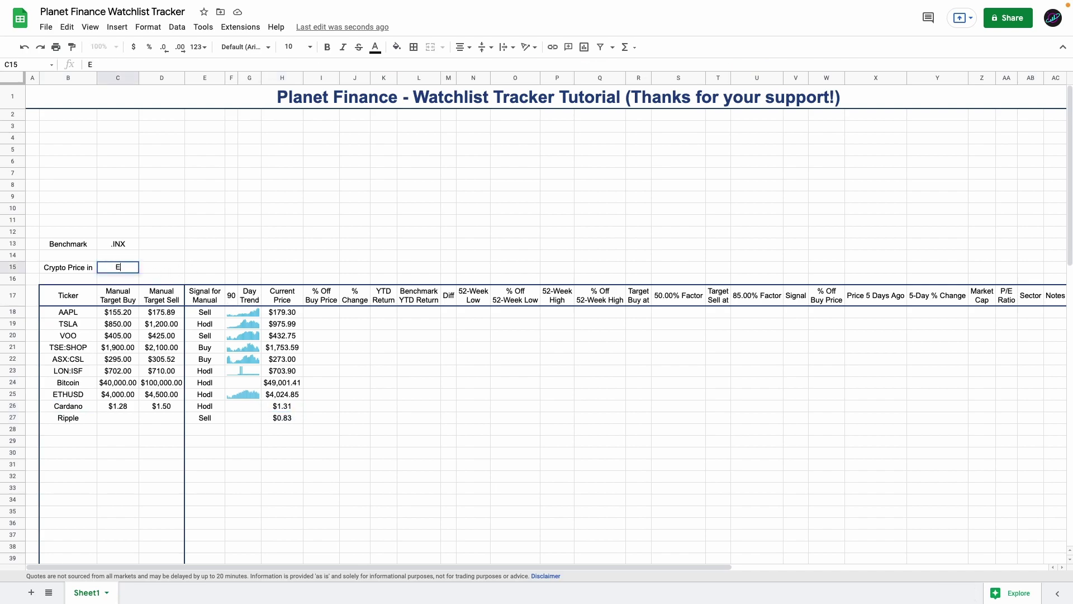
drag(296, 410, 67, 418)
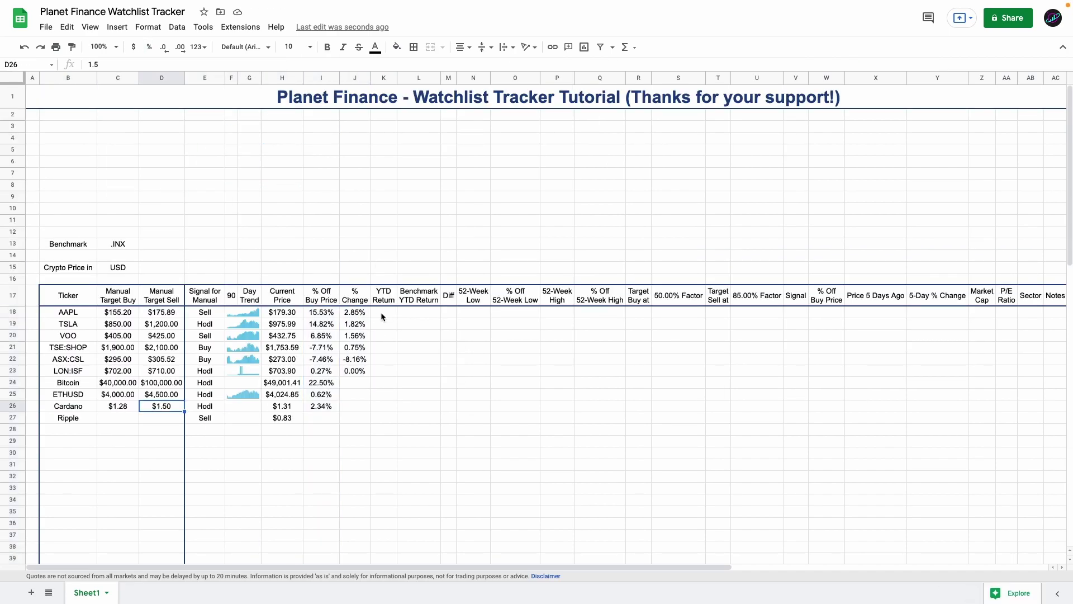
Enter =IF(ISBLANK(B18),"",IFERROR((GOOGLEFINANCE(B18,"price")/INDEX(GOOGLEFINANCE(B18,"price",DATEVALUE(TODAY()-365) ),2,2)-1),"")) as the AAPL YTD Return formula in K18.
click(385, 312)
key(ctrl+v)
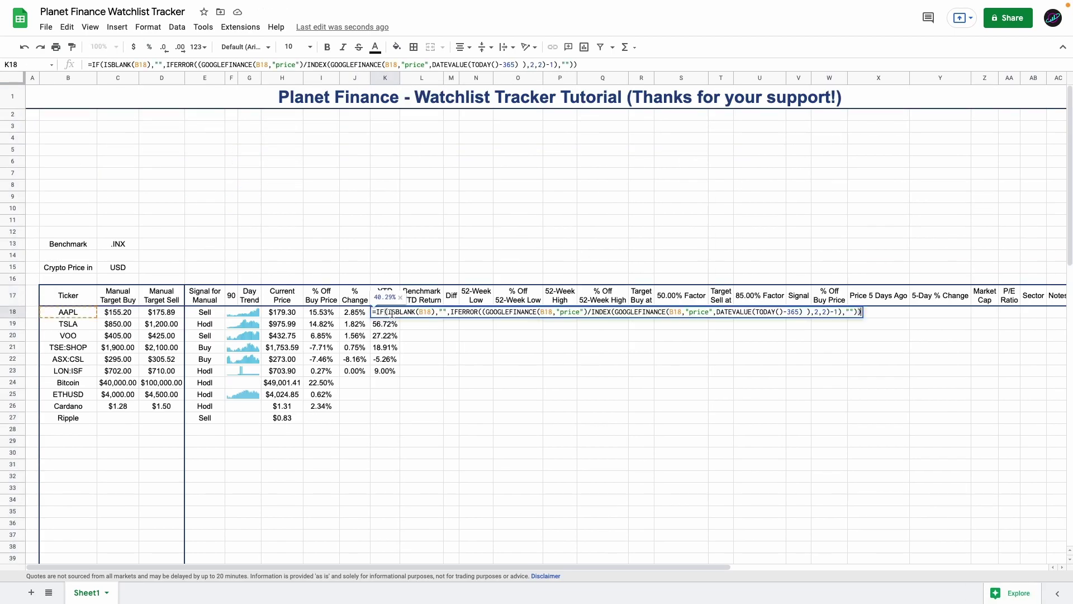
double_click(391, 313)
key(Return)
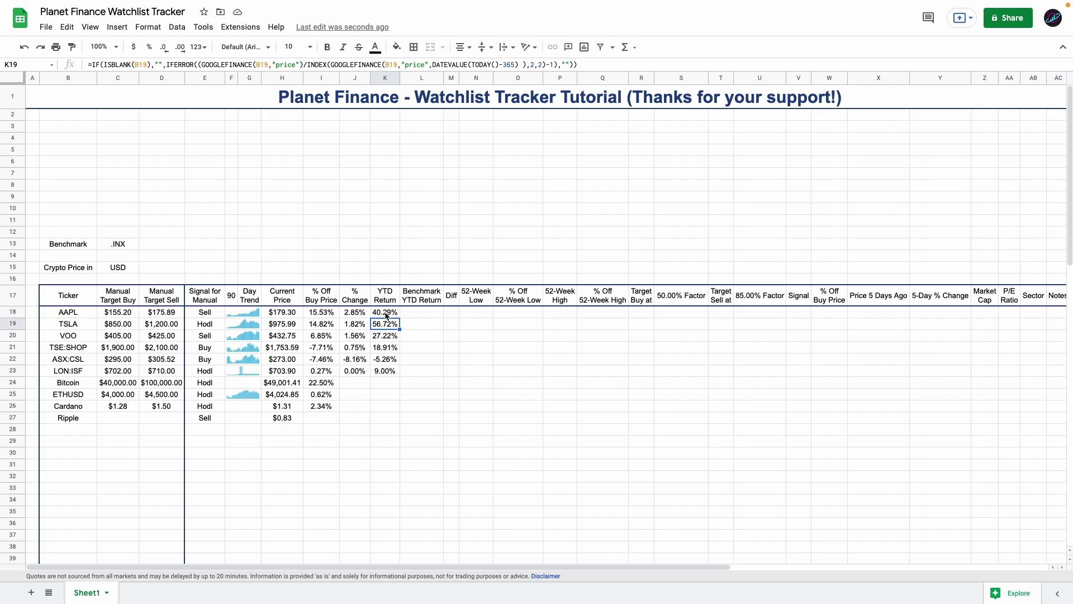
Enter =IF(ISBLANK(B18),"",IFERROR((GOOGLEFINANCE($C$13,"price")/INDEX(GOOGLEFINANCE($C$13,"price",DATEVALUE(TODAY()-365) ),2,2)-1),"")) in L18 and format it as a percentage.
drag(386, 312, 384, 412)
text(=IF(ISBLANK(B18),"",IFERROR((GOOGLEFINANCE($C$13,"price")/INDEX(GOOGLEFINANCE($C$13,"price",DATEVALUE(TODAY()-365) ),2,2)-1),"")))
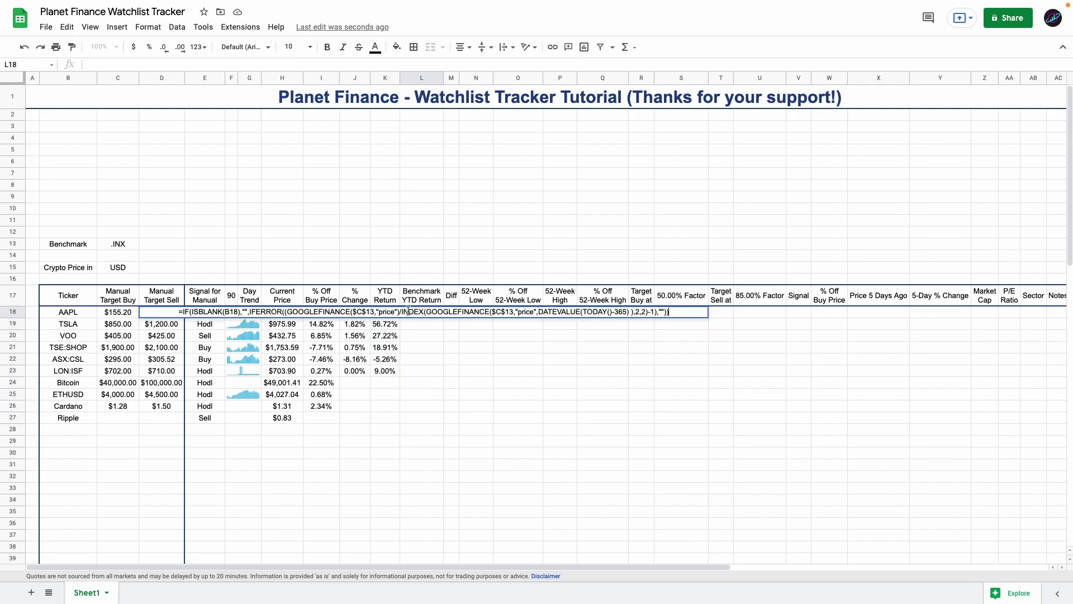
key(Return)
key(Up)
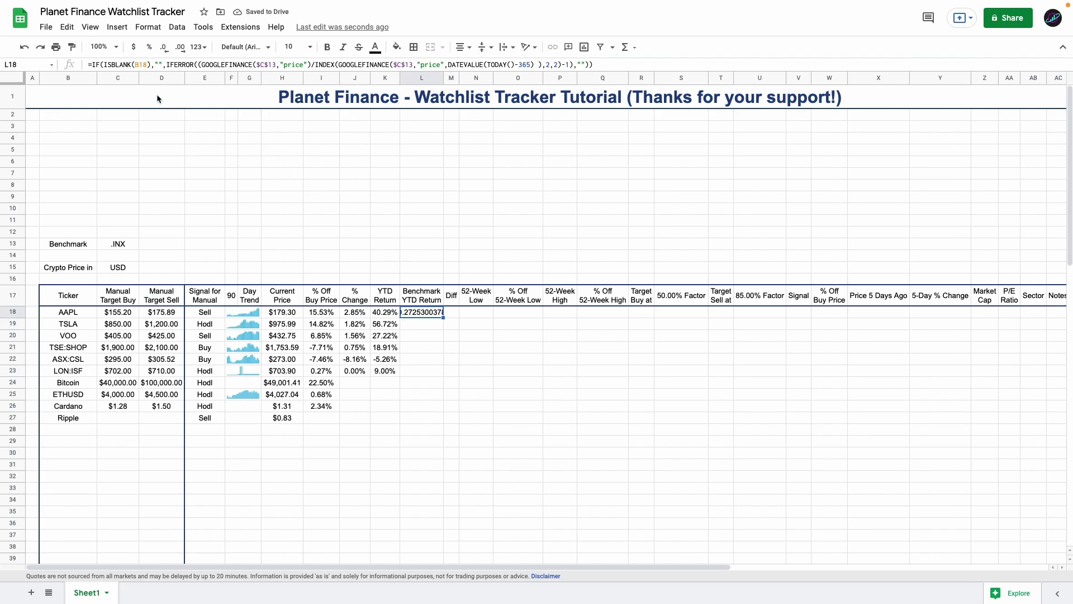
click(149, 47)
Check the tickers in B18:B20, the AAPL YTD Return cell and the benchmark symbol in C13.
click(87, 313)
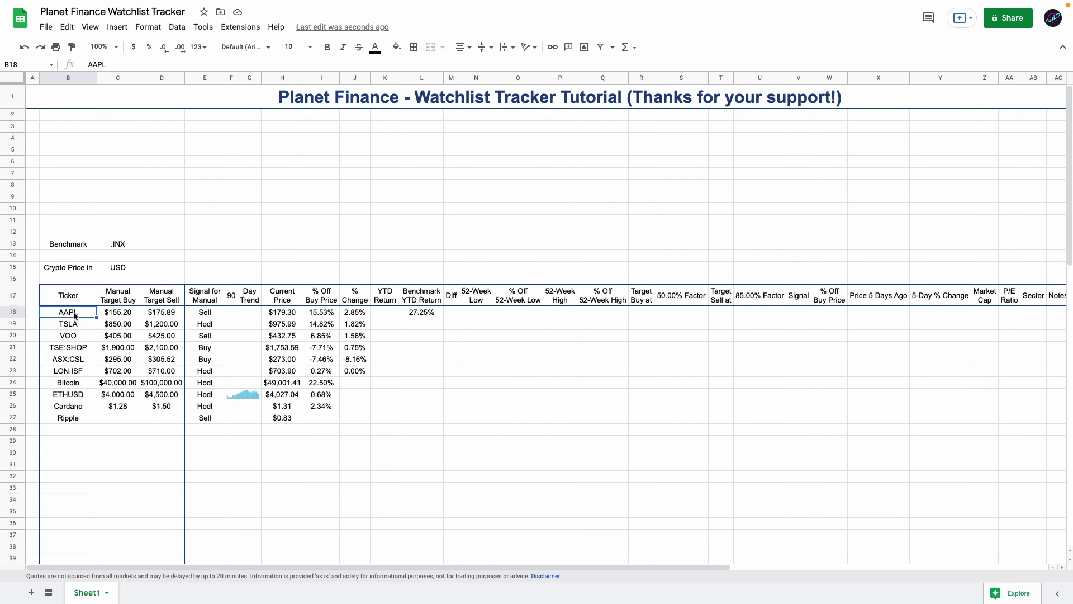
drag(75, 316, 81, 337)
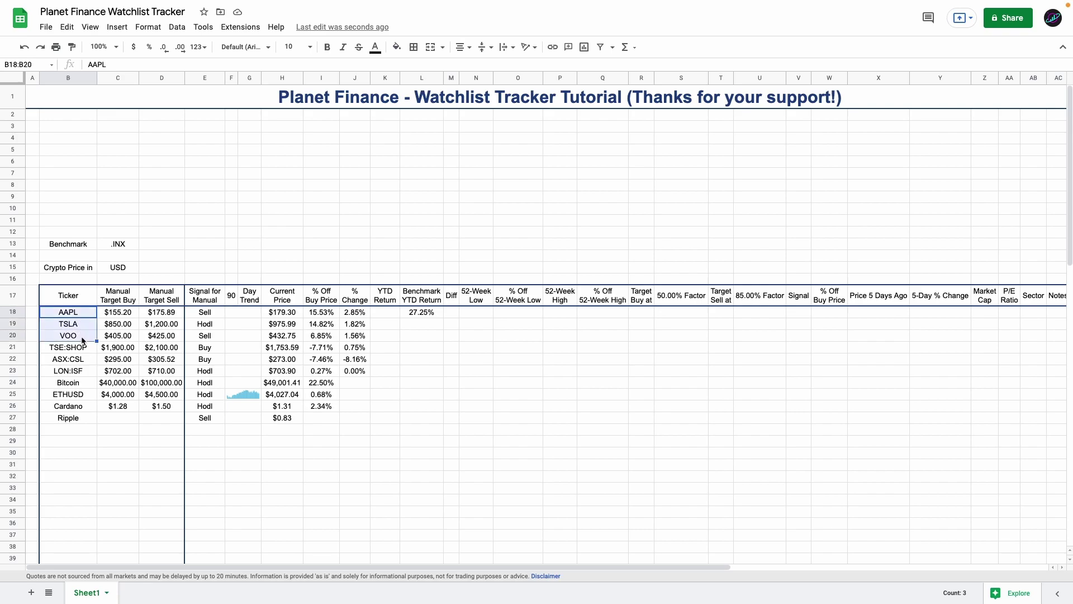
click(397, 316)
double_click(127, 244)
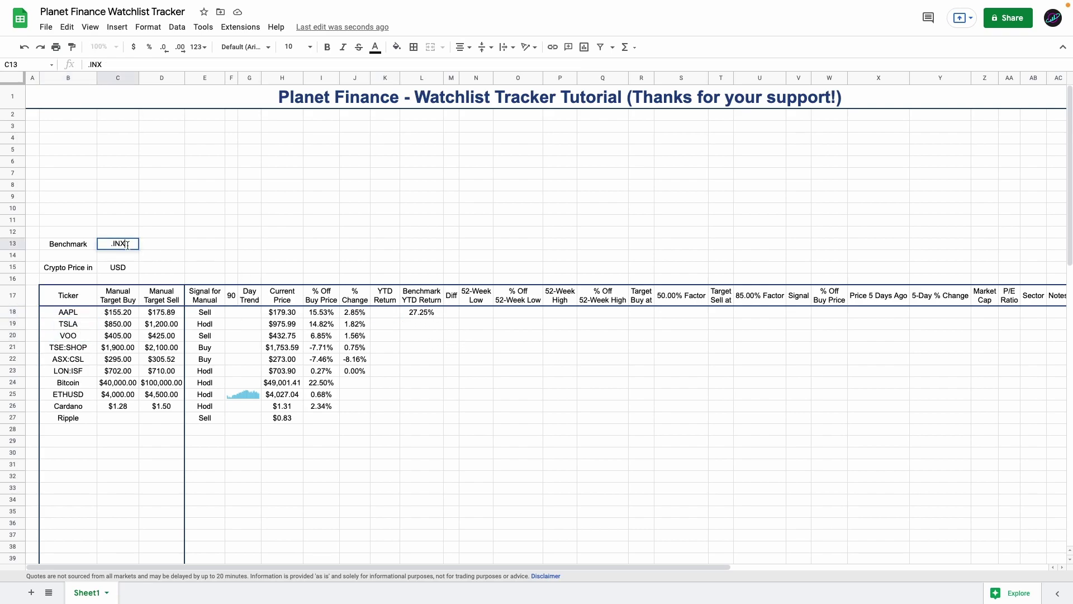
key(Return)
Try 30 days as the trend chart period in header cell F17.
click(232, 297)
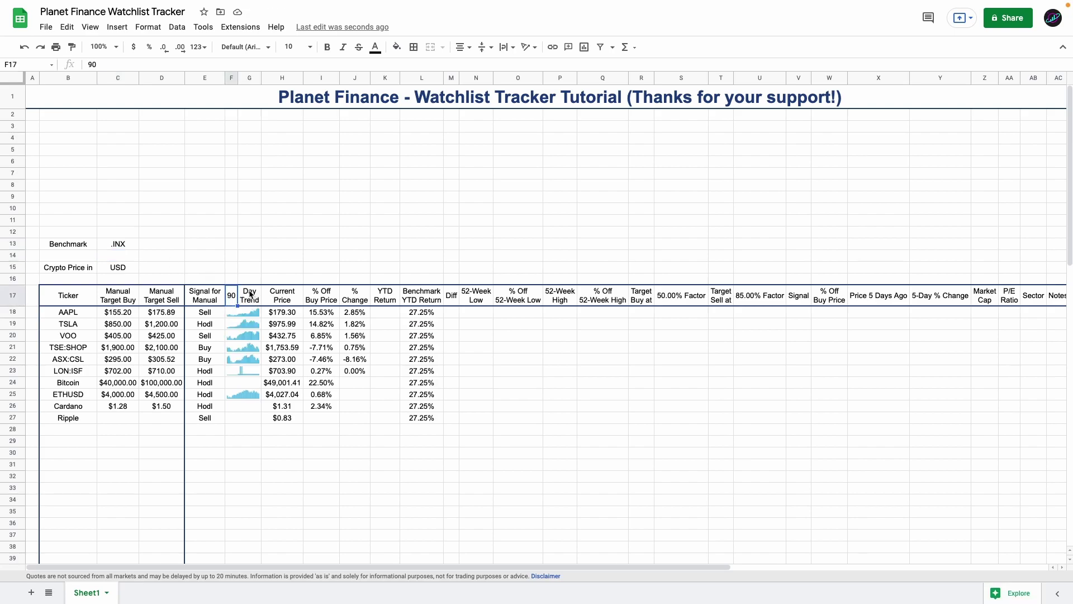
text(30)
key(Return)
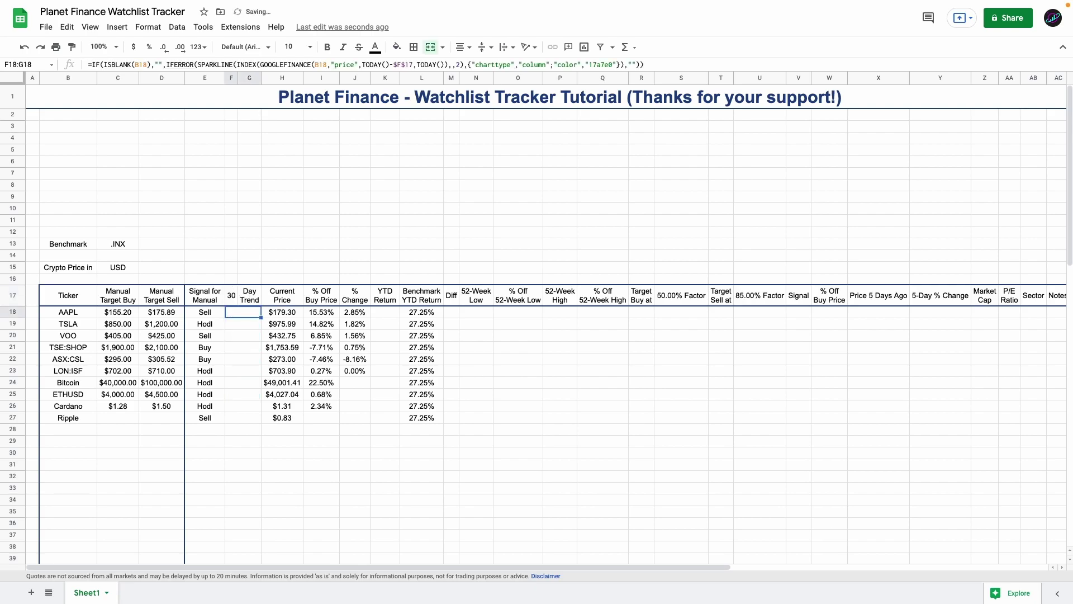
click(231, 297)
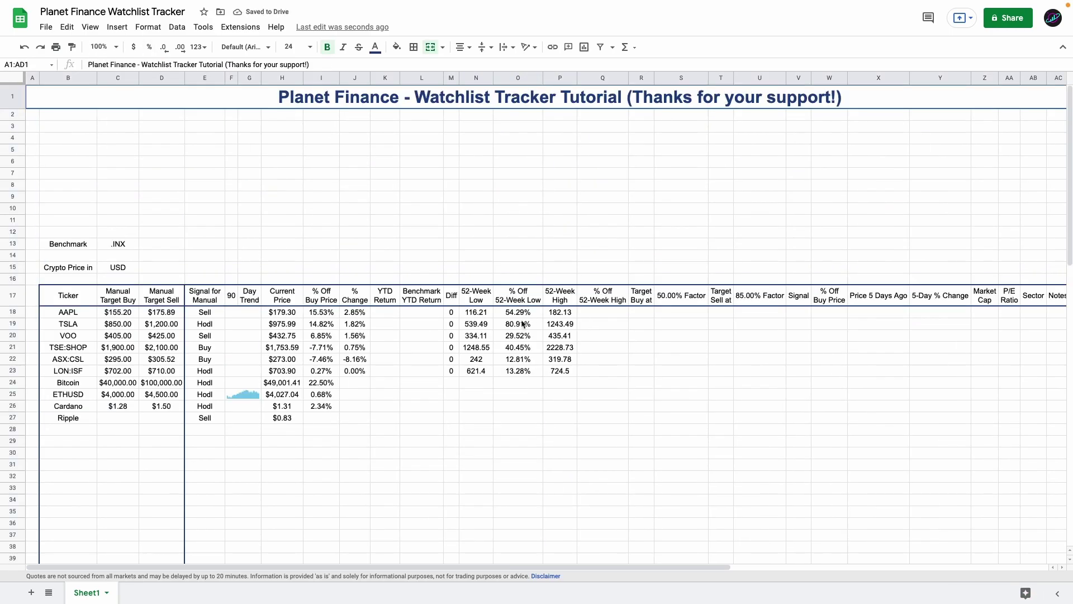
Merge the Target Buy cells R18:S18 and carry the merge down columns R and S row by row.
click(642, 312)
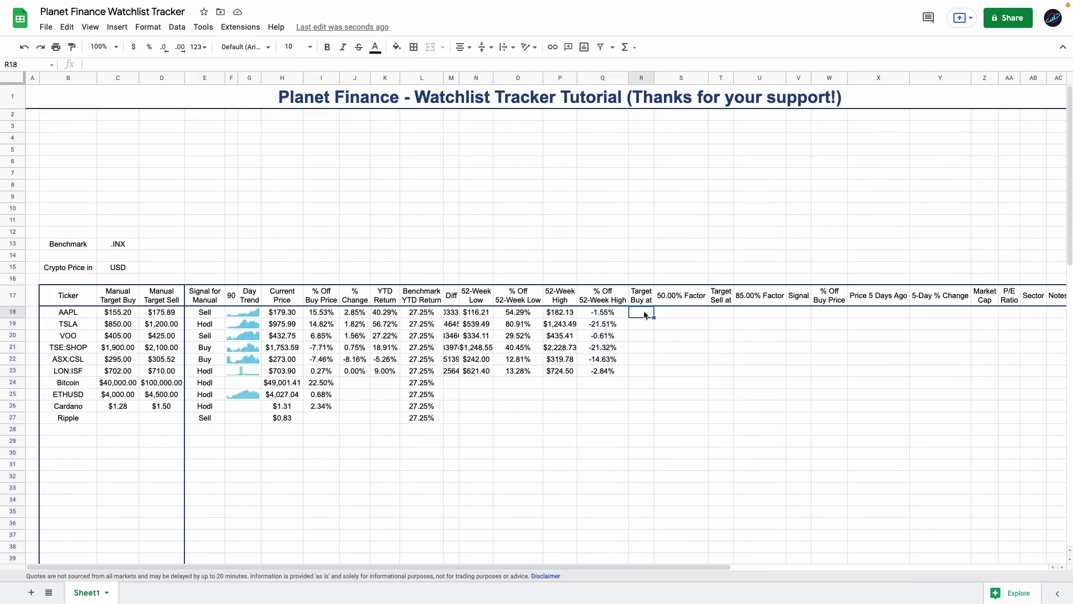
drag(656, 310, 712, 559)
click(430, 47)
scroll(718, 447, up, 13)
Merge the Target Sell cells T18:U18 and extend the same row-by-row merge through T18:U100.
drag(722, 311, 765, 311)
key(alt+o)
key(m)
key(m)
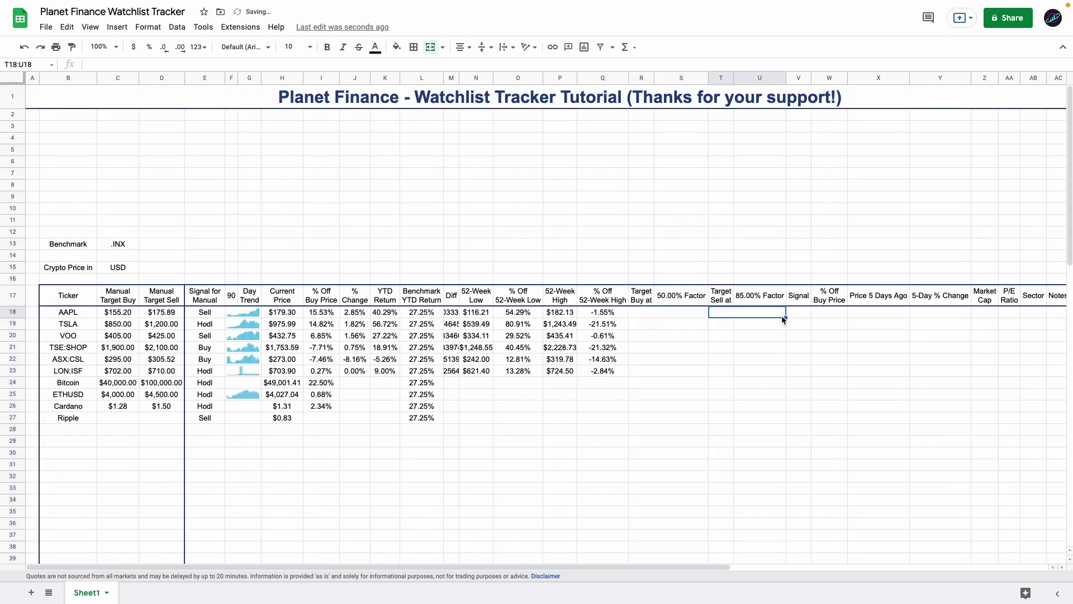
key(ctrl+shift+Down)
scroll(642, 317, up, 15)
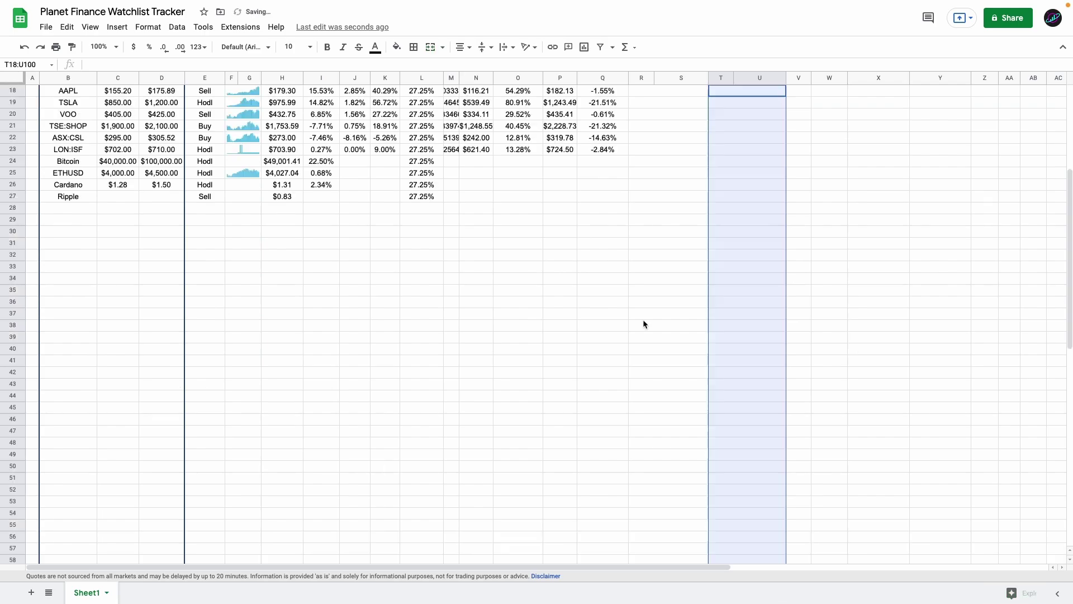
Enter 0.5 as the target buy factor in S17 and 0.85 as the target sell factor in U17.
click(667, 311)
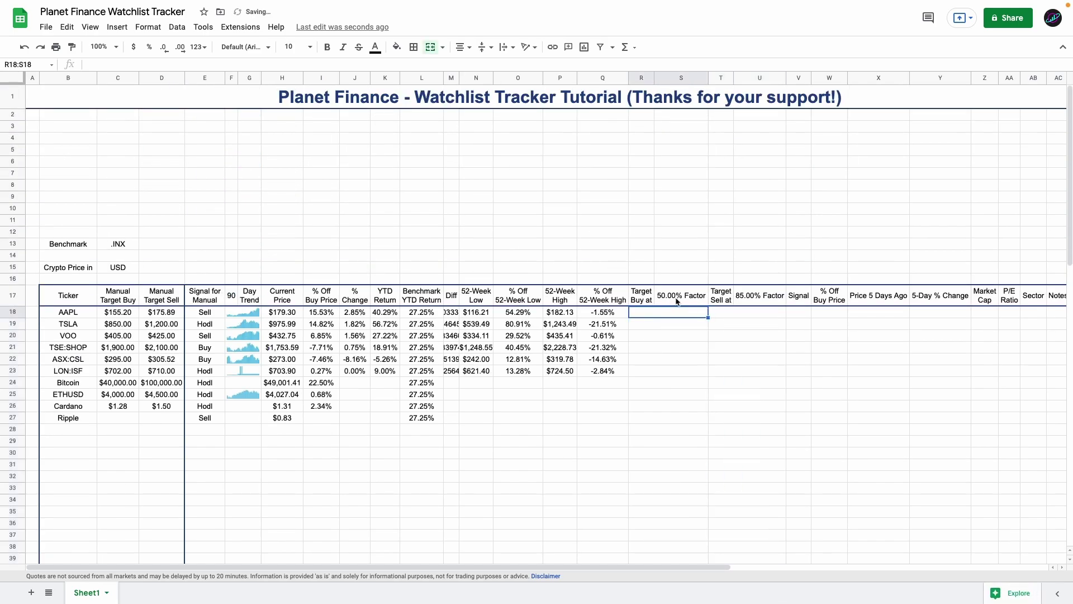
click(772, 297)
click(670, 300)
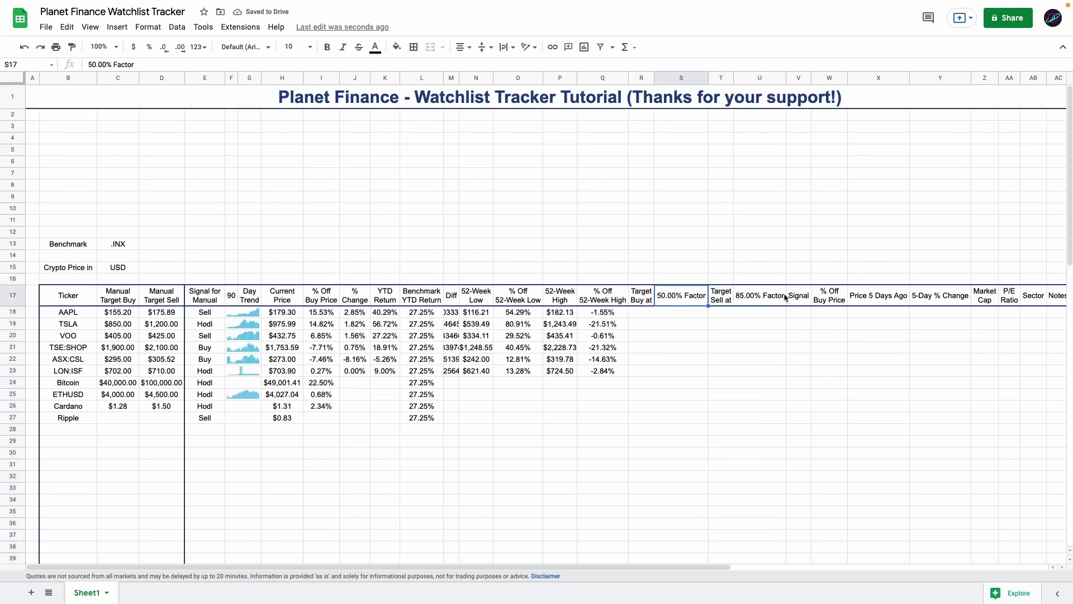
click(752, 303)
click(679, 303)
text(0.5)
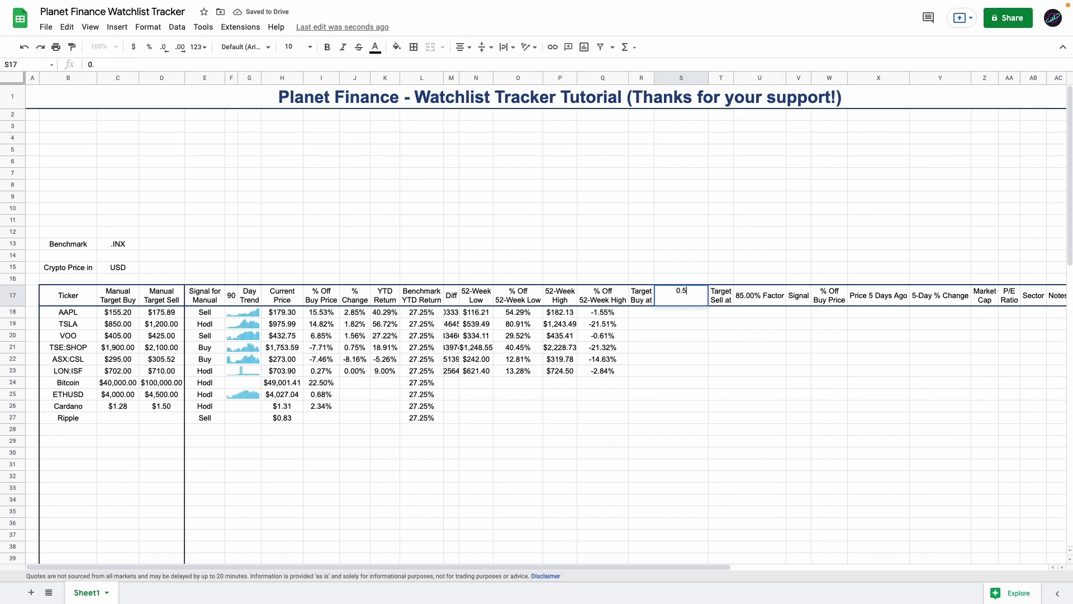
key(Tab)
key(Tab)
text(0.85)
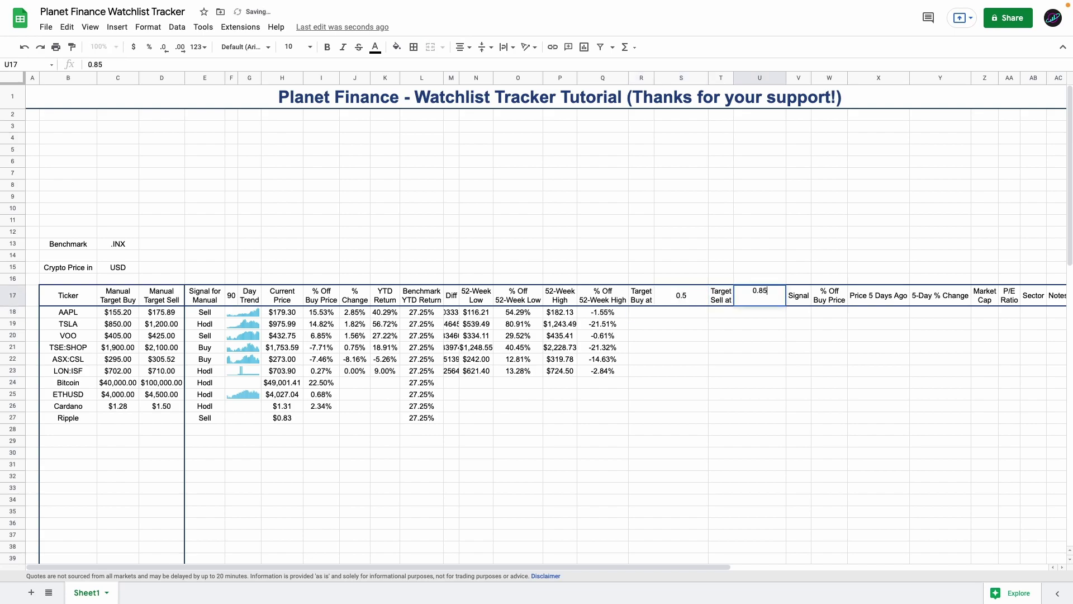
key(Return)
Apply the custom number format 0.00% "Factor" to the target buy factor in S17.
click(691, 299)
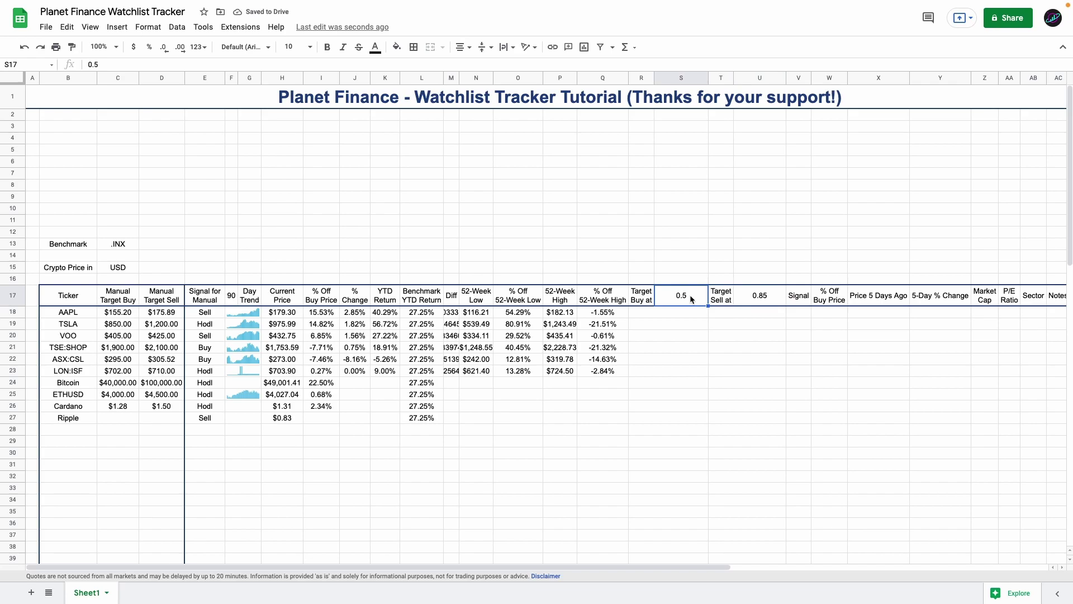
click(199, 47)
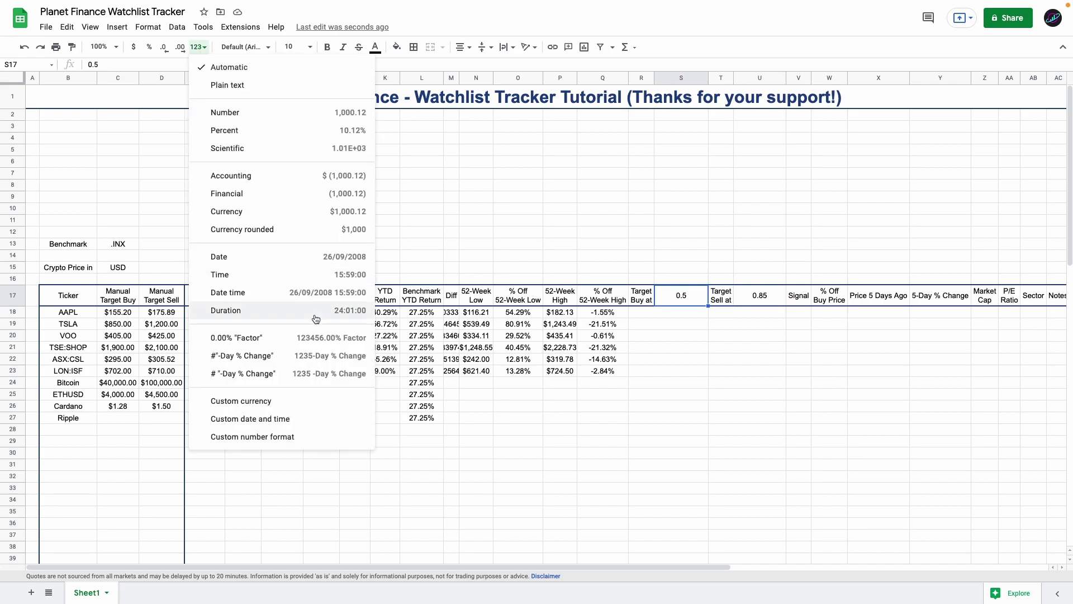
click(275, 437)
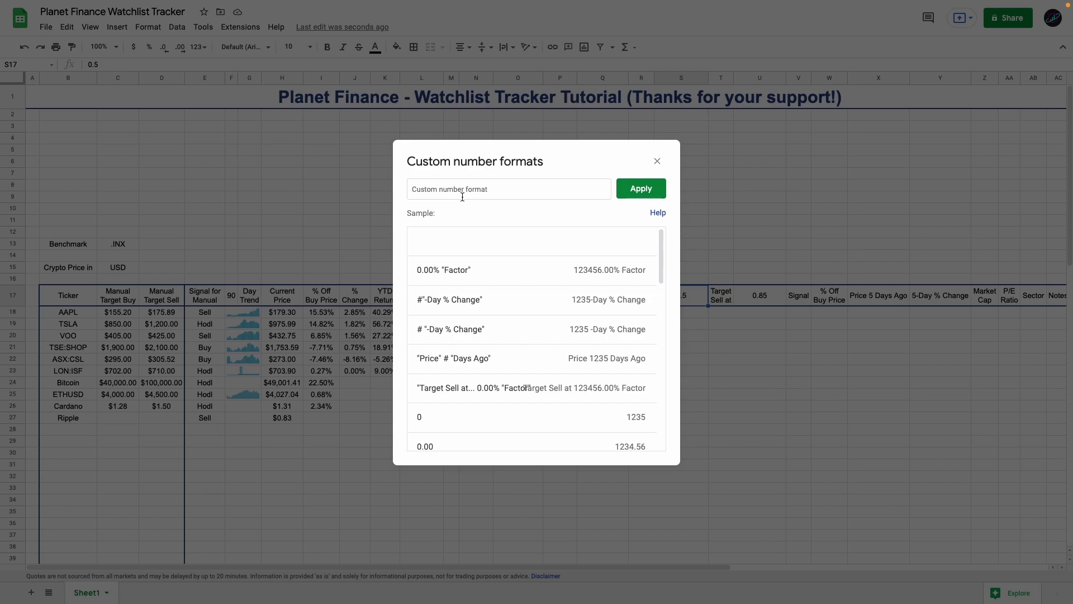
text(0.00% )
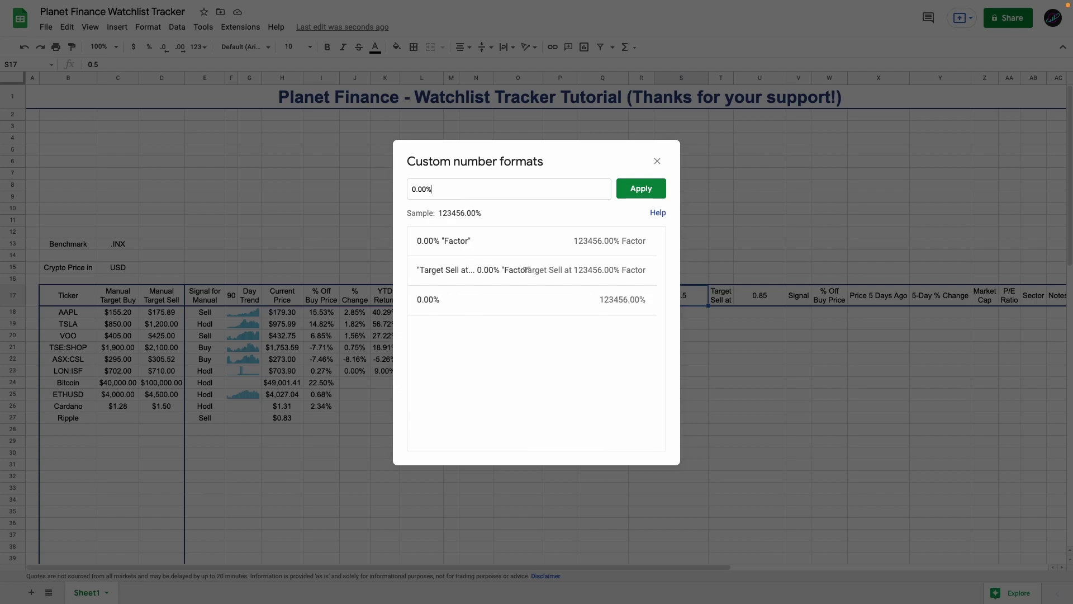
text(")
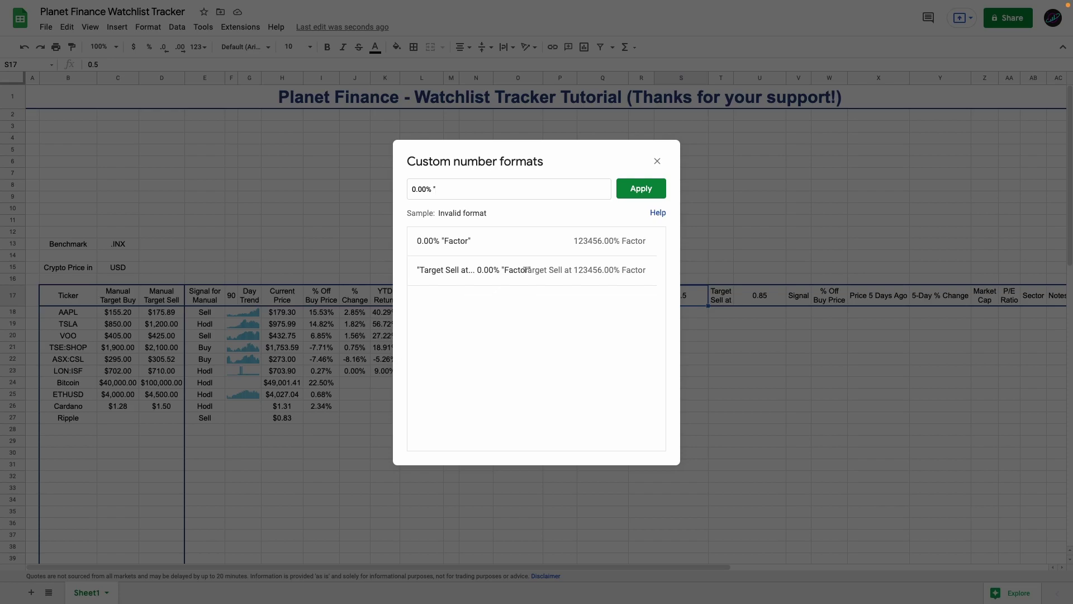
text(Factor")
click(629, 188)
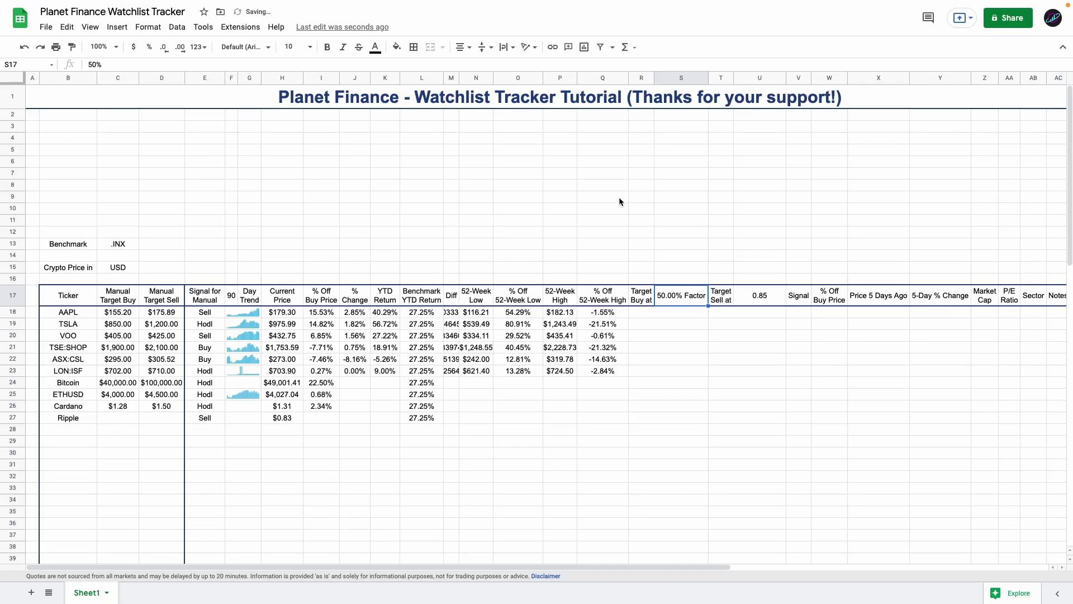
Try 55%, 60% and 80% as the target buy factor in S17.
text(55.%)
key(Return)
click(678, 298)
text(60)
key(Return)
key(Up)
text(55)
key(Return)
key(Up)
text(80%)
key(Return)
Apply the existing 0.00% "Factor" number format to the target sell factor in U17.
key(Up)
key(Right)
key(Right)
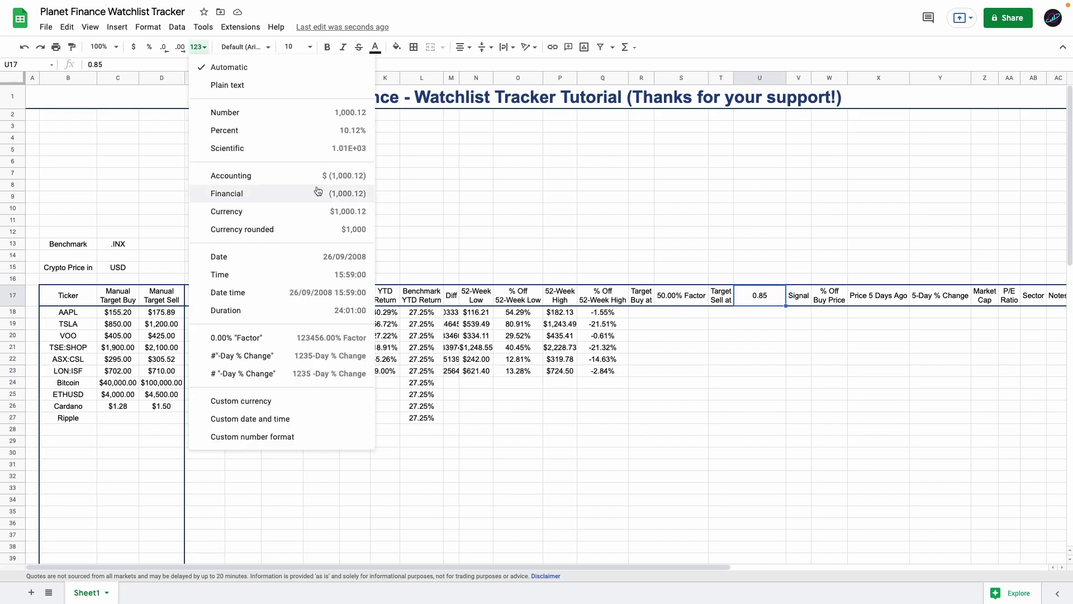
click(267, 340)
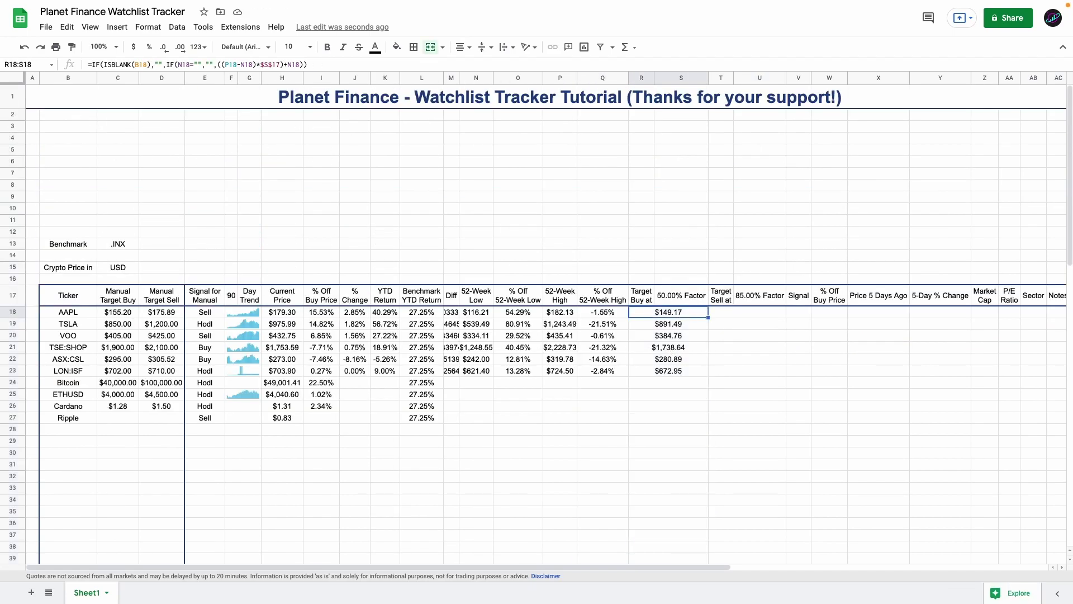
Fill the target buy and sell price columns, using =IF(ISBLANK(B18),"",IF(N18="","",((P18-N18)*$U$17)+N18)) for the sell price from T18.
key(Return)
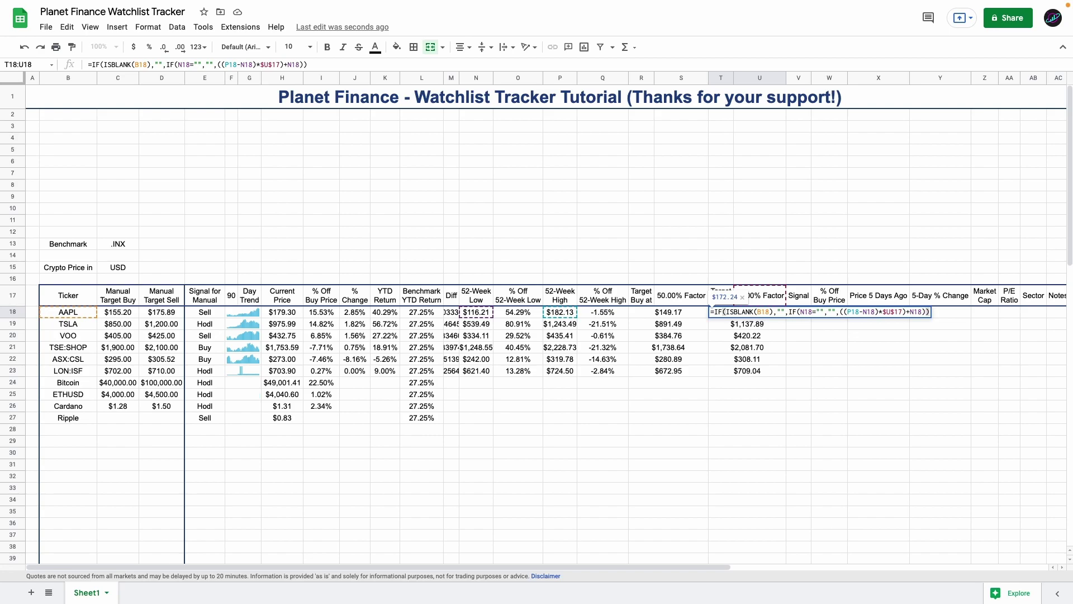
key(Escape)
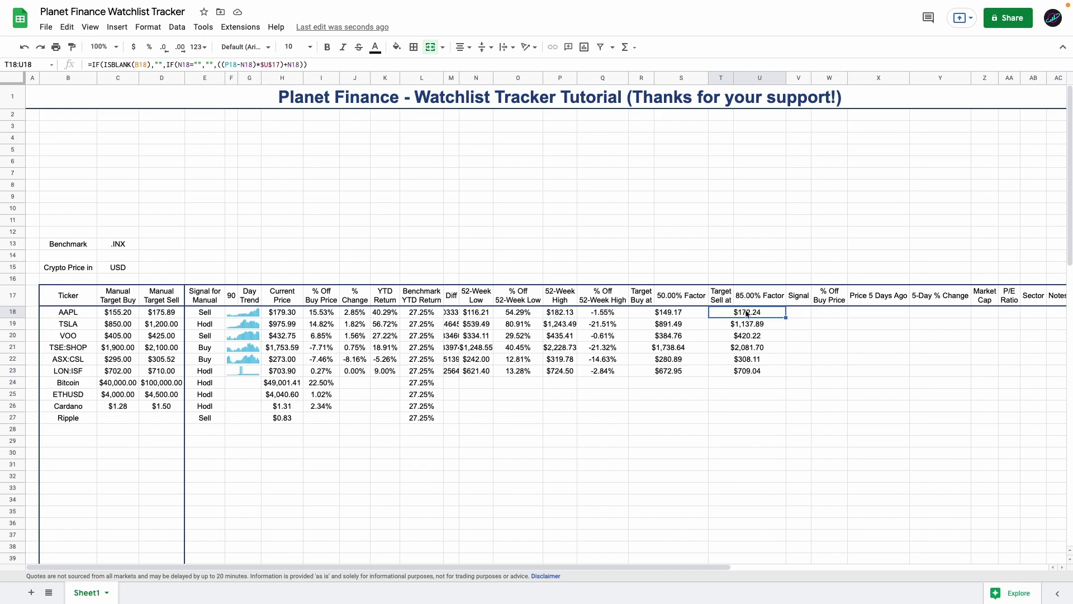
Try 40% as the target buy factor in S17.
click(677, 302)
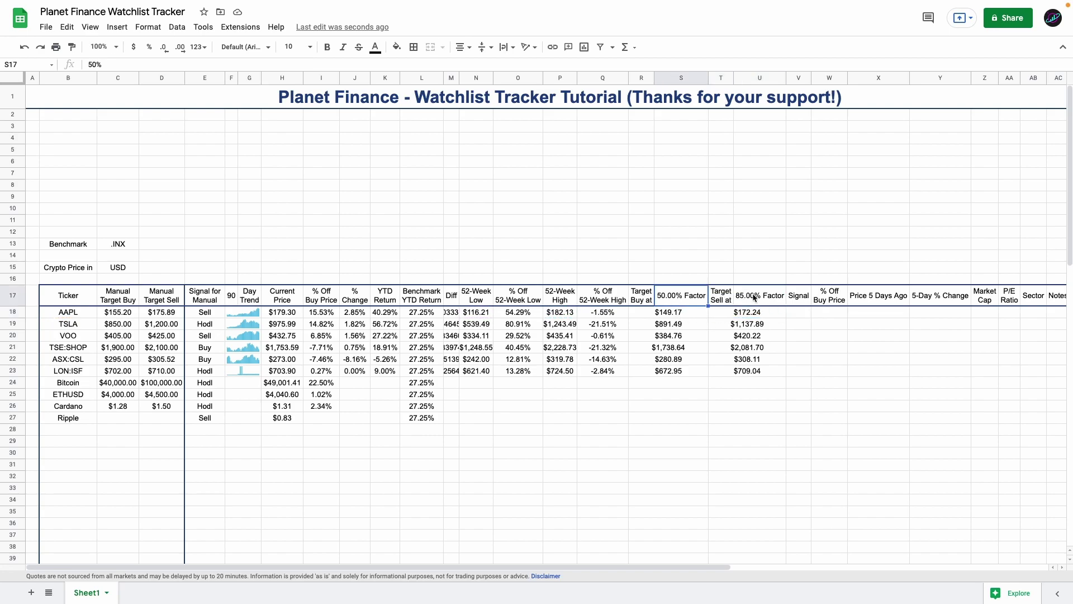
text(40%)
key(Return)
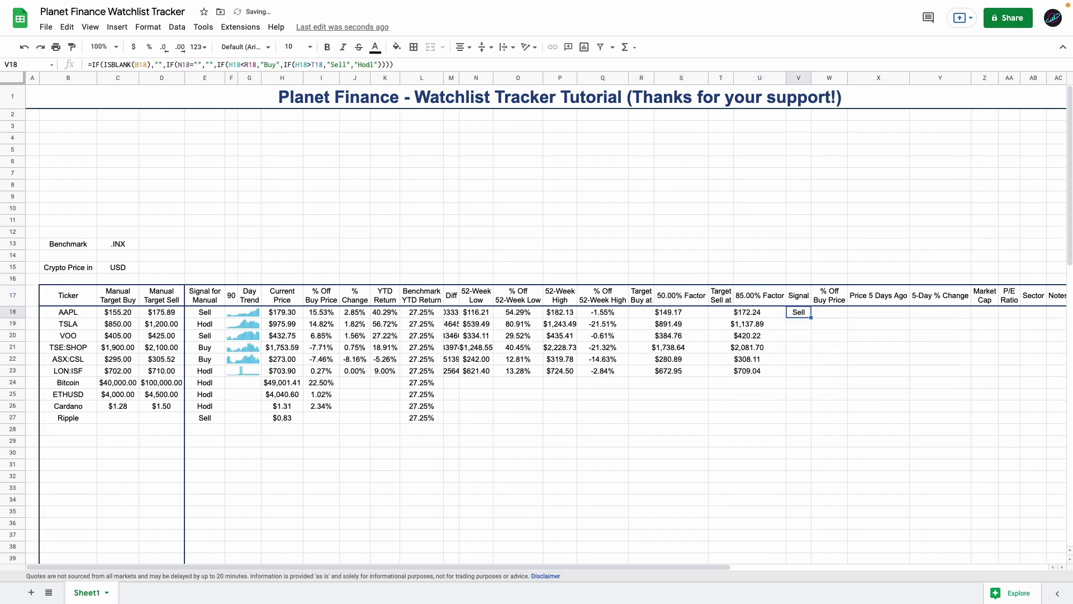
Fill the Signal column with =IF(ISBLANK(B18),"",IF(N18="","",IF(H18<R18,"Buy",IF(H18>T18,"Sell","Hodl")))) and fill the adjacent % Off Buy Price column.
double_click(796, 314)
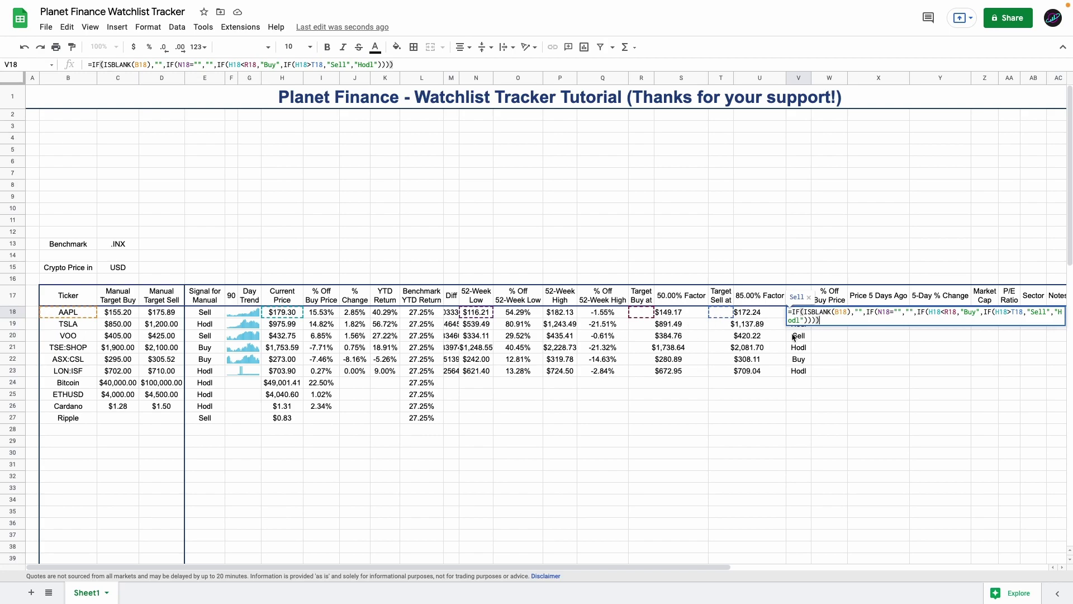
key(Return)
key(Left)
key(super+Down)
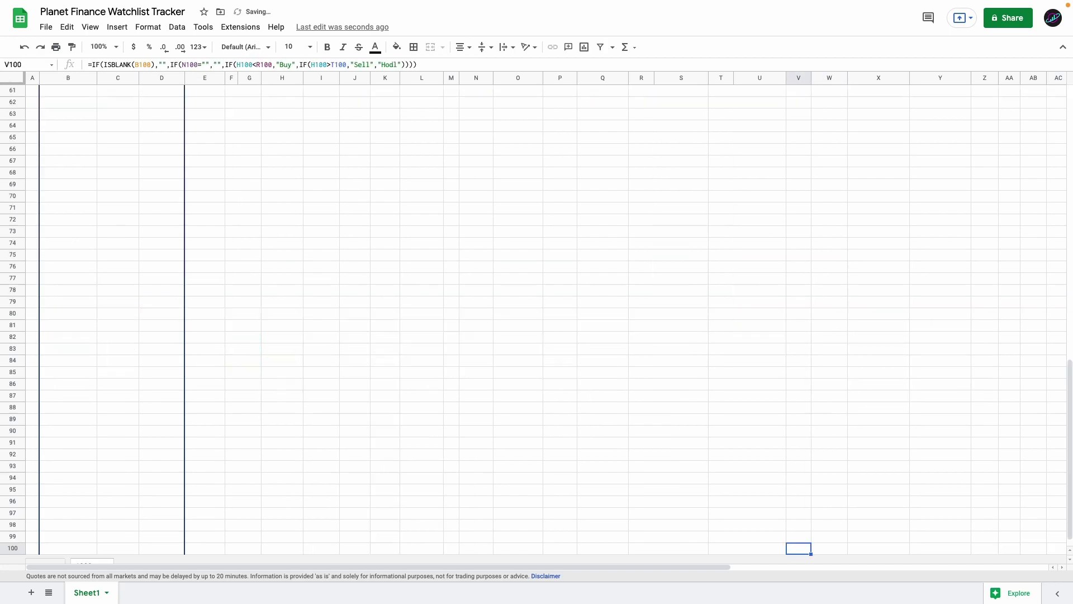
key(Right)
key(super+shift+Up)
key(super+d)
Replace the header texts in X17 and Y17 with the number 5.
click(894, 300)
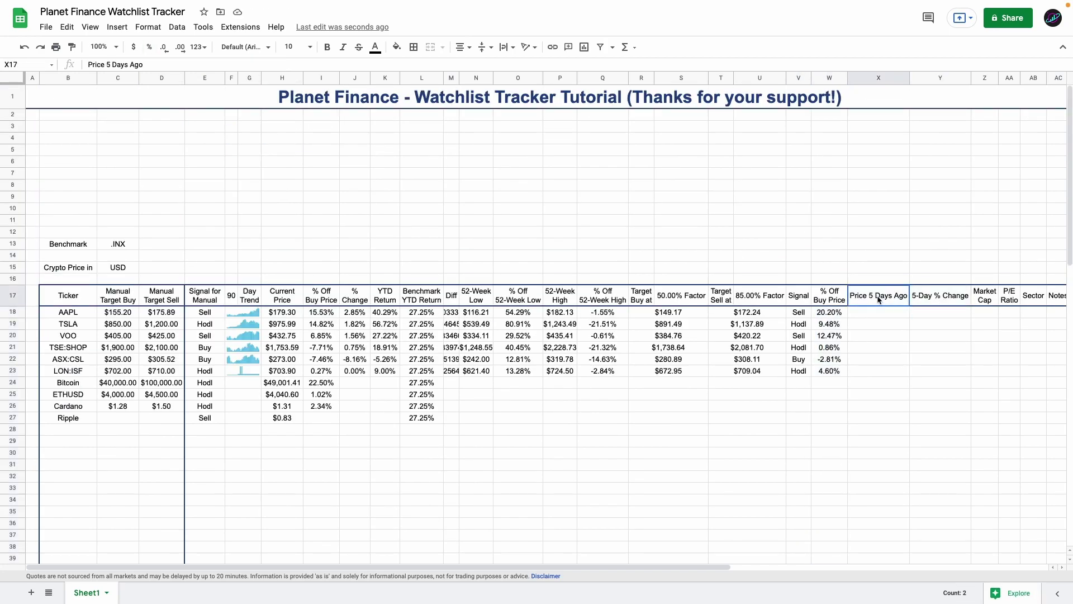
click(682, 299)
click(730, 302)
click(771, 300)
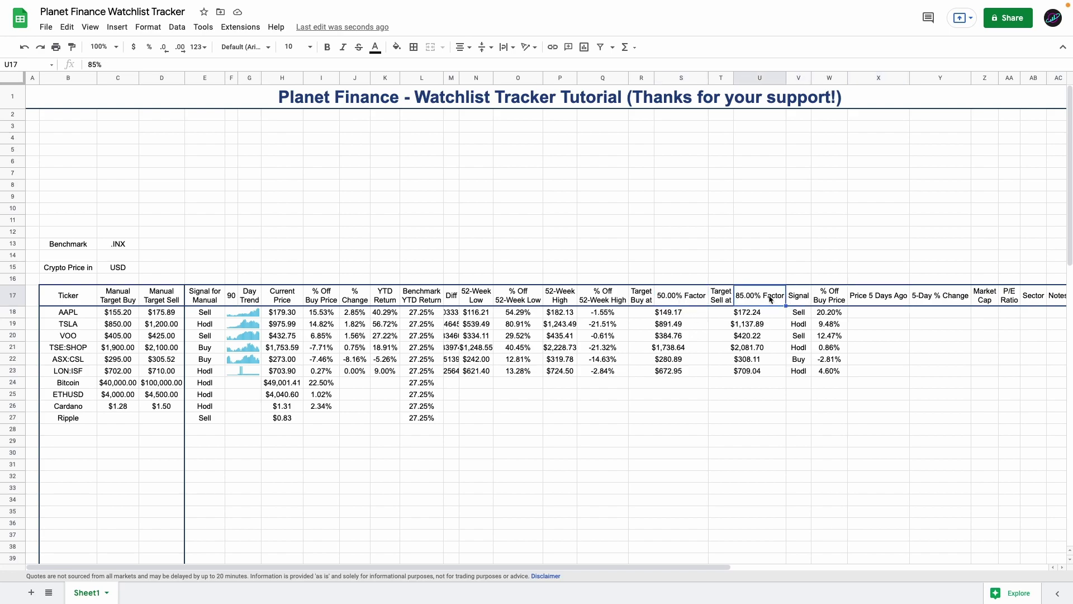
click(874, 303)
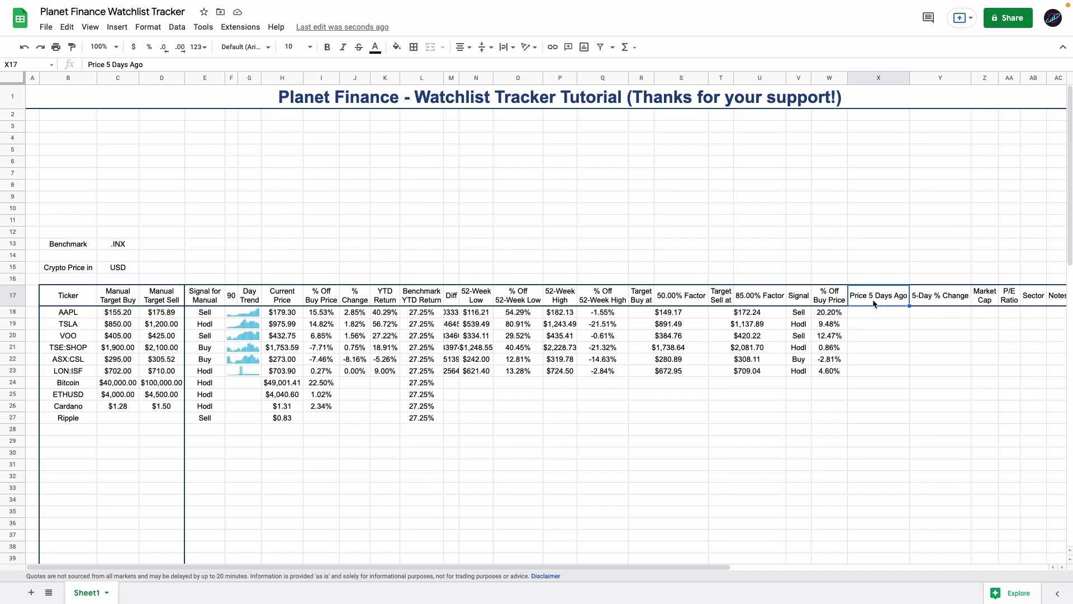
text(5)
key(Right)
text(5)
key(Return)
key(Up)
key(Left)
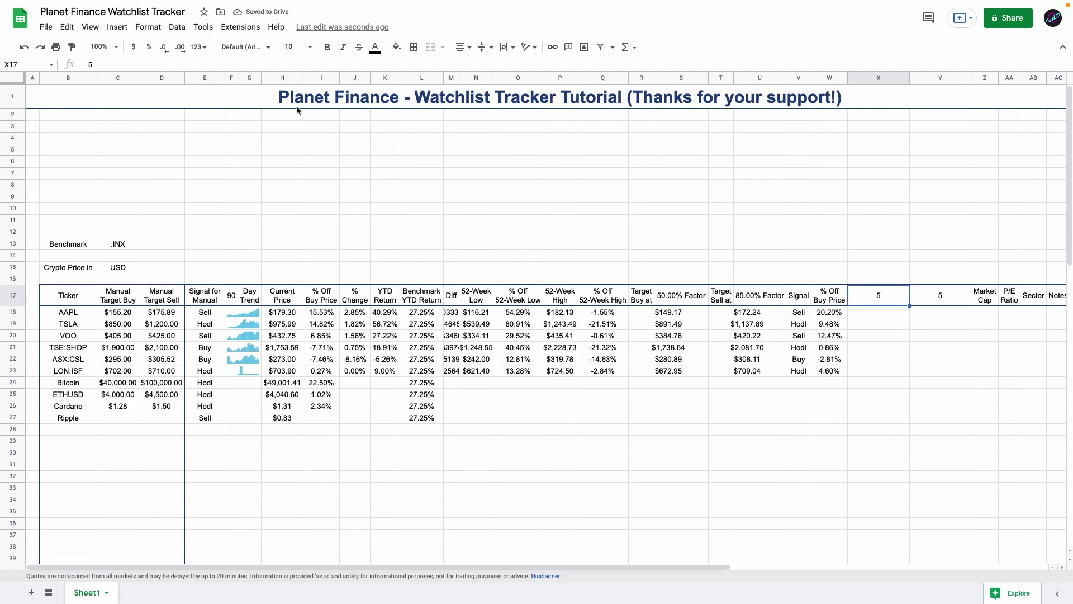
Apply the custom number format "Price" # "Days Ago" to X17.
click(200, 48)
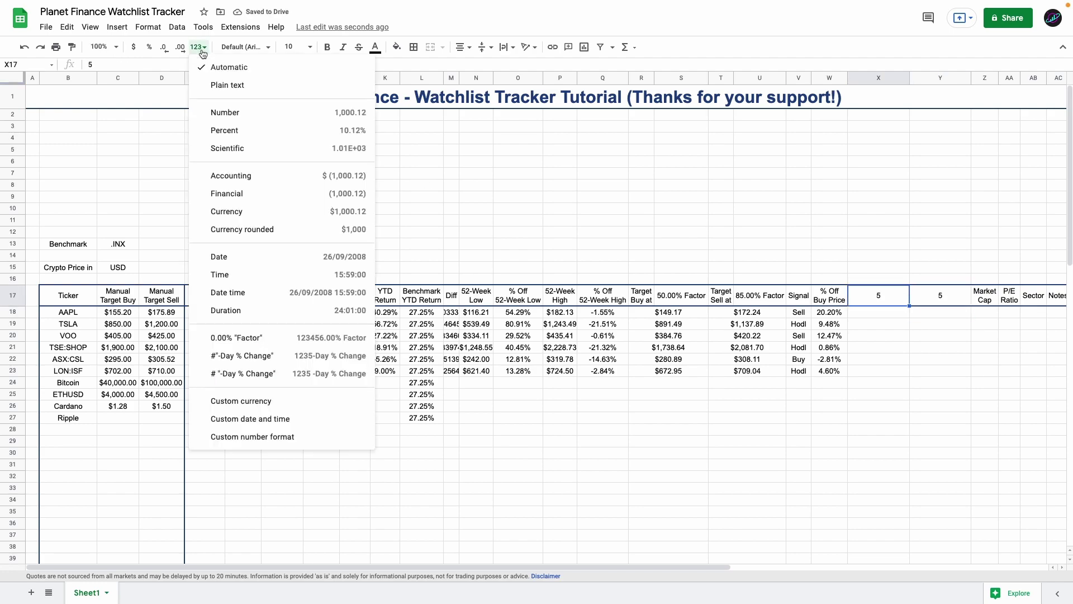
click(256, 436)
click(438, 188)
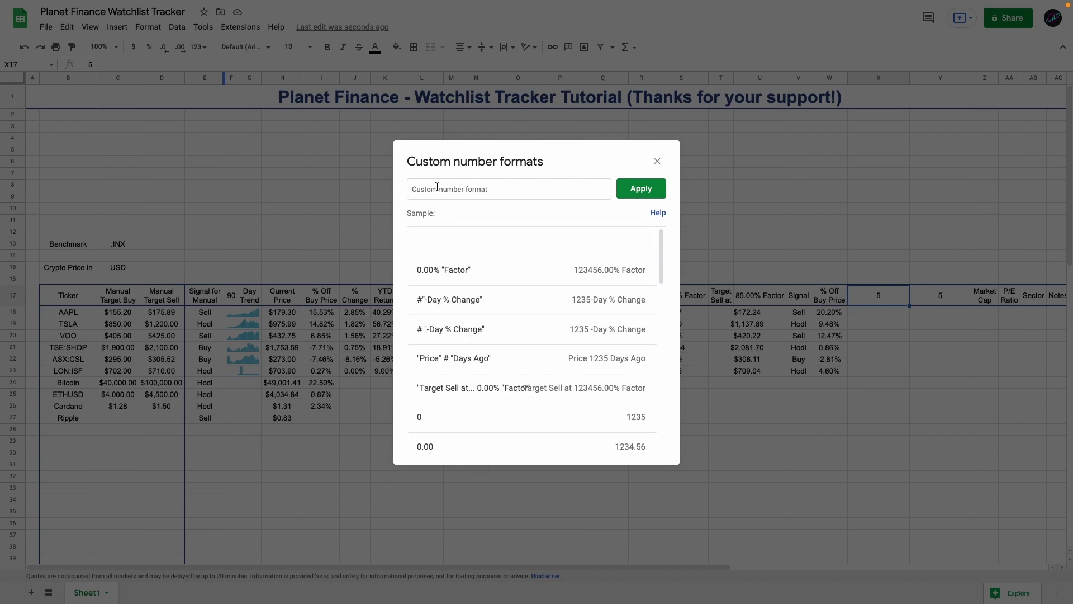
text(#)
key(BackSpace)
text("Price" # "Days Ago")
key(Return)
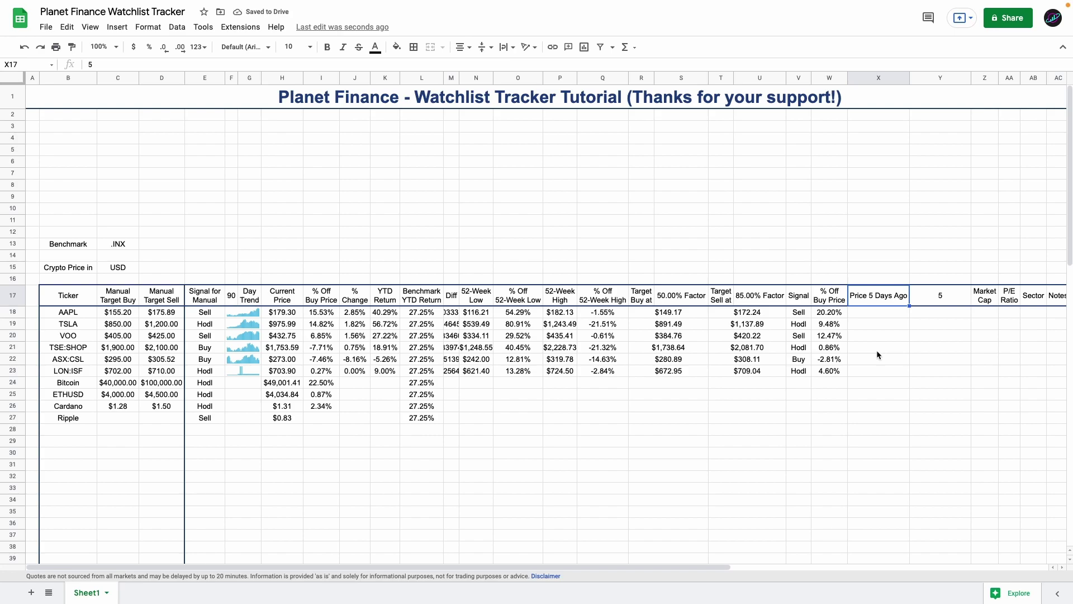
Test the formatted header in X17 with 10 days and set it back to 5.
text(10)
key(Return)
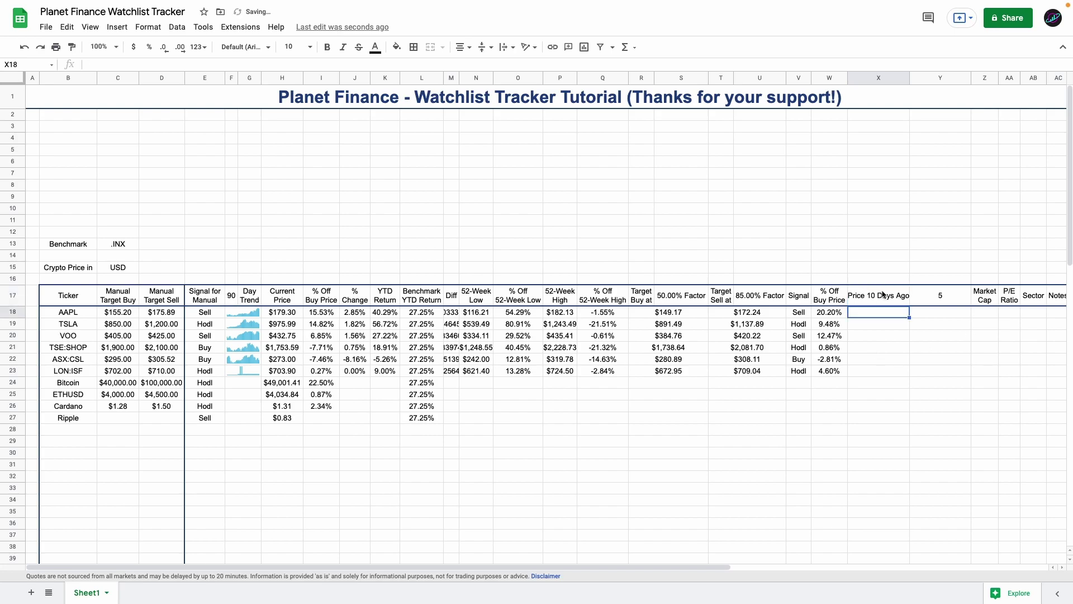
click(883, 293)
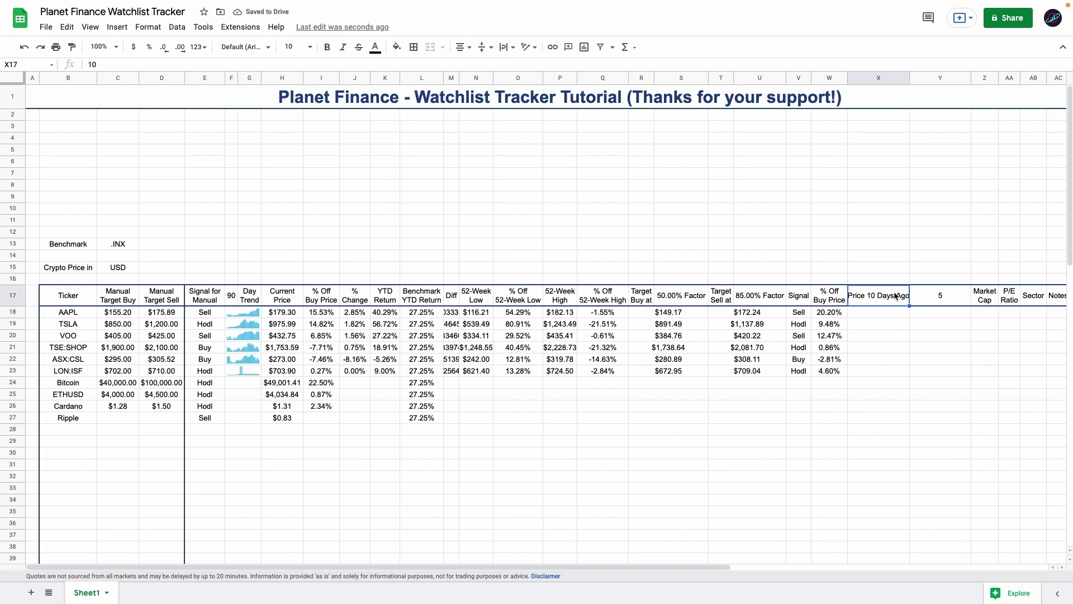
text(5)
Apply the custom number format #"-Day % Change" to Y17.
click(945, 296)
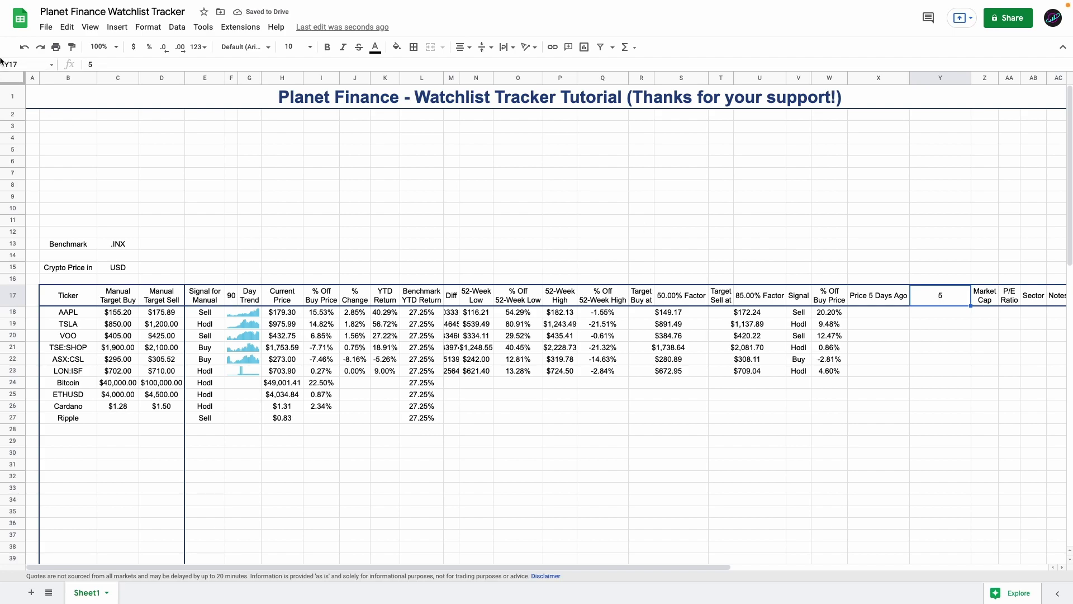
click(199, 47)
click(232, 442)
click(472, 185)
text(#"-Day % Change")
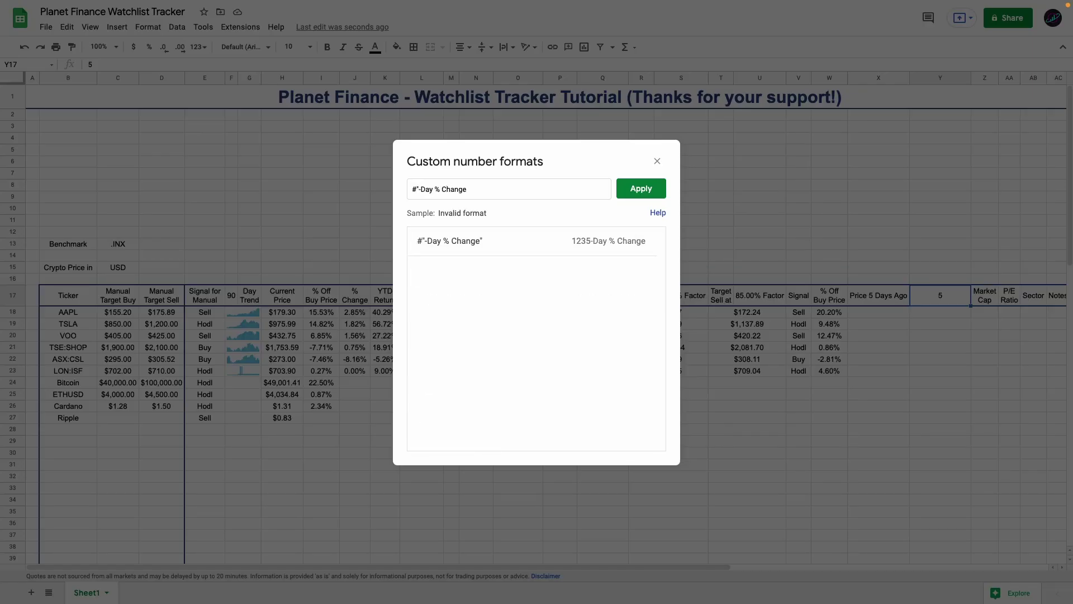
click(643, 191)
Fill the Price 5 Days Ago and 5-Day % Change formulas down their columns from row 18.
key(Down)
key(Left)
key(Left)
key(super+Down)
key(Right)
key(super+shift+Up)
key(super+d)
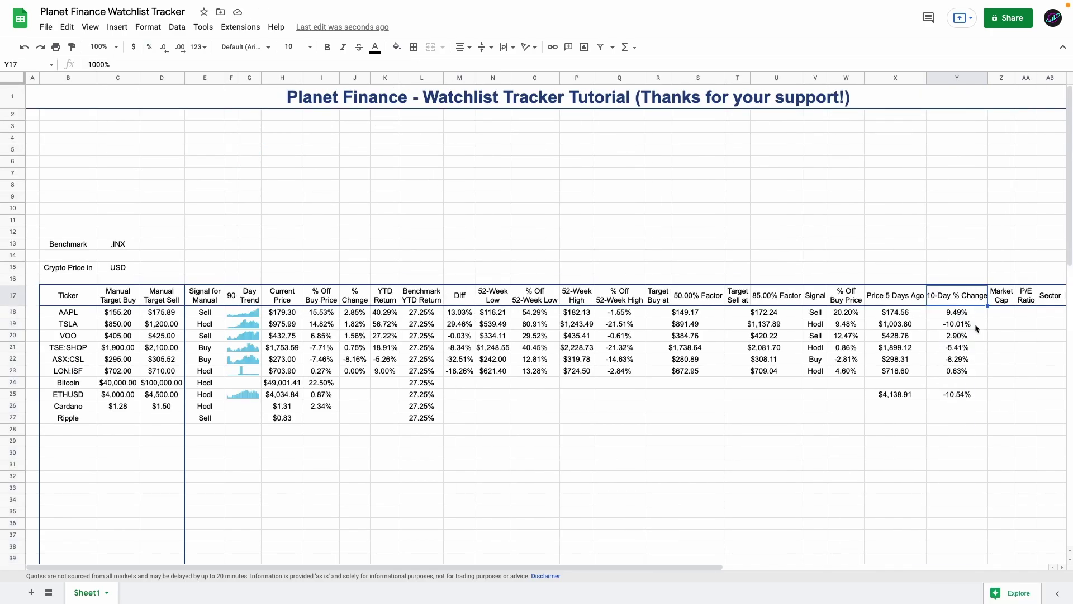
Set the day count in Y17 to 500% so the header reads 5-Day % Change.
text(500)
key(Return)
key(Up)
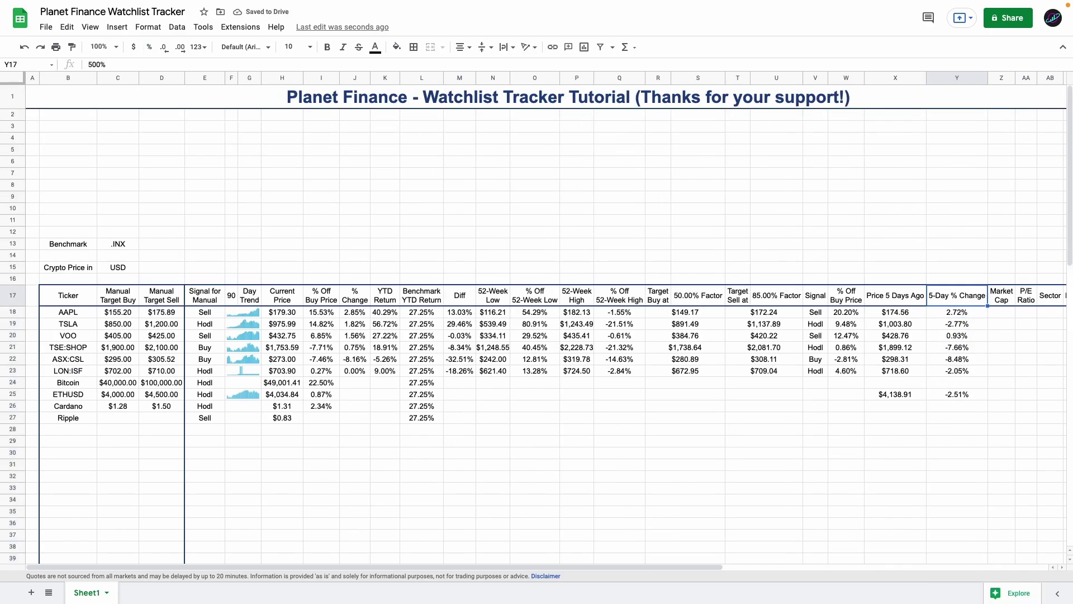
key(Left)
key(Right)
Enter the Market Cap formula in Z18, using GOOGLEFINANCE in billions with a CoinMarketCap IMPORTXML fallback through $AG$4, and fill it down to row 100.
click(1000, 312)
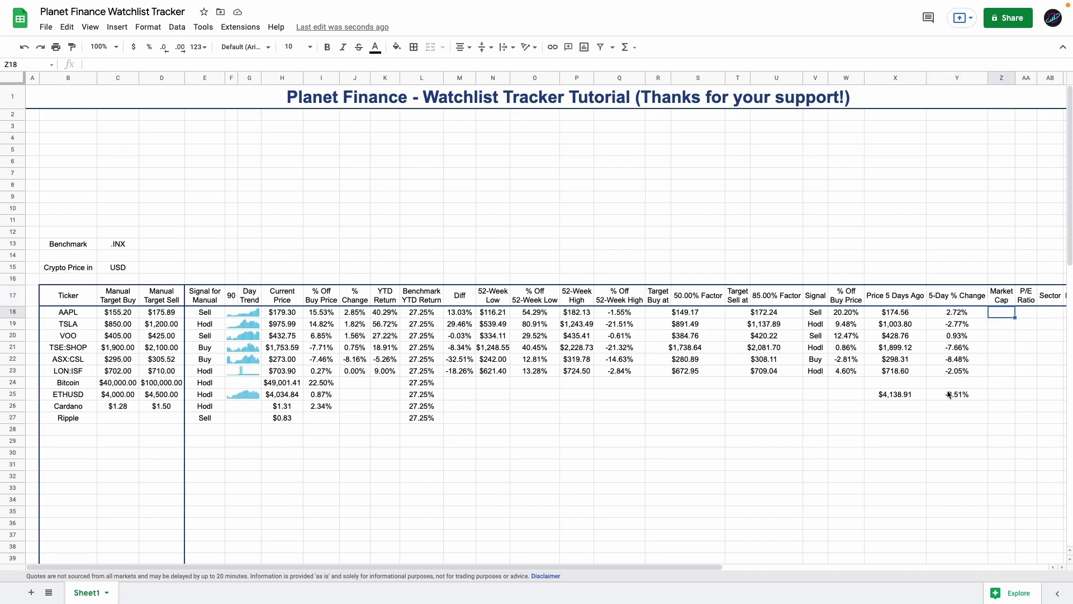
scroll(735, 552, right, 5)
double_click(664, 312)
key(ctrl+v)
key(Return)
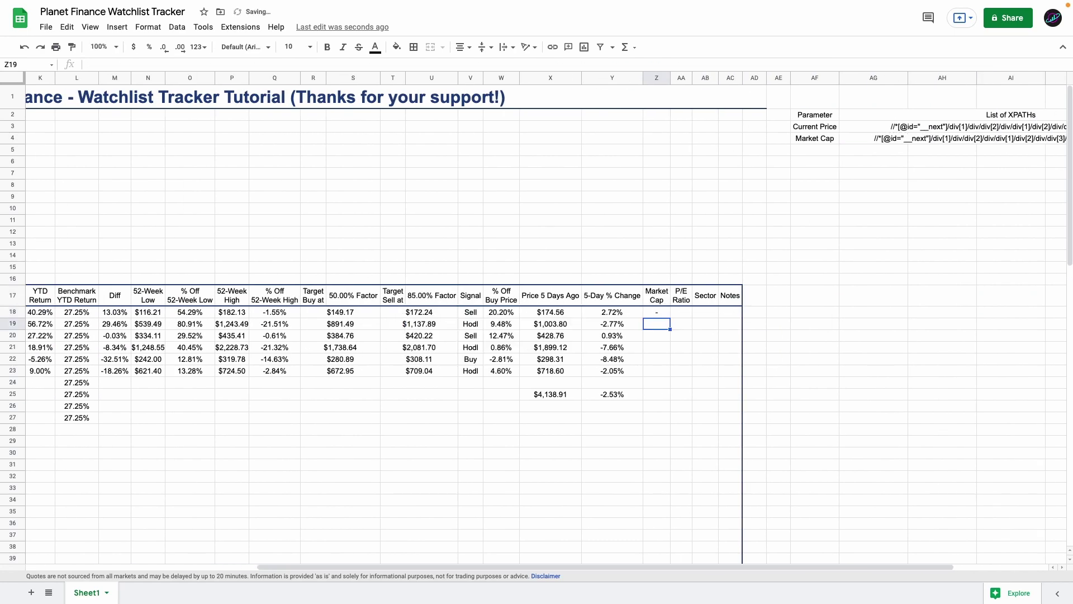
key(Up)
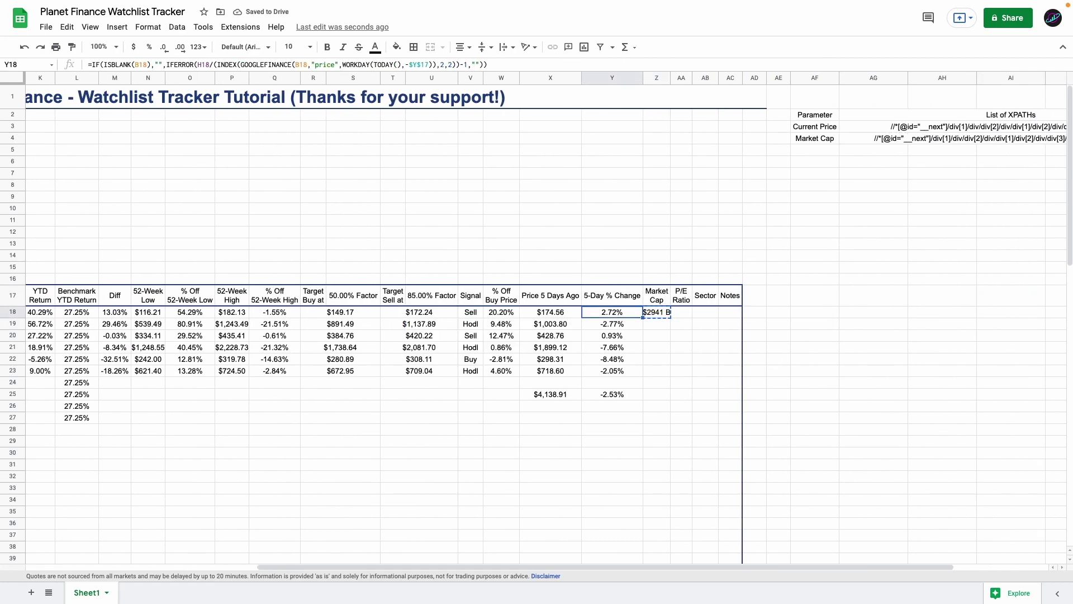
key(ctrl+Down)
key(ctrl+shift+Up)
key(ctrl+d)
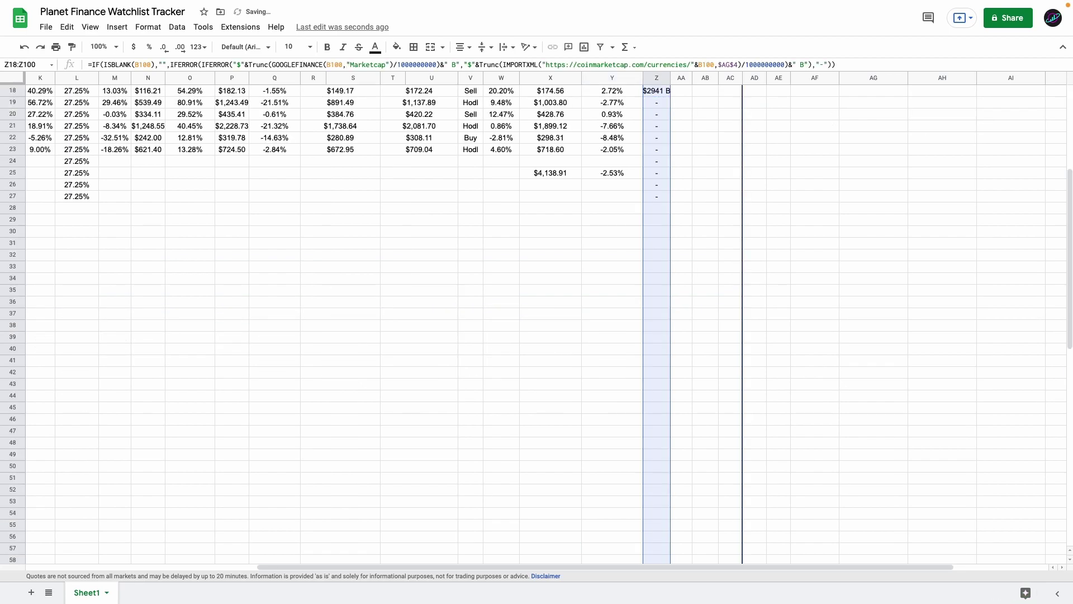
Auto-fit the Market Cap column's width and fill the P/E Ratio column for all tickers.
click(658, 315)
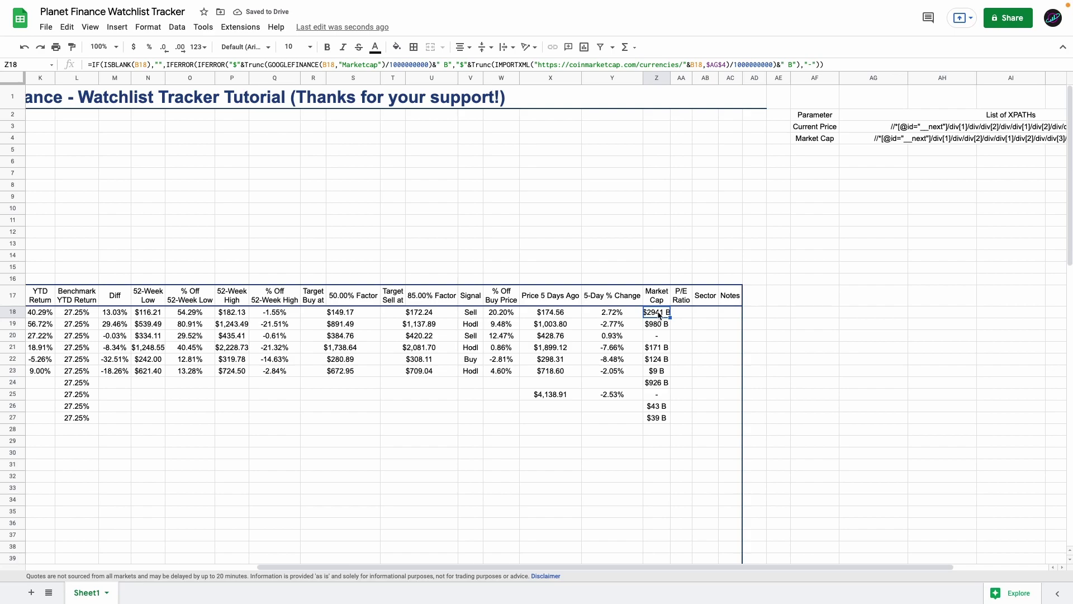
double_click(671, 79)
double_click(659, 313)
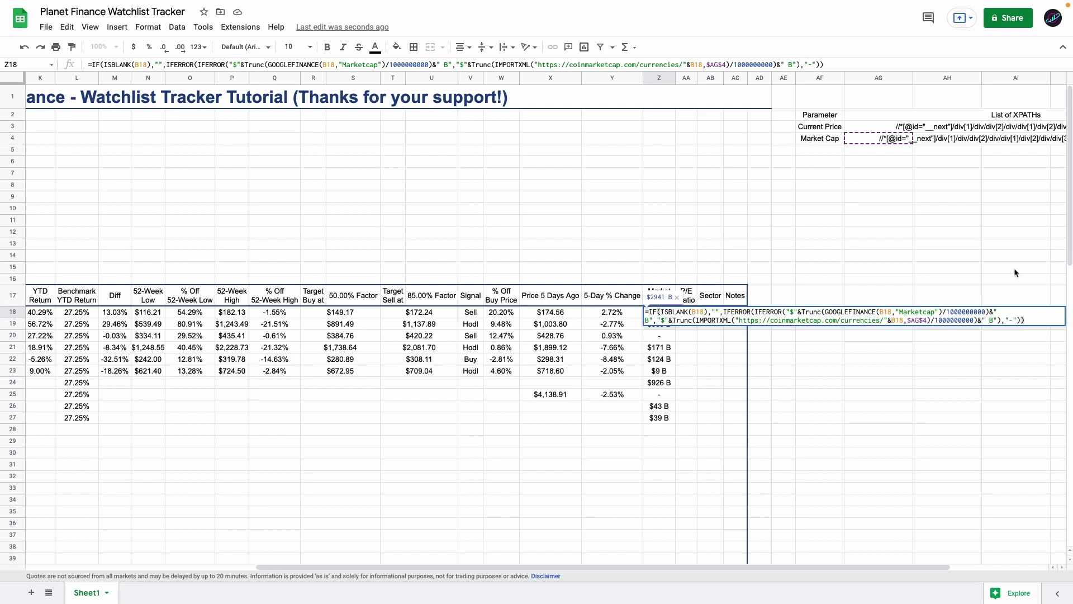
drag(898, 311, 939, 311)
click(904, 311)
key(Return)
key(Return)
key(super+Down)
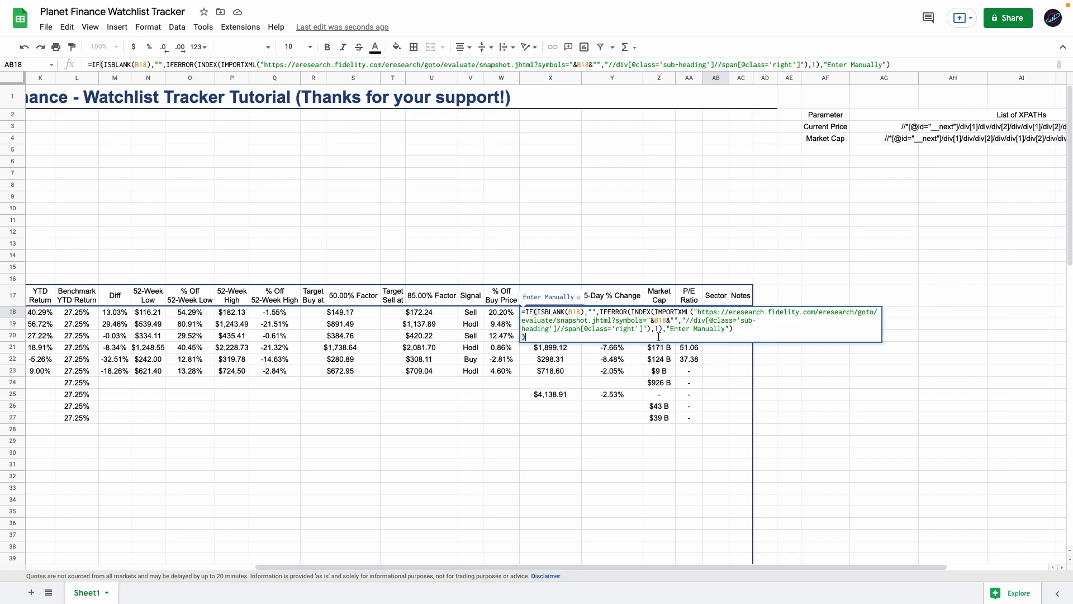
Enter the Sector formula in AB18, importing from Fidelity's snapshot page with "Enter Manually" as fallback, and fill it down to row 100.
drag(593, 567, 239, 548)
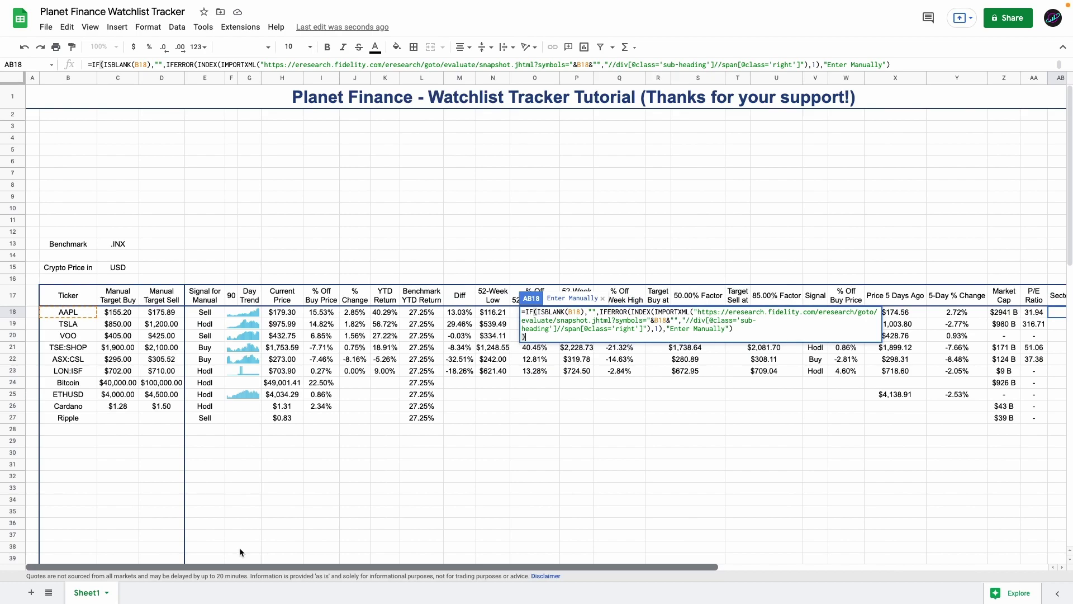
drag(239, 548, 649, 532)
key(Return)
key(Up)
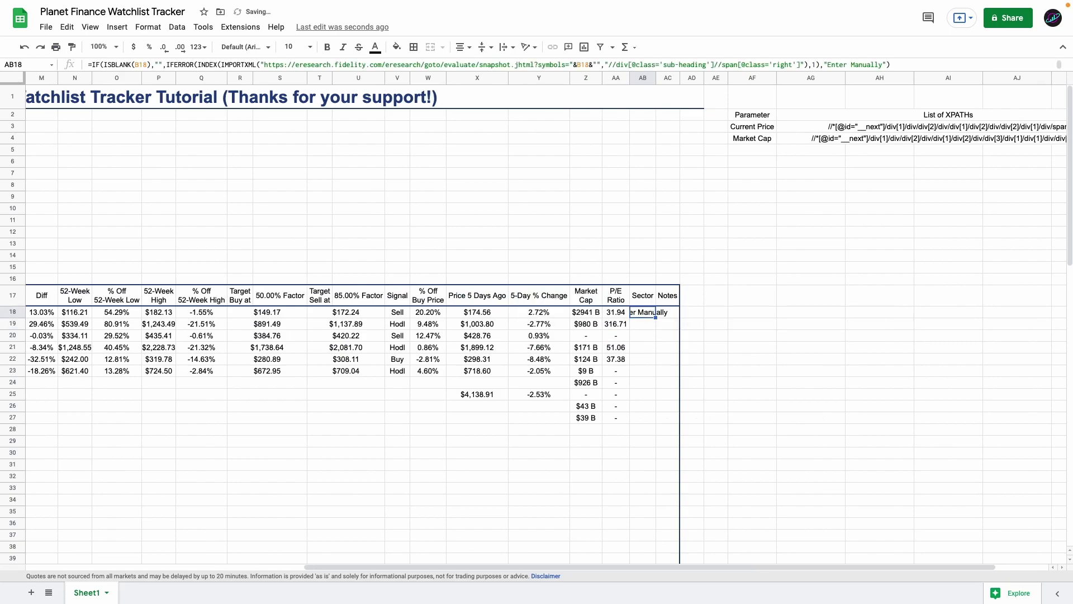
key(ctrl+shift+Down)
key(ctrl+d)
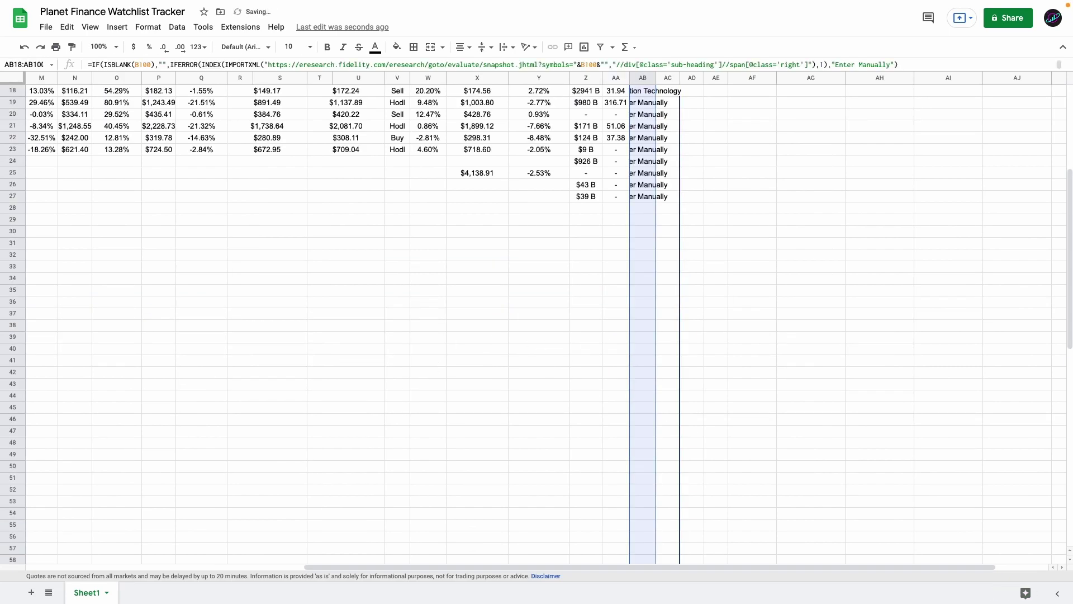
Wrap the text of the Sector cells AB18:AB100 and return to the start of the sheet.
scroll(663, 178, up, 5)
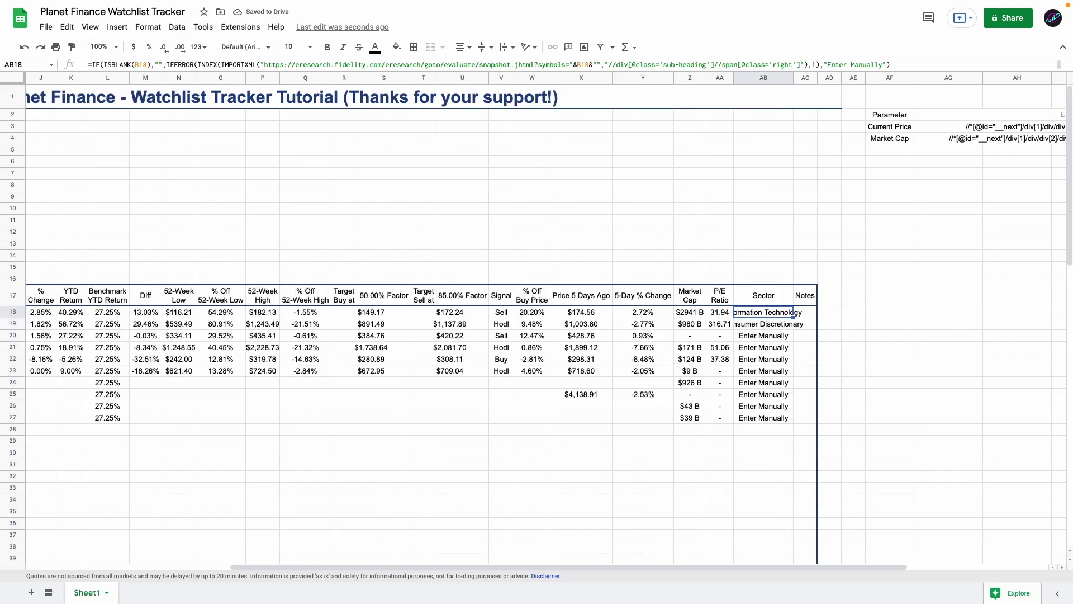
key(ctrl+shift+Down)
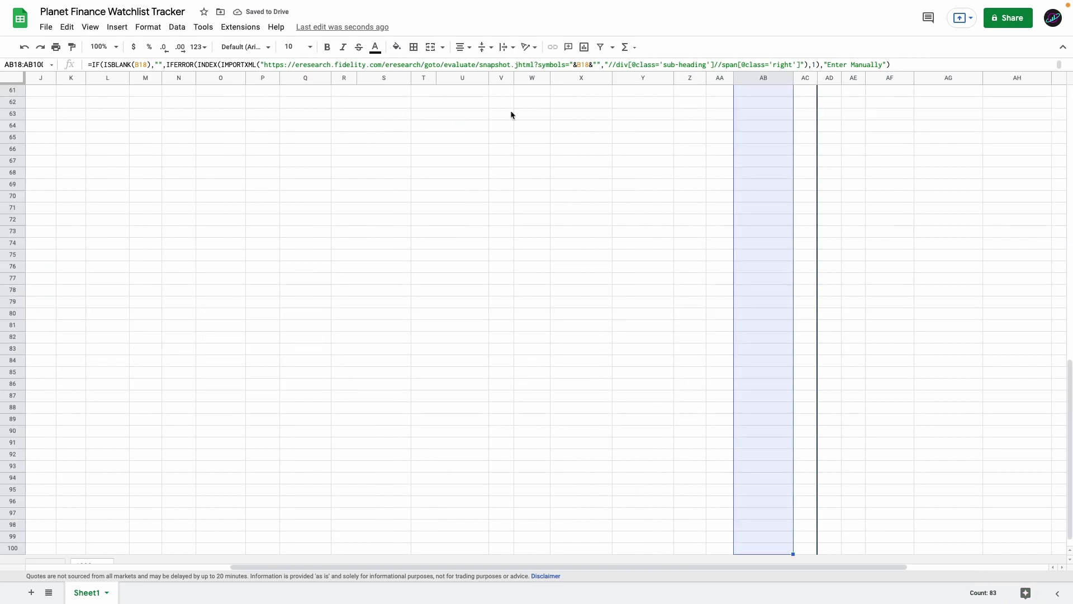
key(ctrl+Home)
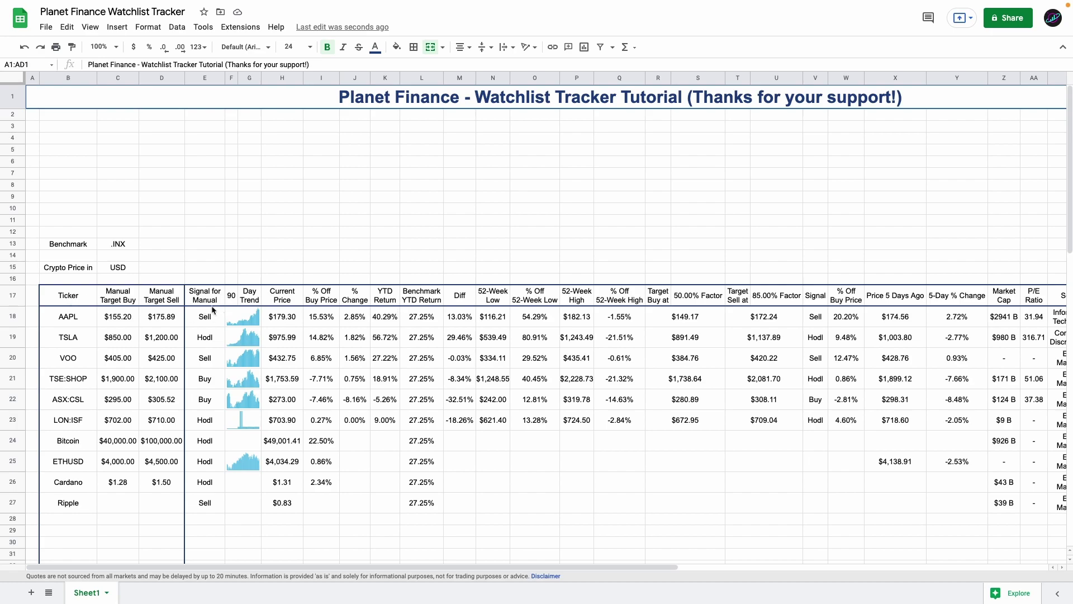
click(67, 297)
key(ctrl+Home)
Merge T3:U3 and enter the label formula =IFERROR("Screener in "&GOOGLEFINANCE(V3,"CURRENCY"),"Screener").
click(735, 129)
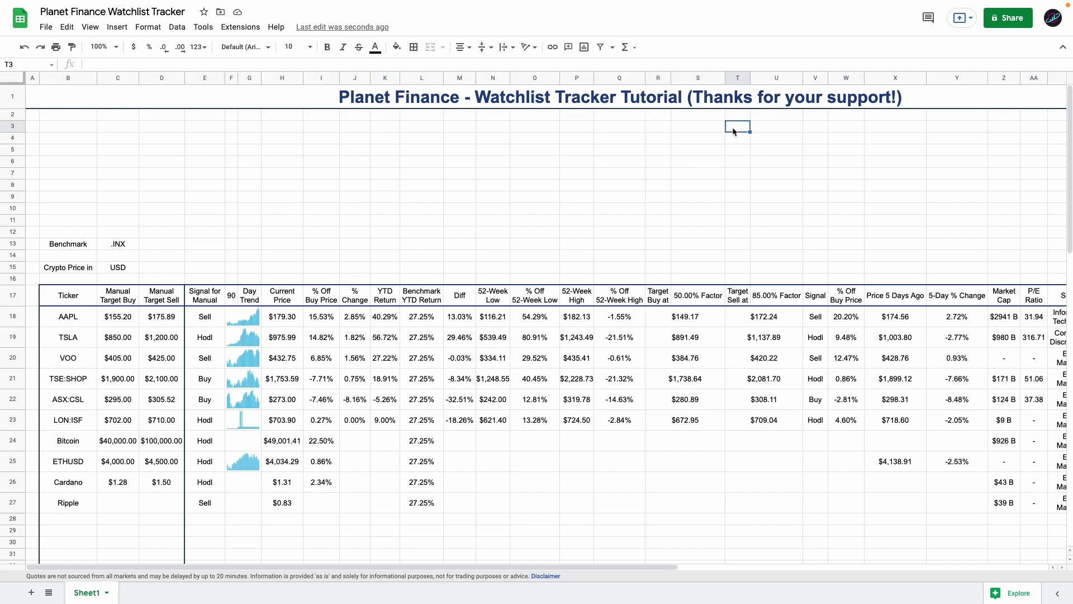
drag(734, 130, 775, 129)
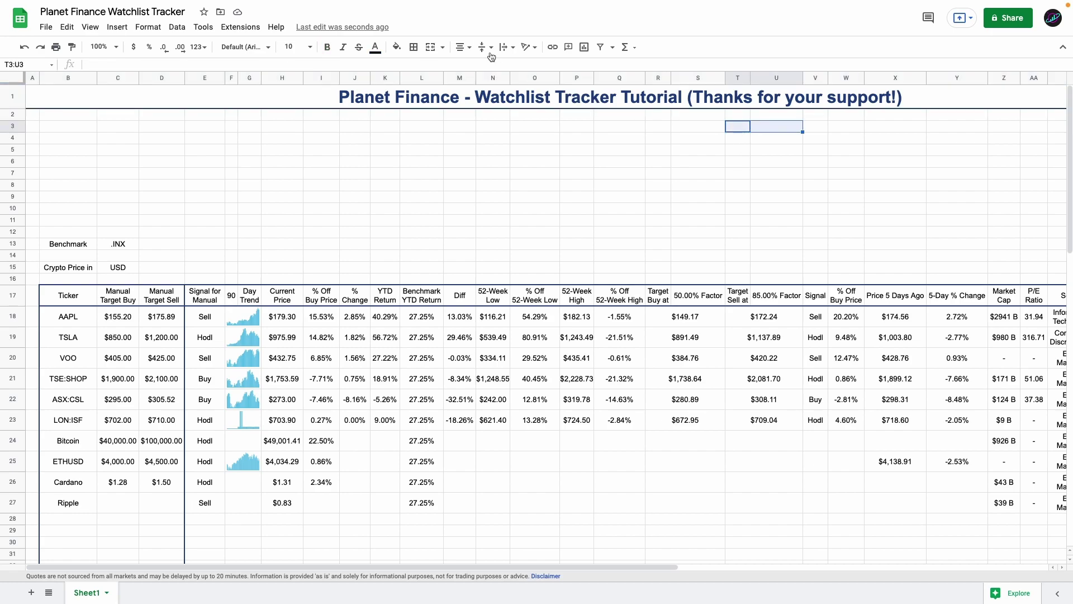
click(430, 47)
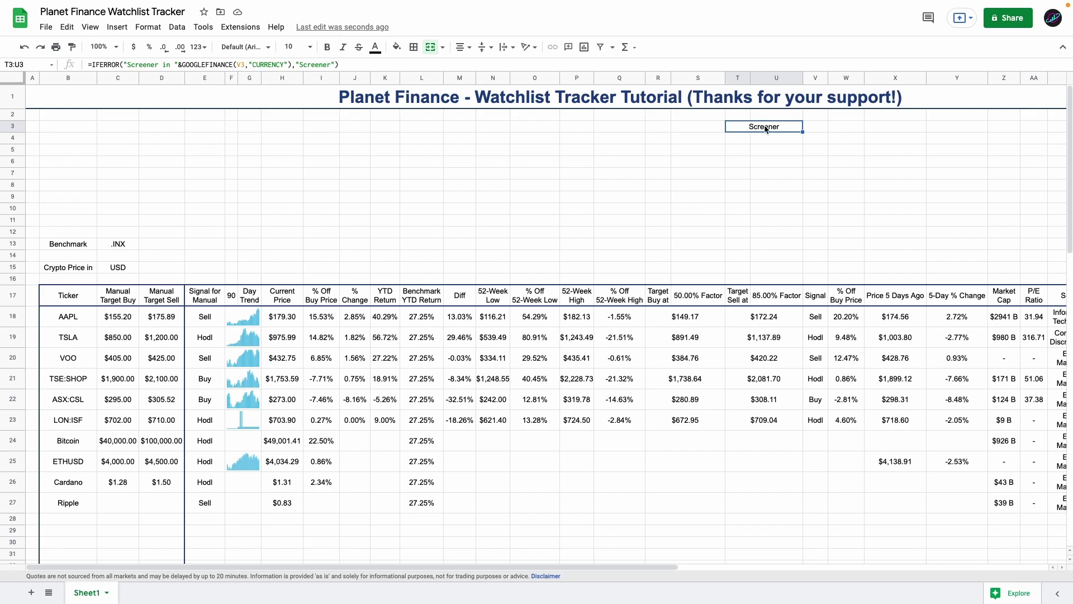
key(Right)
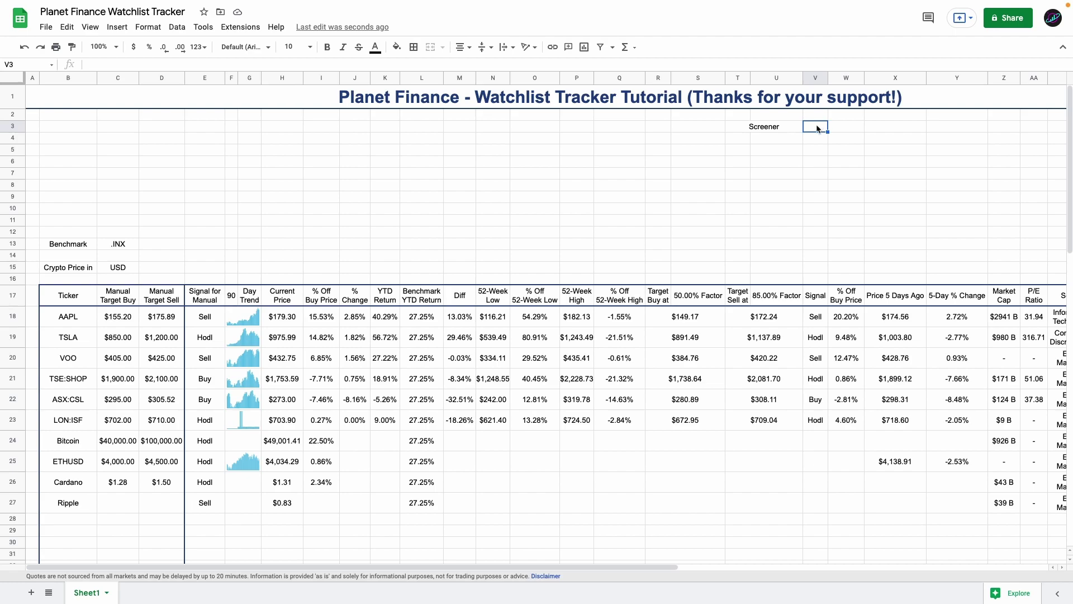
Enter TSLA as the screener's ticker in V3 and select the screener label cell to check its currency.
text(TSLA)
key(Return)
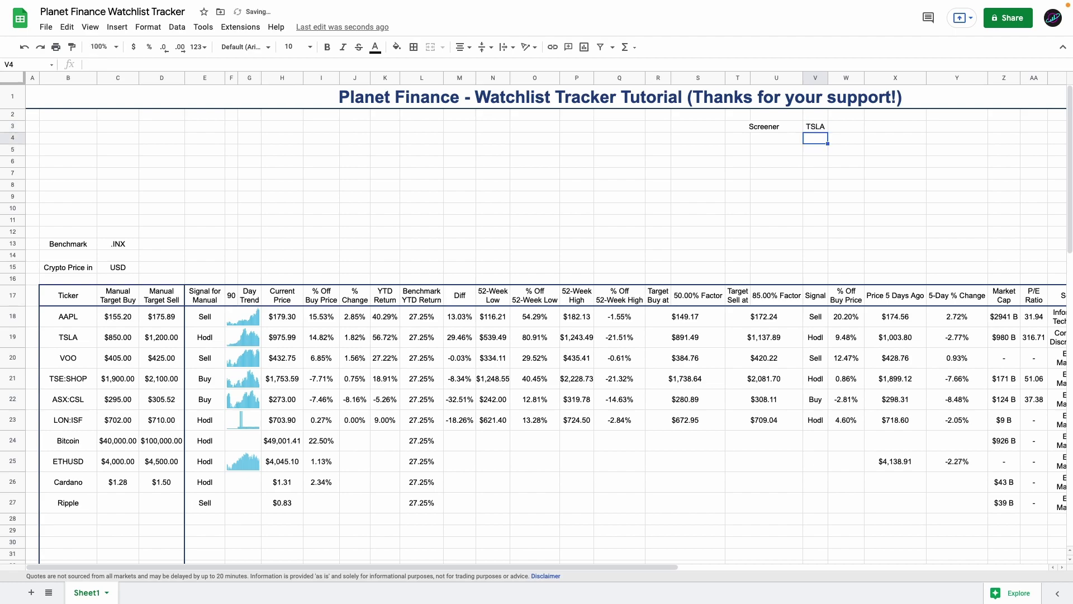
key(Up)
key(Left)
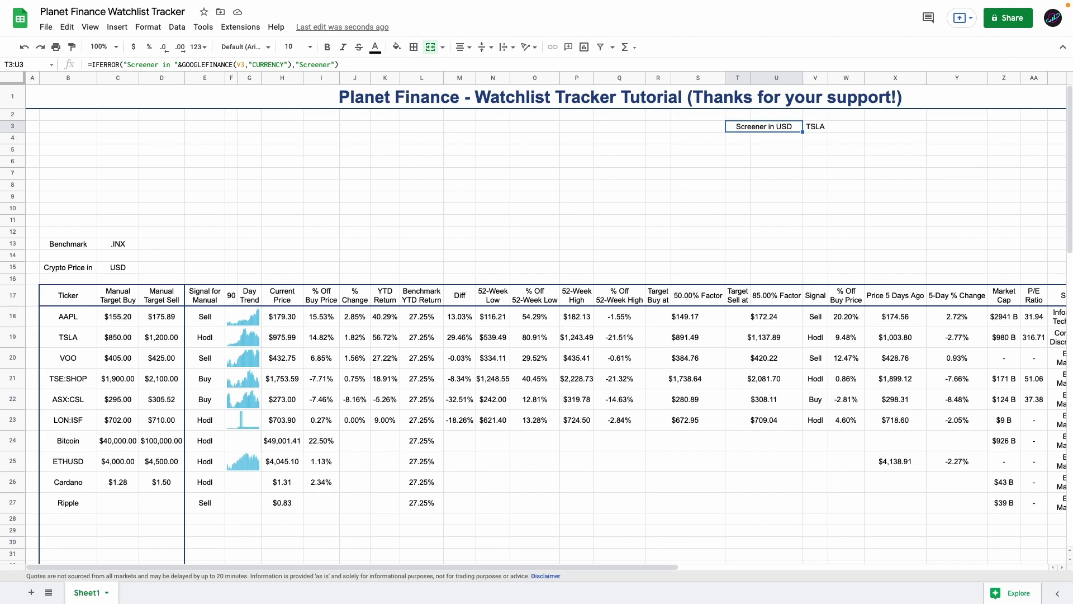
Merge columns T and U in each row from 4 to 13 and label them from Name and Current Price down to 52-Week Low and YTD Return.
key(Down)
key(shift+Right)
click(431, 47)
drag(803, 144, 801, 269)
text(Name)
key(Return)
text(Current Price)
key(Return)
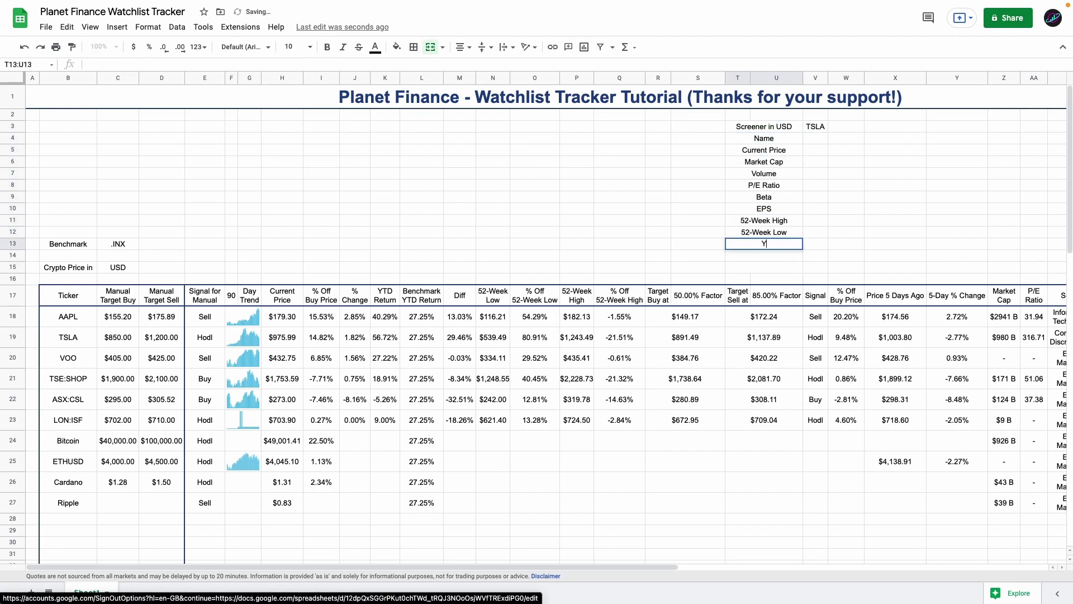
text(TD Return)
key(Return)
Merge T14:U15 and V14:V15 and enter the label Signal in T14.
shift+click(773, 272)
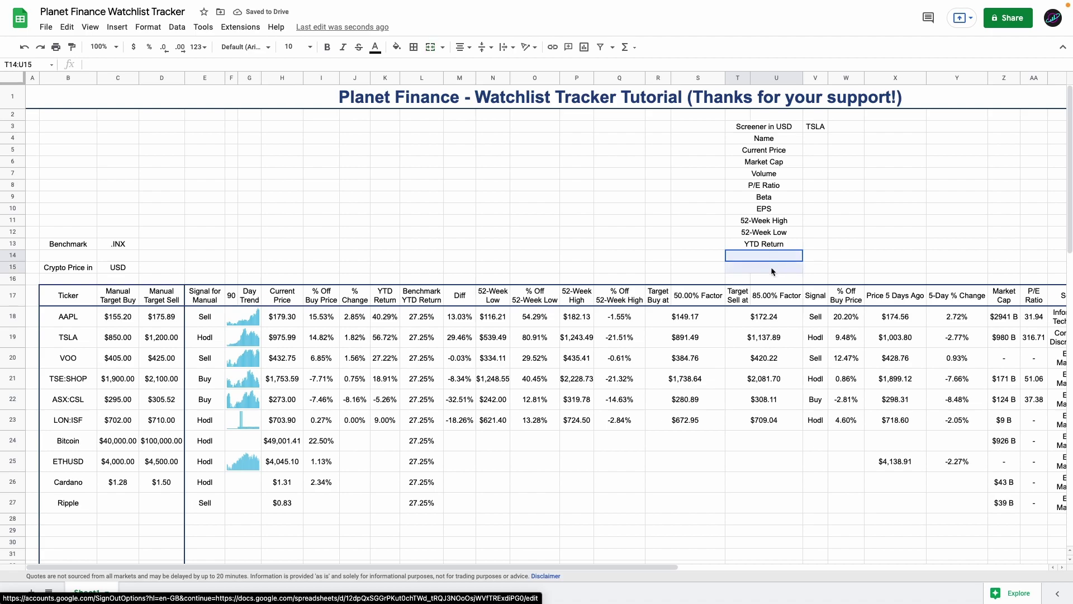
click(431, 47)
key(Right)
key(shift+Down)
click(431, 47)
key(Left)
text(Signal)
key(Tab)
key(Up)
key(Up)
key(Up)
key(Up)
key(Up)
key(Up)
key(Up)
key(Up)
key(Up)
key(Up)
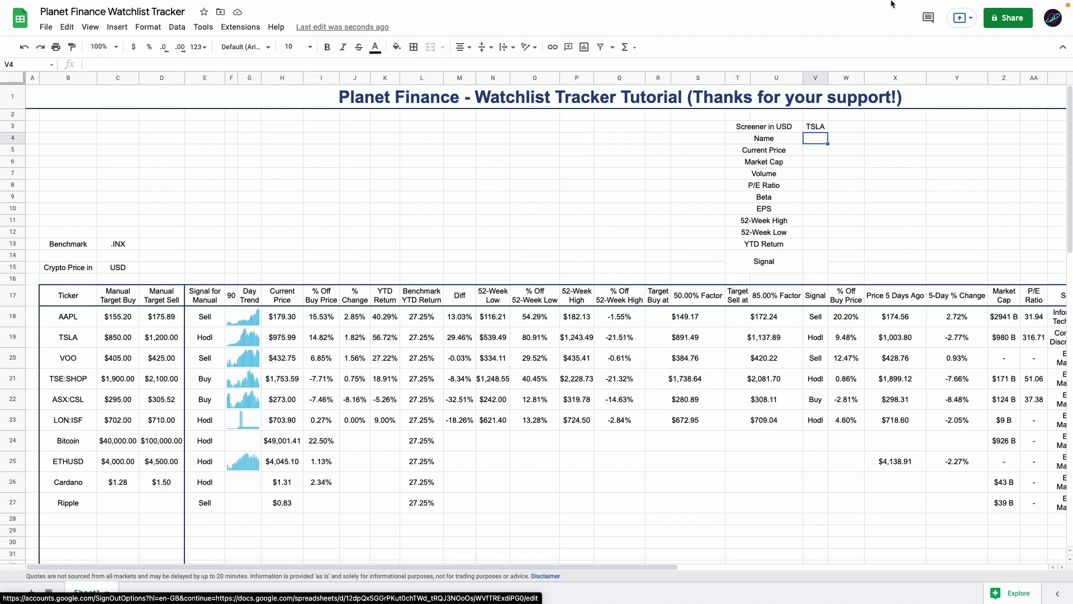
Widen column V and enter the company name formula =IFERROR(GOOGLEFINANCE(V3,"name"),"-") in V4.
drag(829, 78, 848, 78)
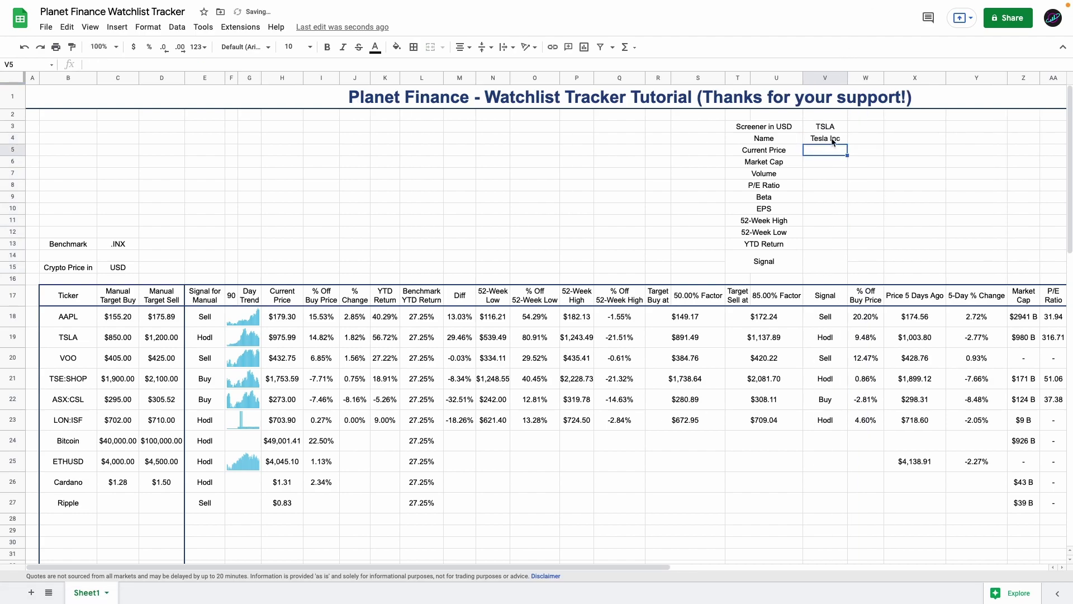
click(832, 142)
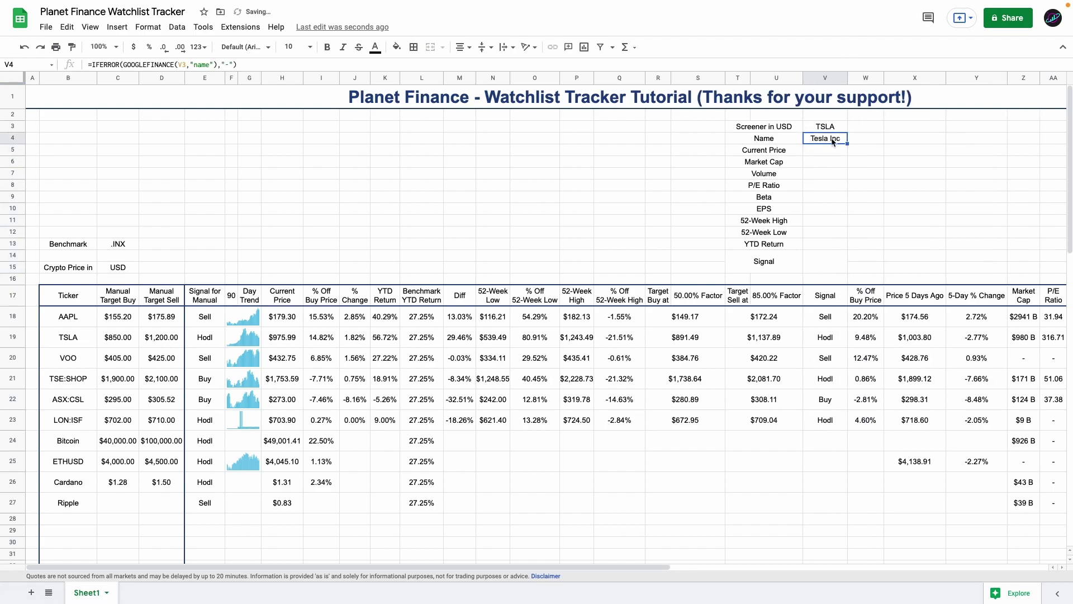
double_click(832, 142)
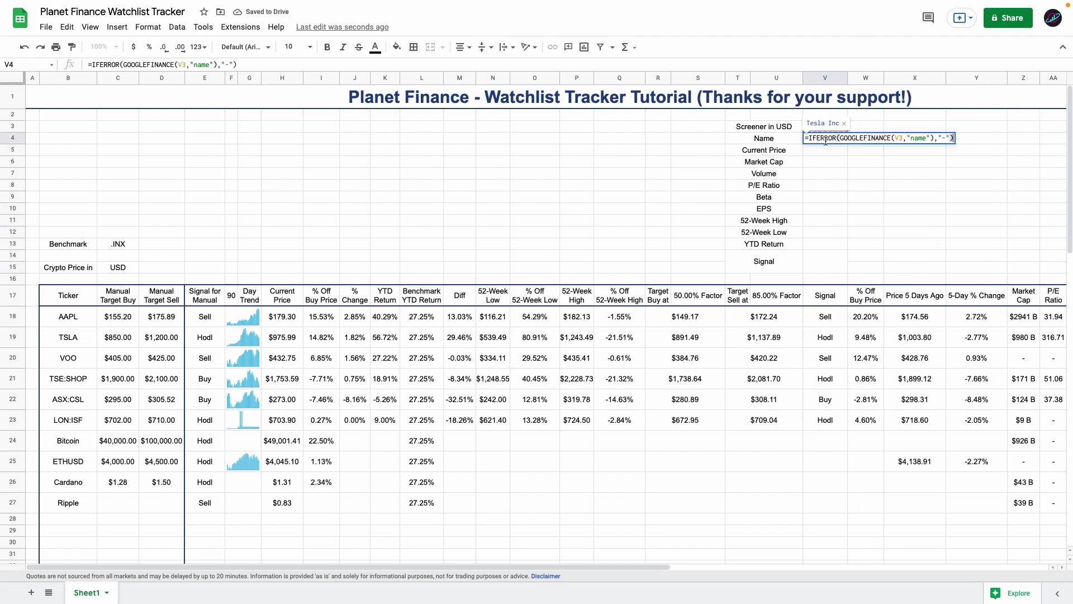
click(912, 137)
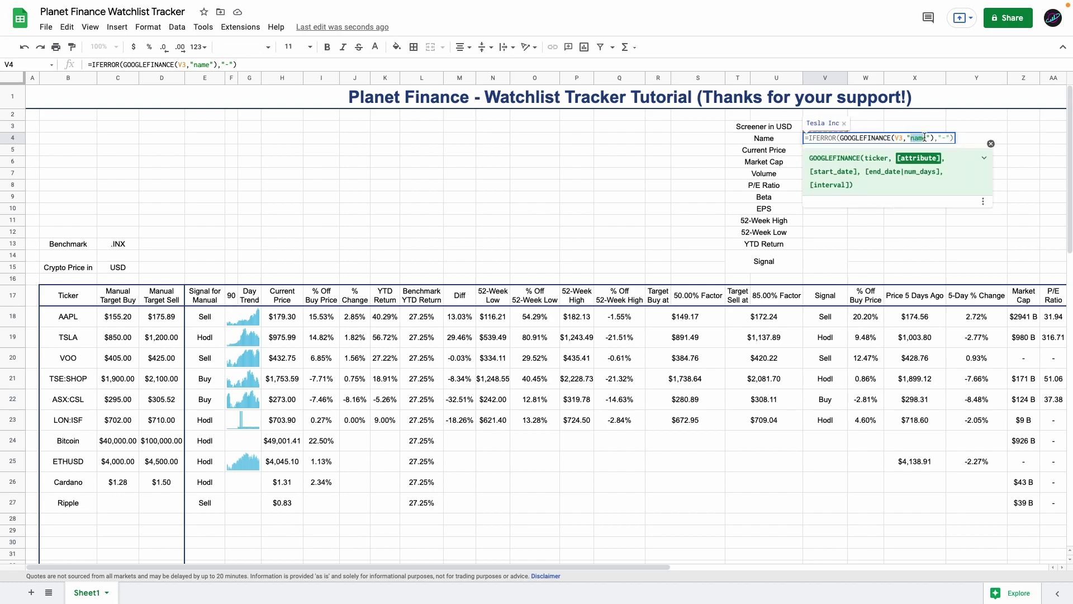
drag(910, 137, 923, 137)
key(Escape)
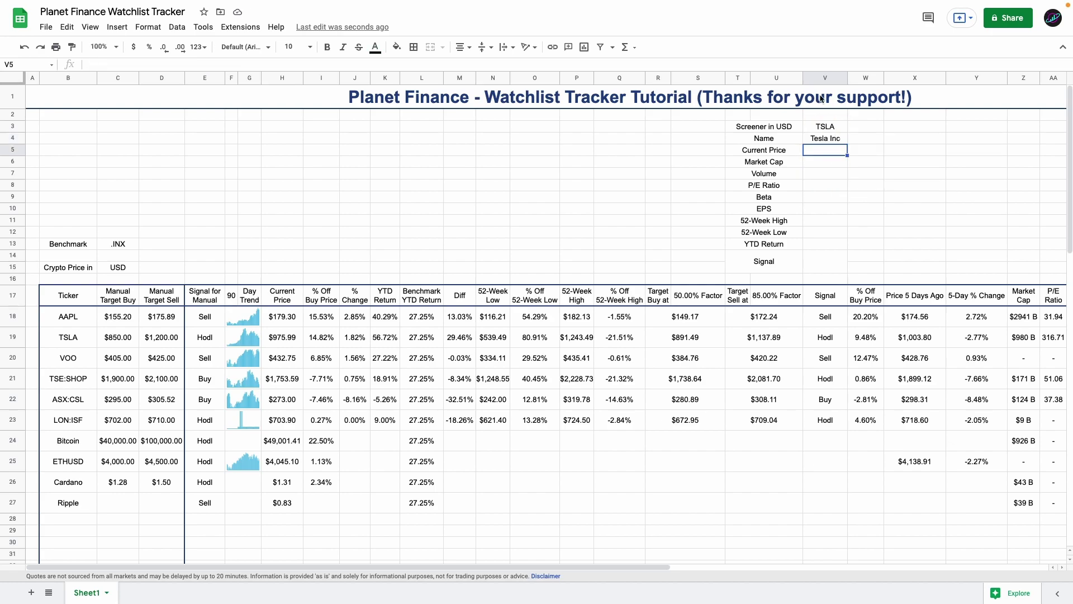
Fill in the screener formulas from Current Price in V5 to Signal in V14, with the YTD Return formatted as a percentage.
drag(777, 129, 830, 262)
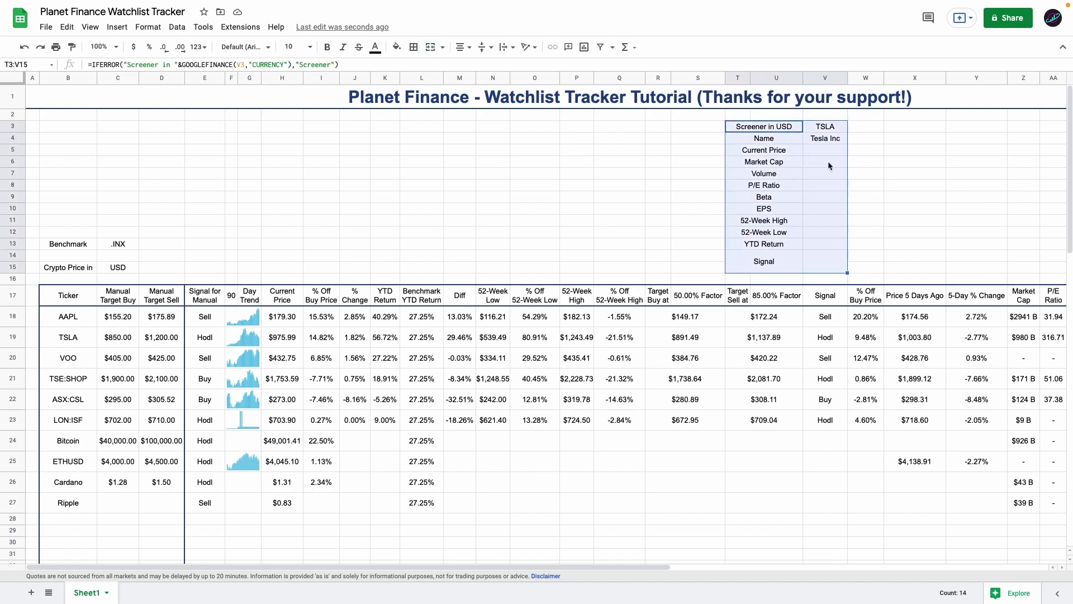
key(Return)
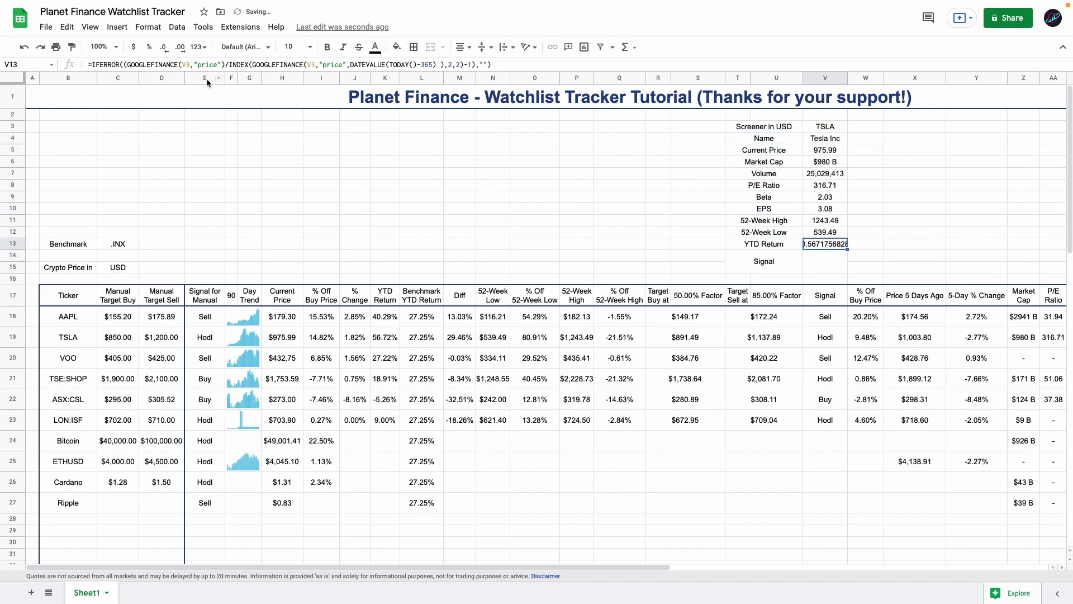
key(Return)
Merge W3:X3 and Y3:AA3 as header cells for two trend charts beside the screener.
drag(866, 127, 893, 120)
drag(892, 120, 934, 126)
drag(978, 127, 1054, 135)
drag(1054, 135, 1054, 127)
click(431, 47)
drag(604, 566, 786, 575)
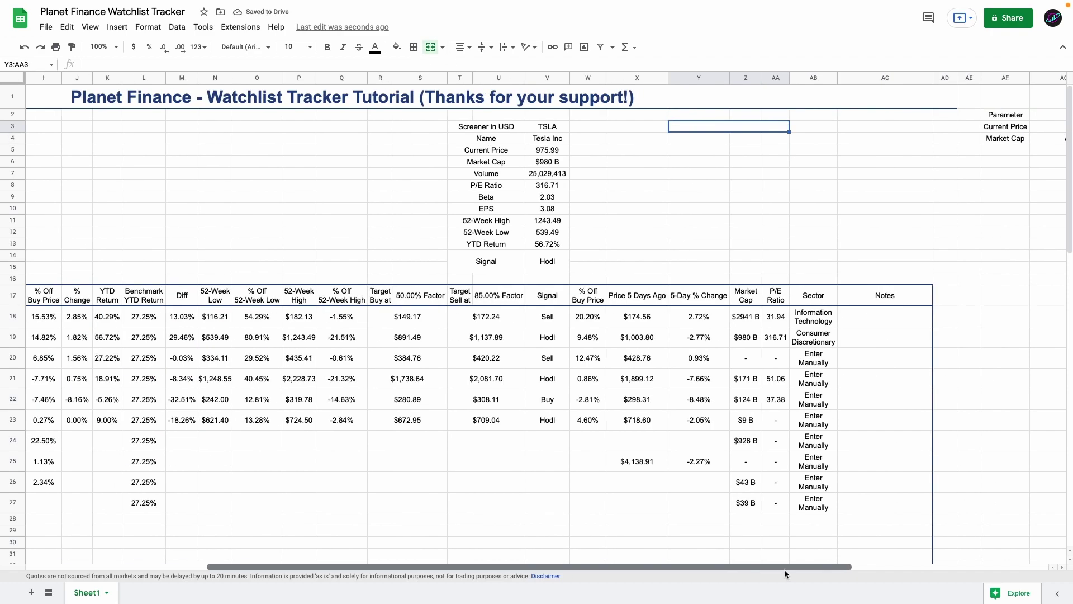
Enter 30 in the merged header W3:X3 and 365 in Y3:AA3.
click(628, 129)
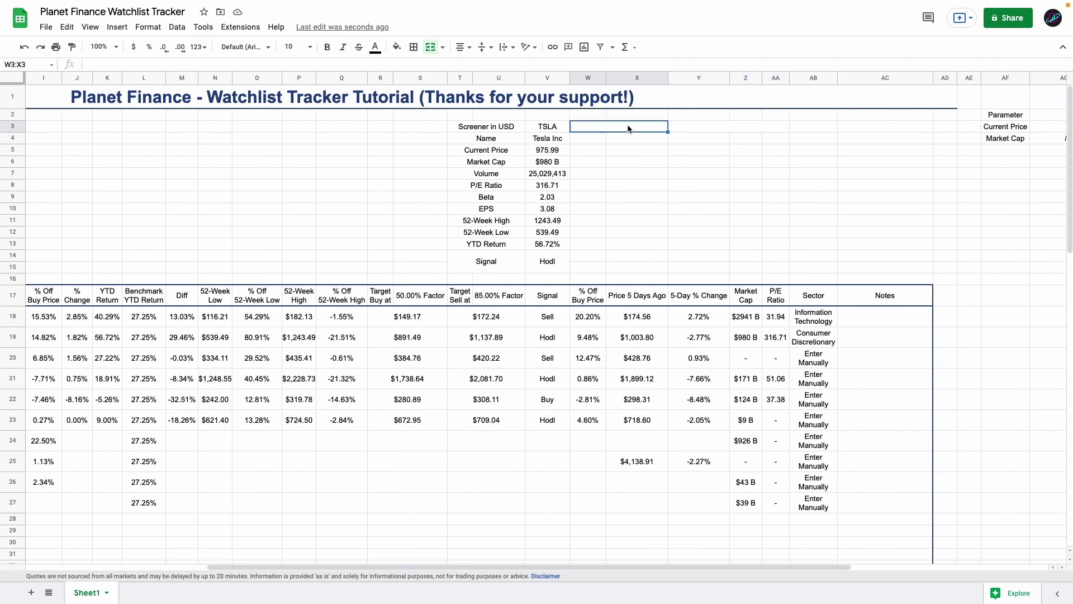
text(30)
key(Tab)
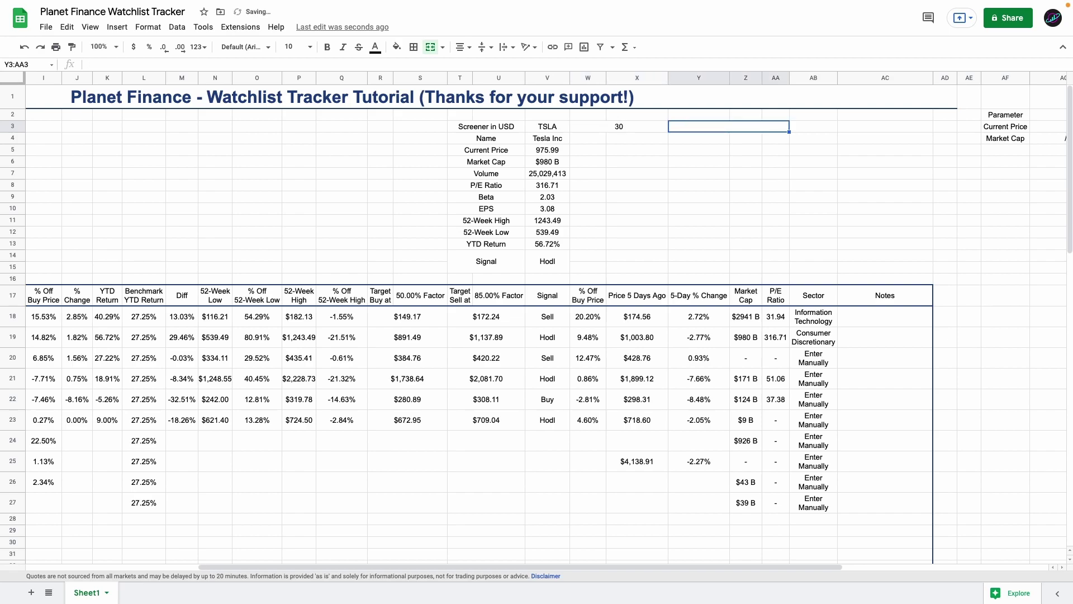
text(365)
key(Return)
Apply the custom number format #"-Day Trendy Chart" to the W3:X3 header.
click(619, 127)
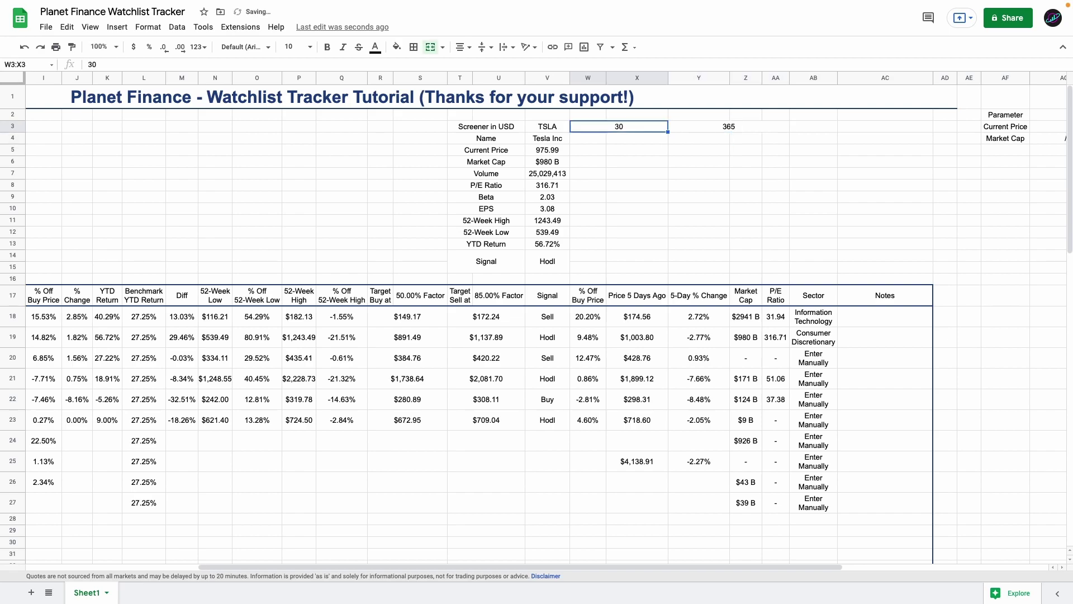
click(203, 48)
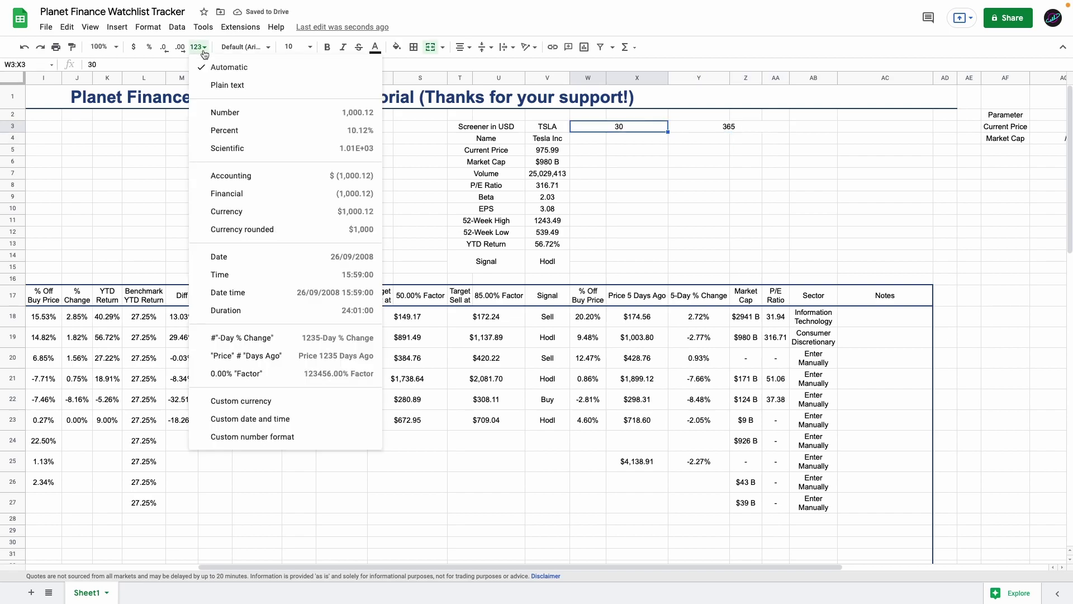
click(269, 437)
click(435, 193)
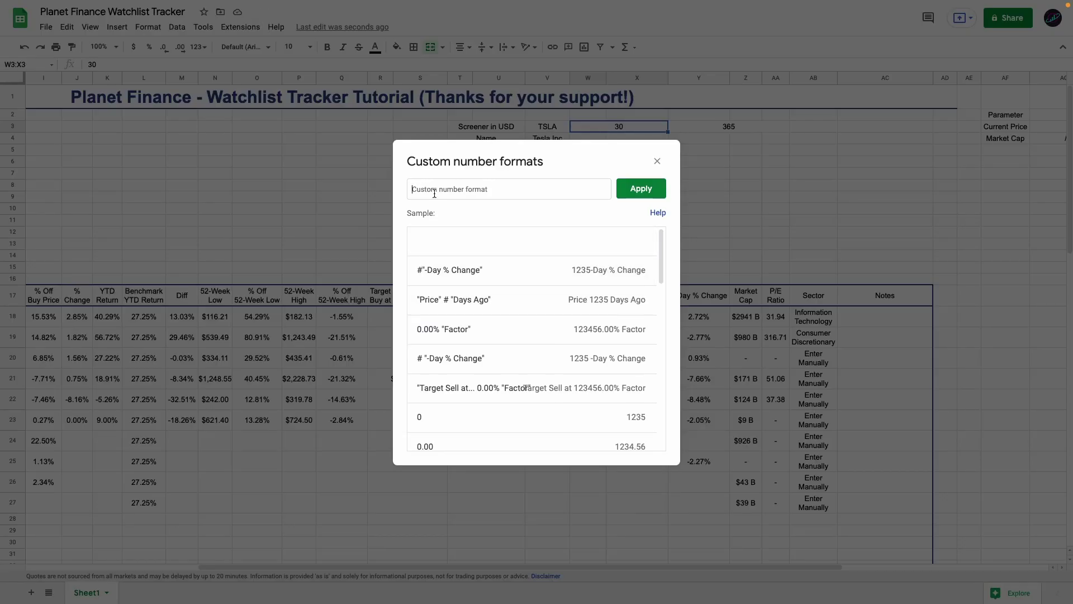
text(#"-Day Trendy Chart")
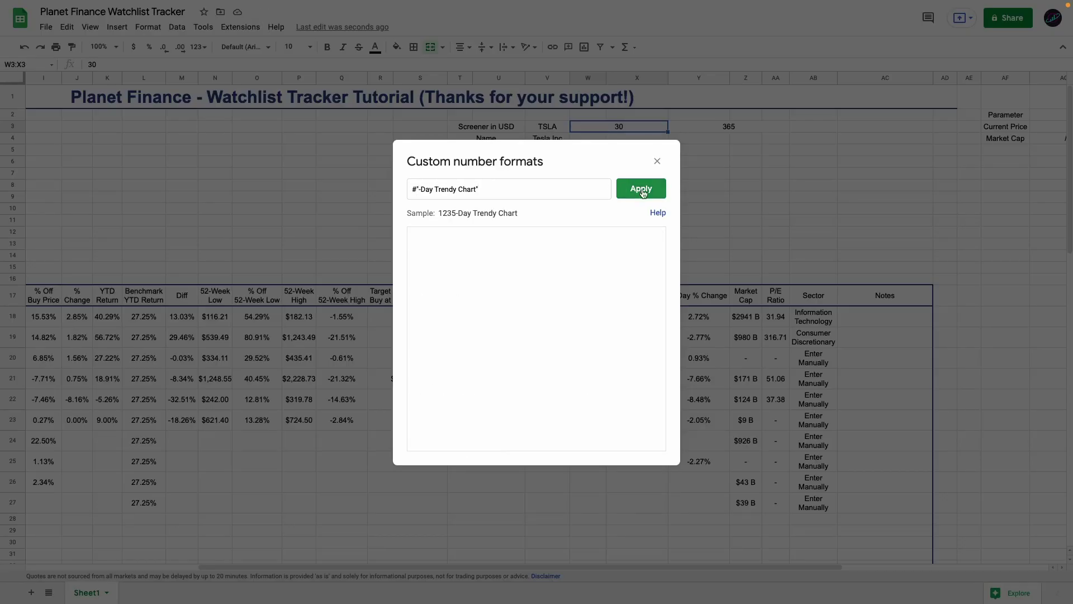
click(642, 189)
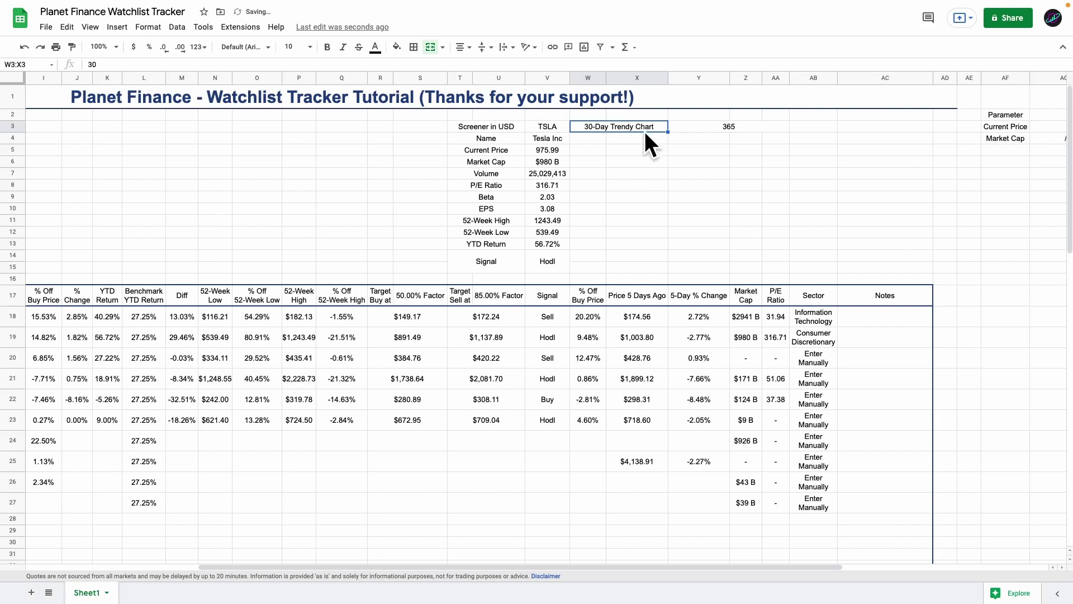
Apply the saved #"-Day Trendy Chart" number format to the 365 header in Y3:AA3.
click(710, 129)
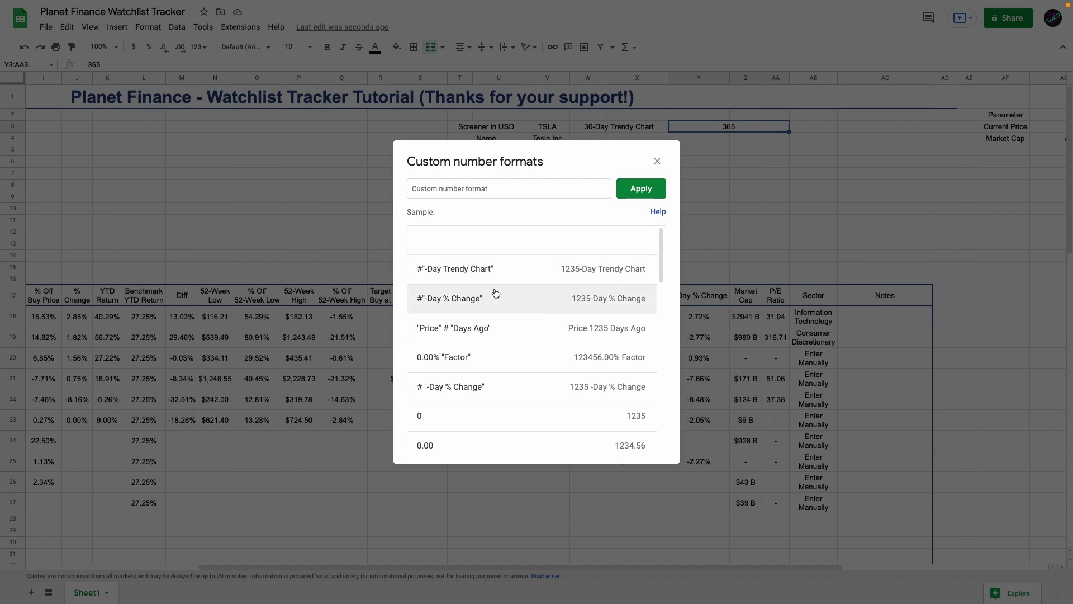
click(476, 272)
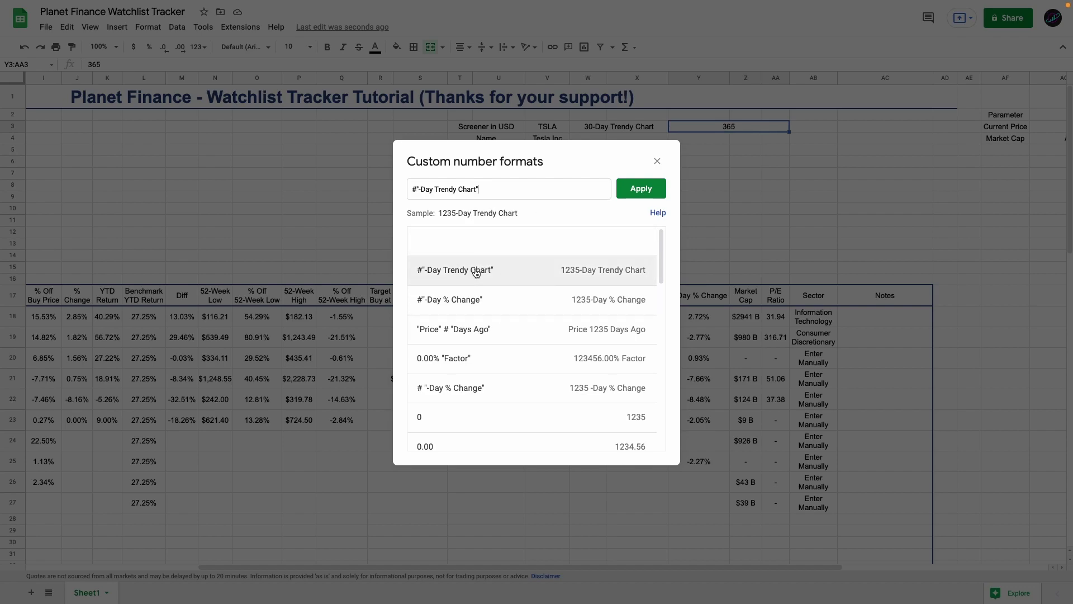
click(660, 190)
Try day counts of 90 and 50 in the W3:X3 chart header and set it back to 30.
click(634, 130)
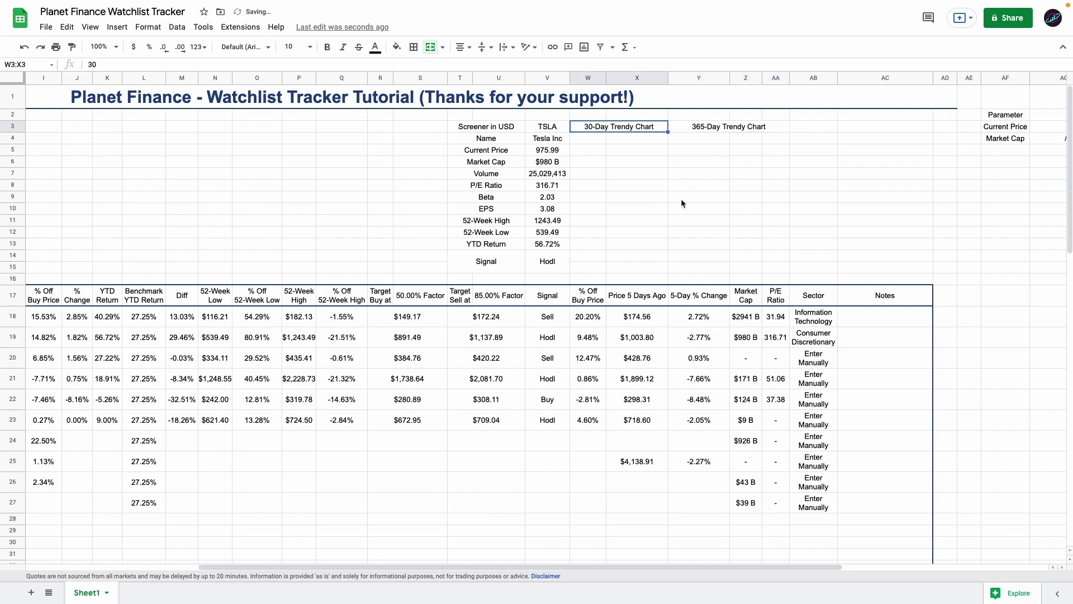
text(90)
key(Return)
text(50)
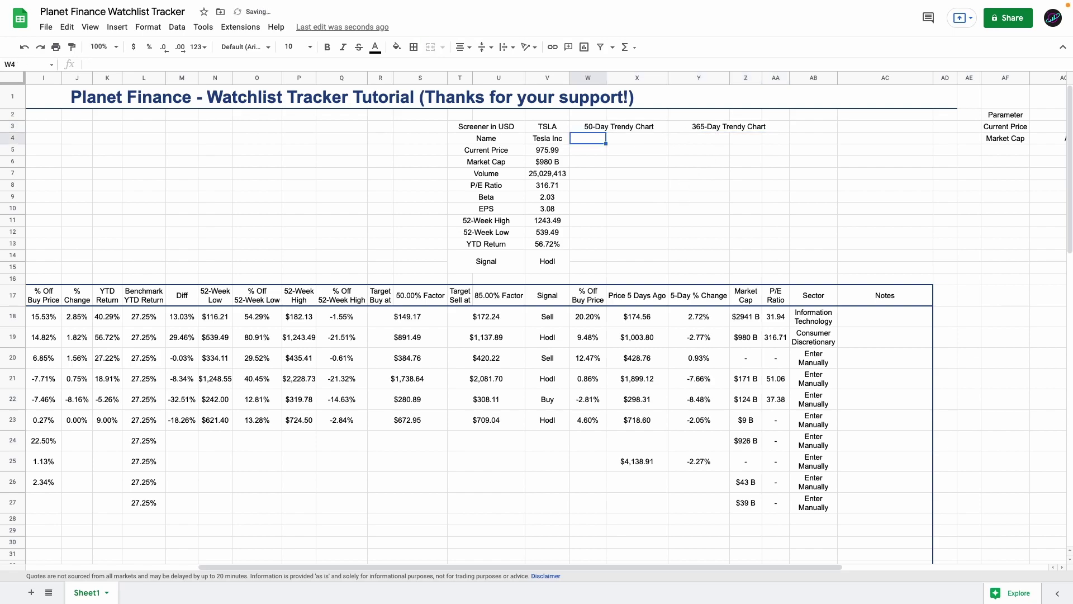
key(Return)
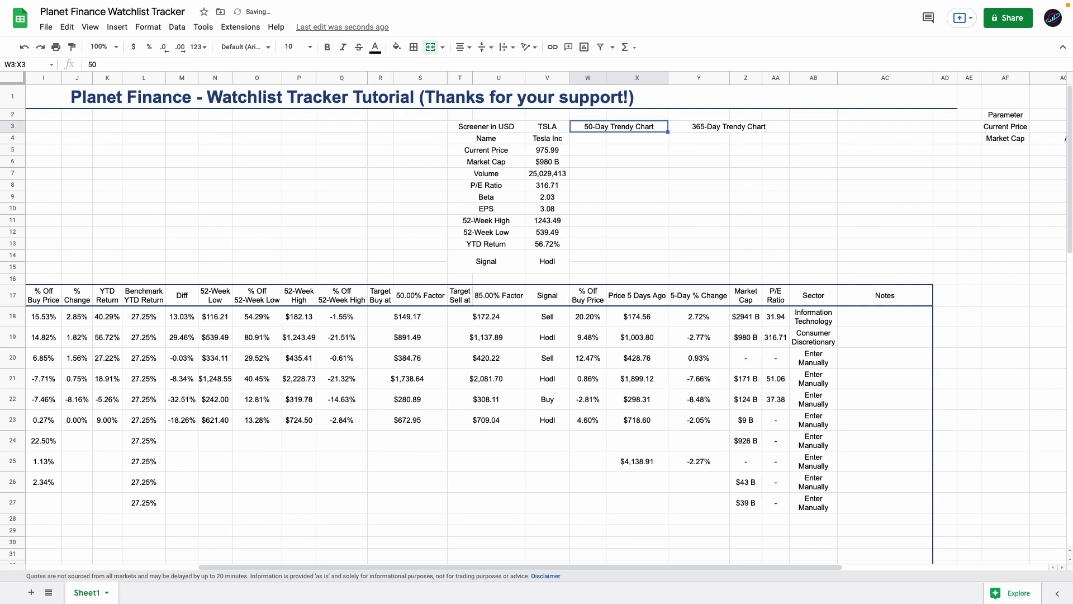
text(30)
key(Return)
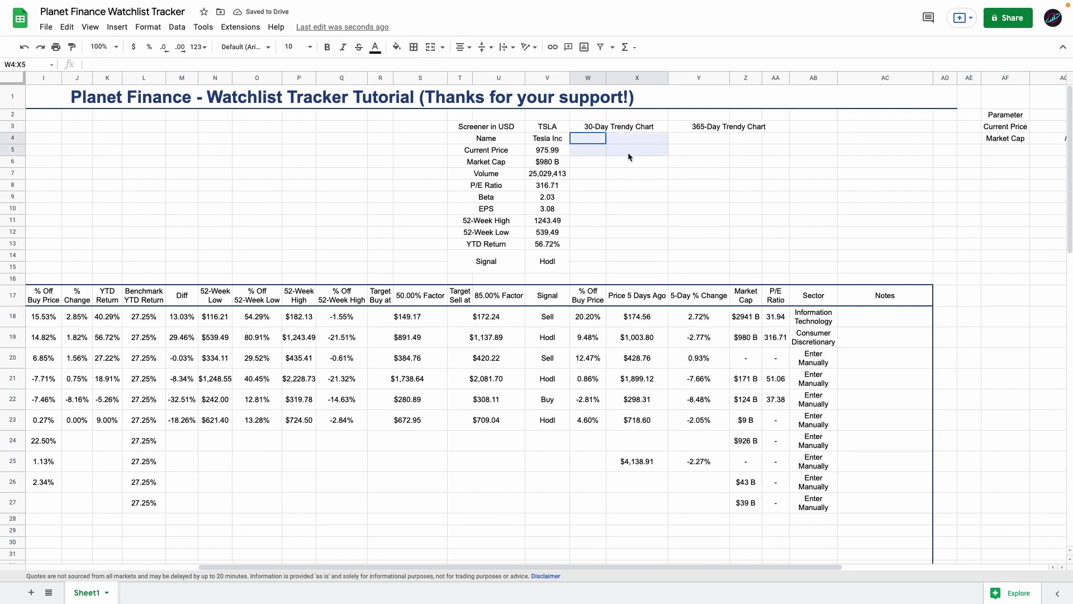
Merge W4:X15 and Y4:AA15 into two large cells for the trend charts.
drag(628, 152, 632, 263)
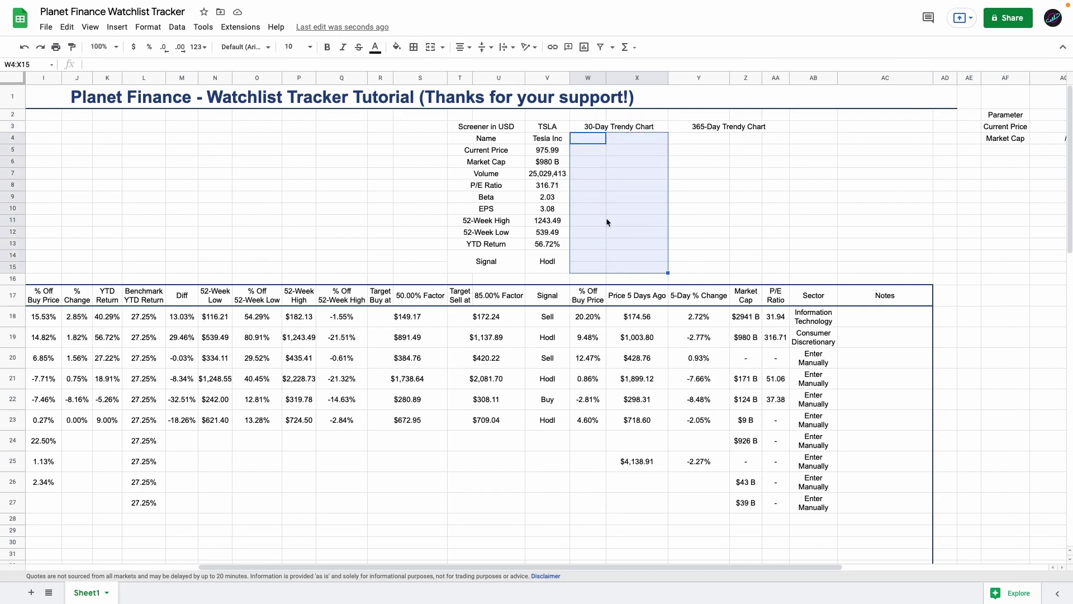
click(432, 50)
drag(698, 138, 767, 262)
Enter =IFERROR(SPARKLINE(GOOGLEFINANCE(V3,"price",today()-W3,today())),"") in W4 and the same formula referencing Y3 in Y4.
click(625, 175)
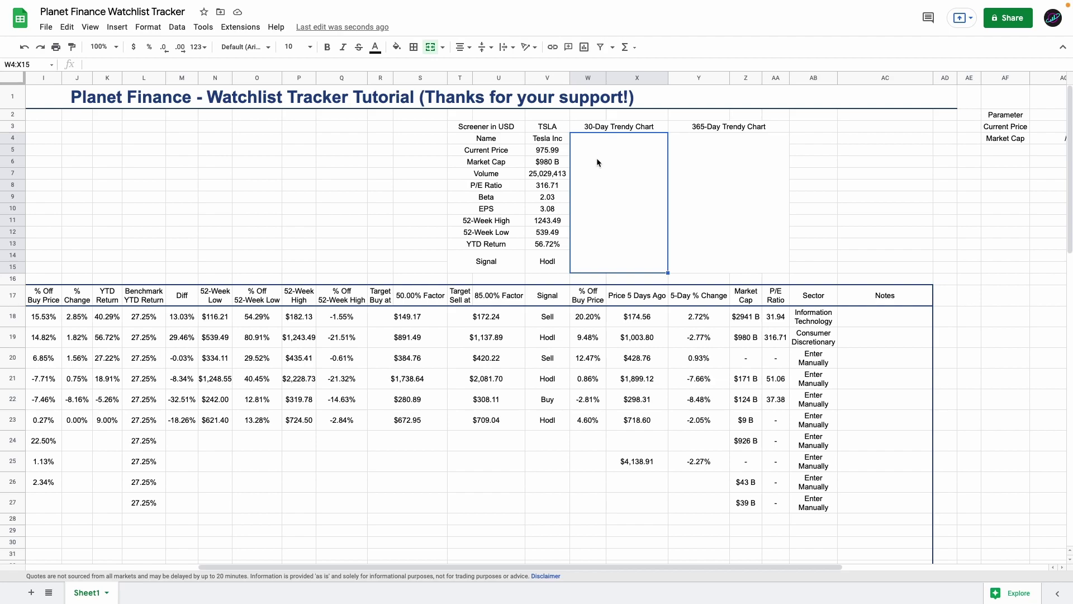
double_click(608, 152)
text(=IFERROR(SPARKLINE(GOOGLEFINANCE(V3,"price",today()-W3,today())),""))
key(Return)
click(699, 163)
double_click(698, 163)
text(=IFERROR(SPARKLINE(GOOGLEFINANCE(V3,"price",today()-Y3,today())),""))
key(Return)
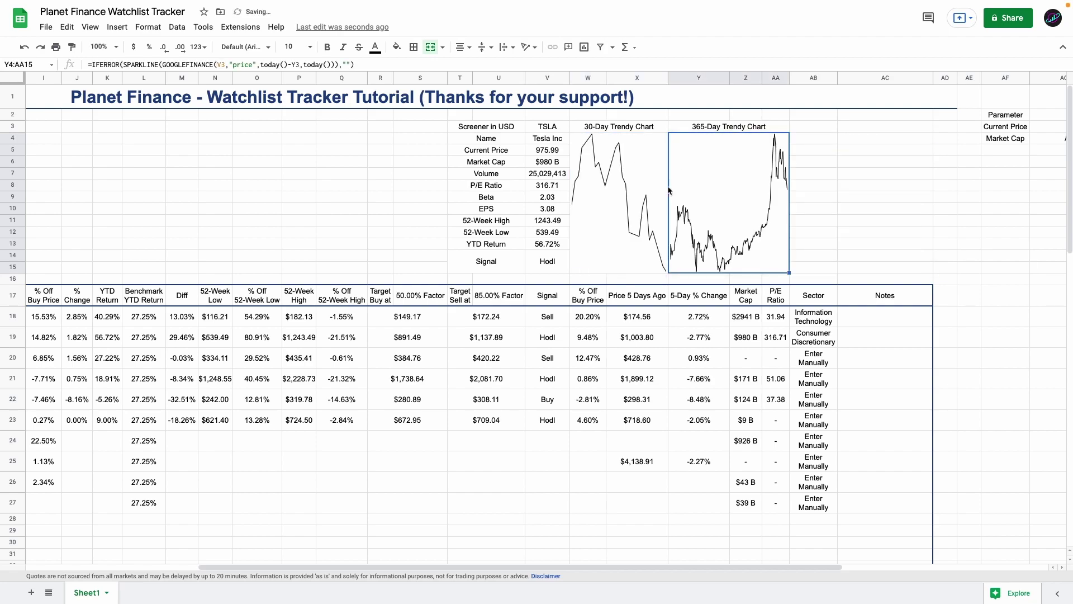
Colour both trend sparklines in W4:AA15 dark blue and return to the start of the sheet.
click(639, 187)
drag(636, 182, 693, 182)
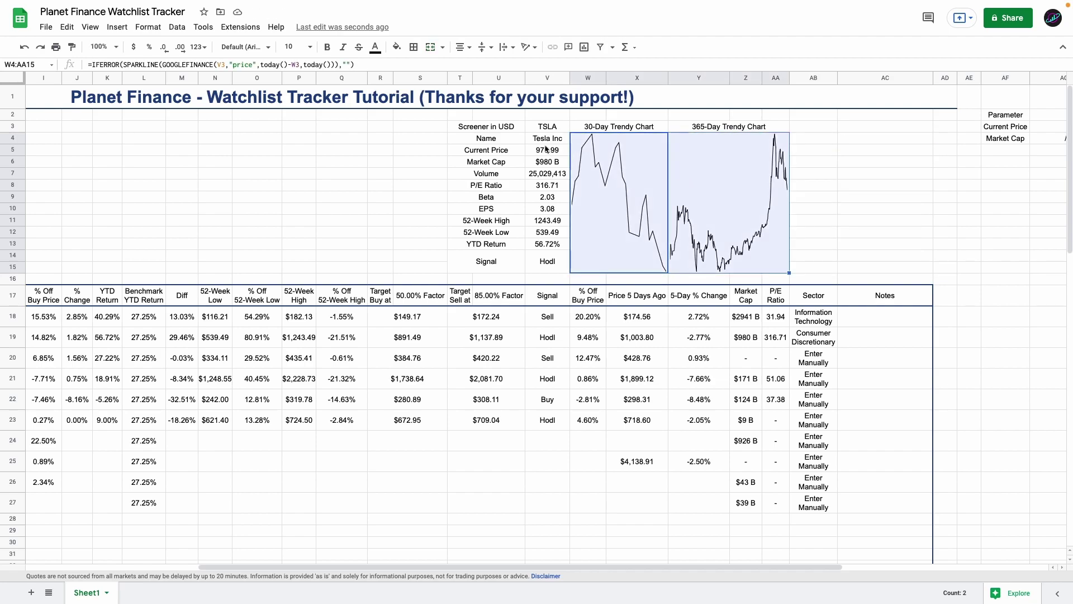
click(375, 47)
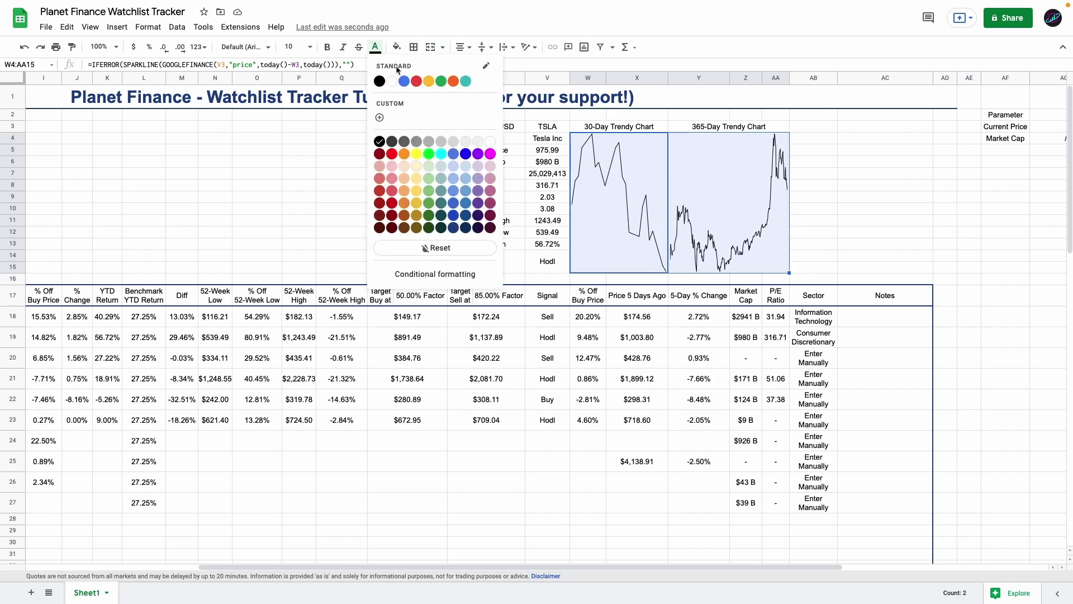
click(478, 152)
key(ctrl+Home)
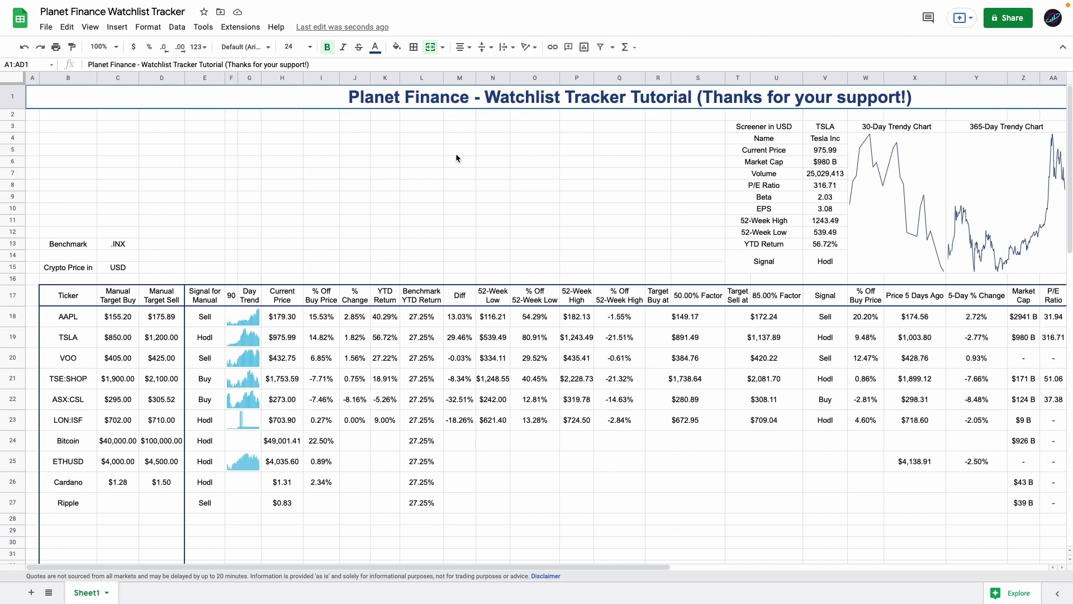
click(55, 128)
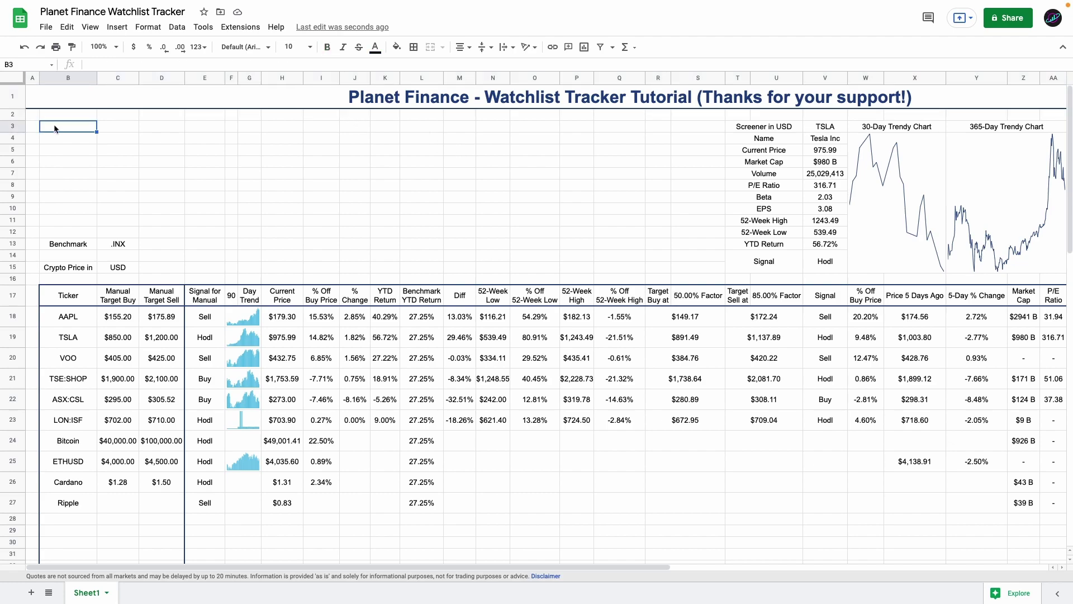
drag(55, 128, 197, 242)
drag(269, 126, 504, 234)
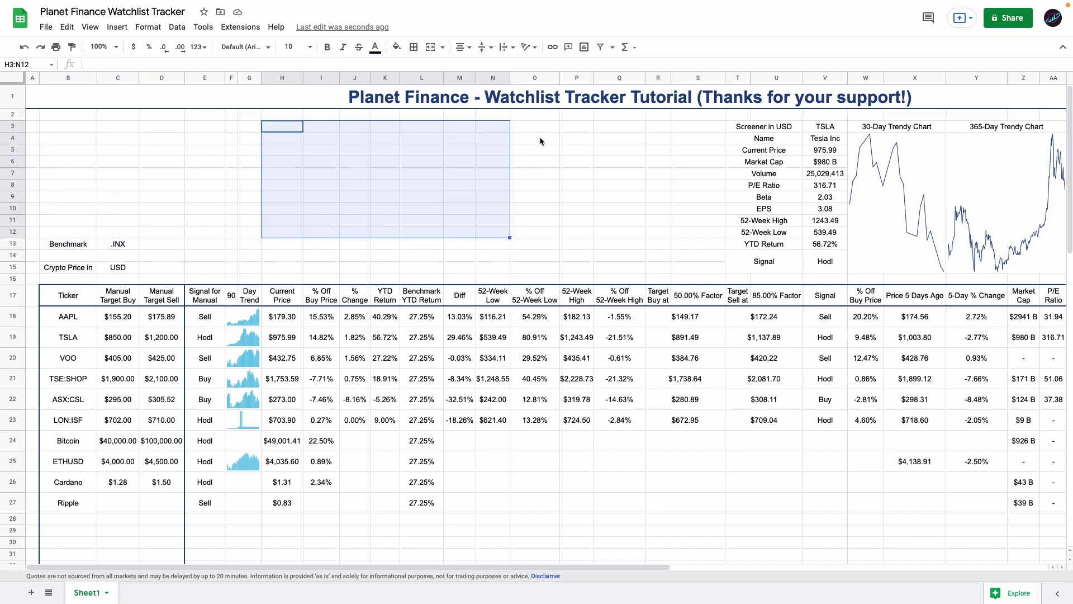
drag(535, 127, 719, 256)
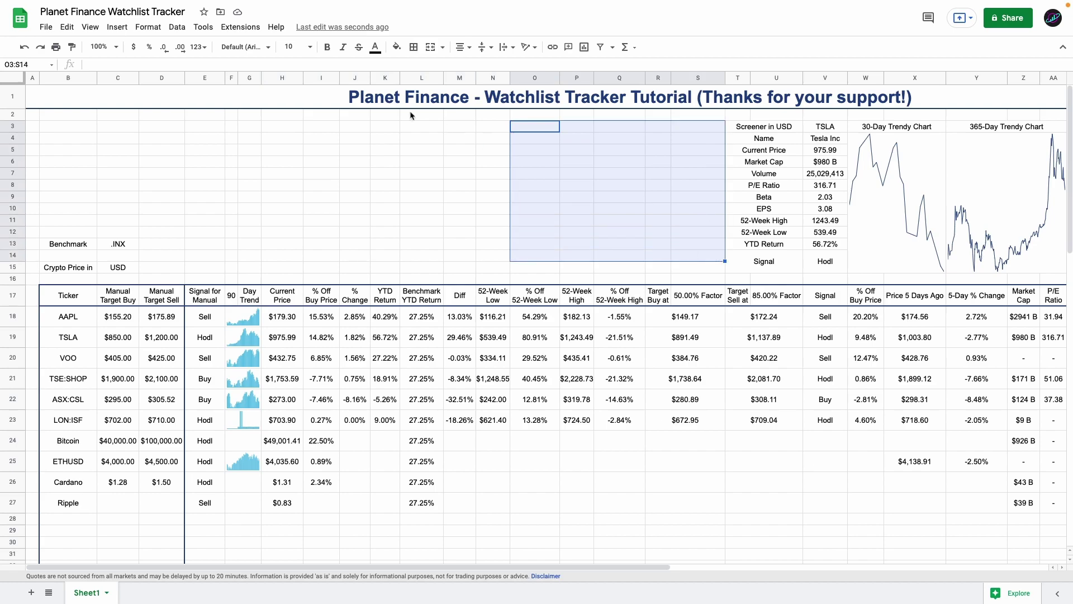
click(298, 94)
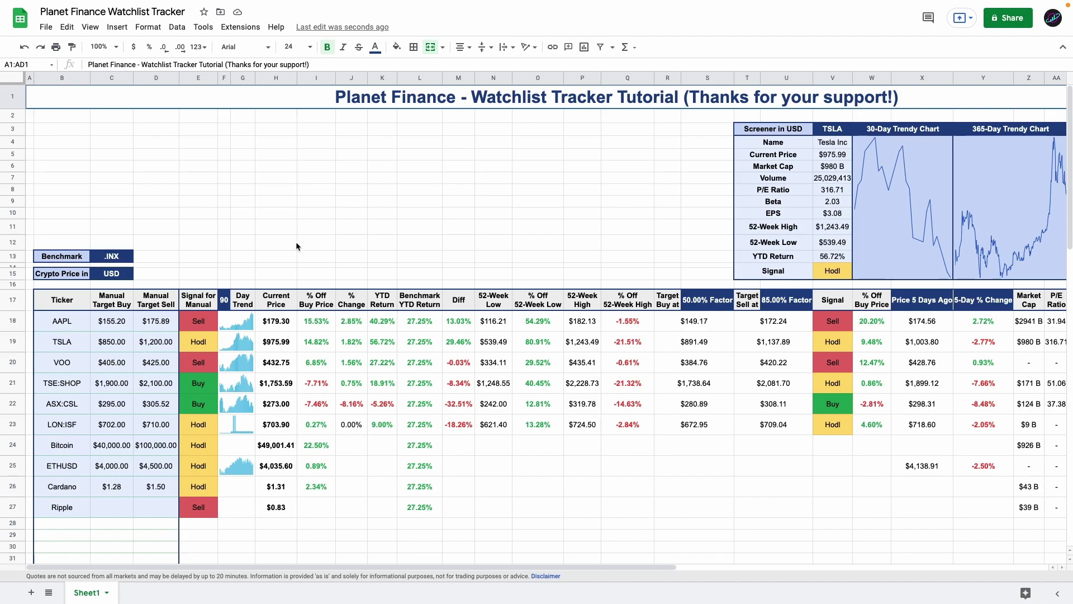
Examine the conditional format rules that colour the Buy, Sell and Hodl texts in the signal cells.
click(858, 171)
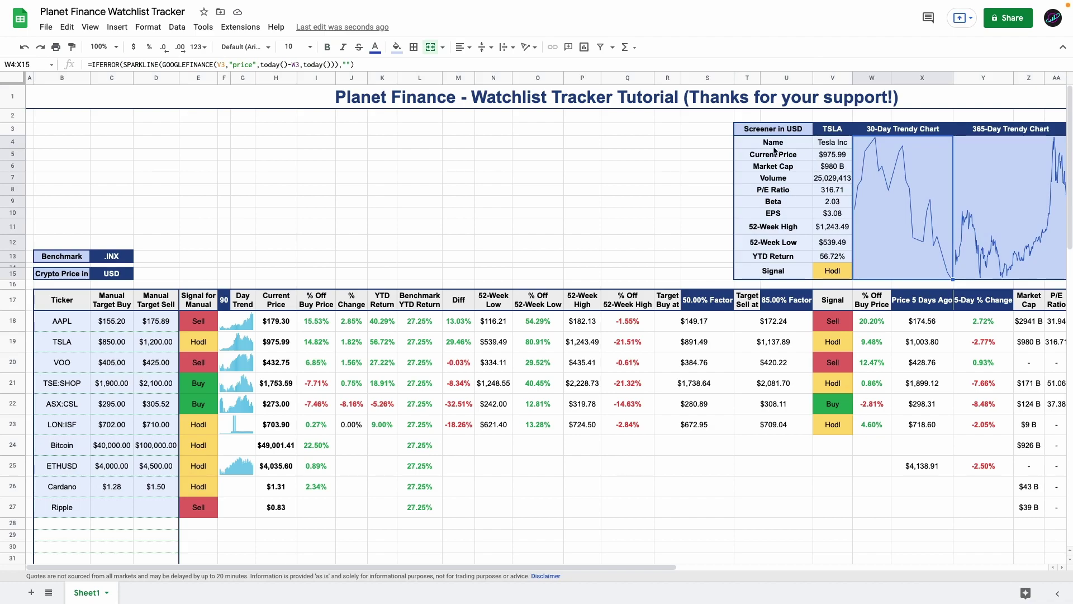
click(775, 135)
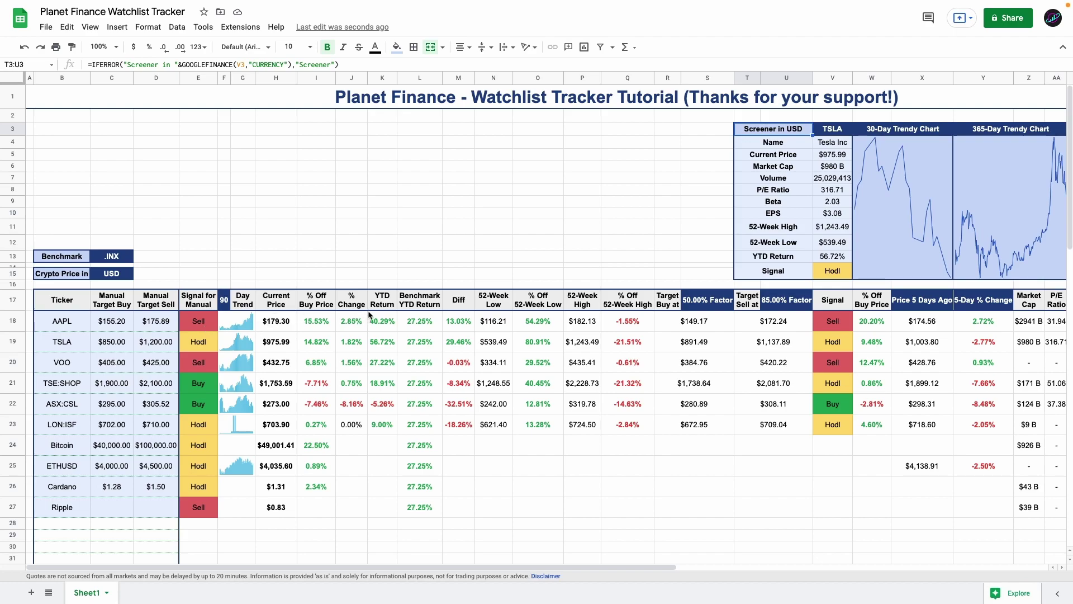
click(216, 326)
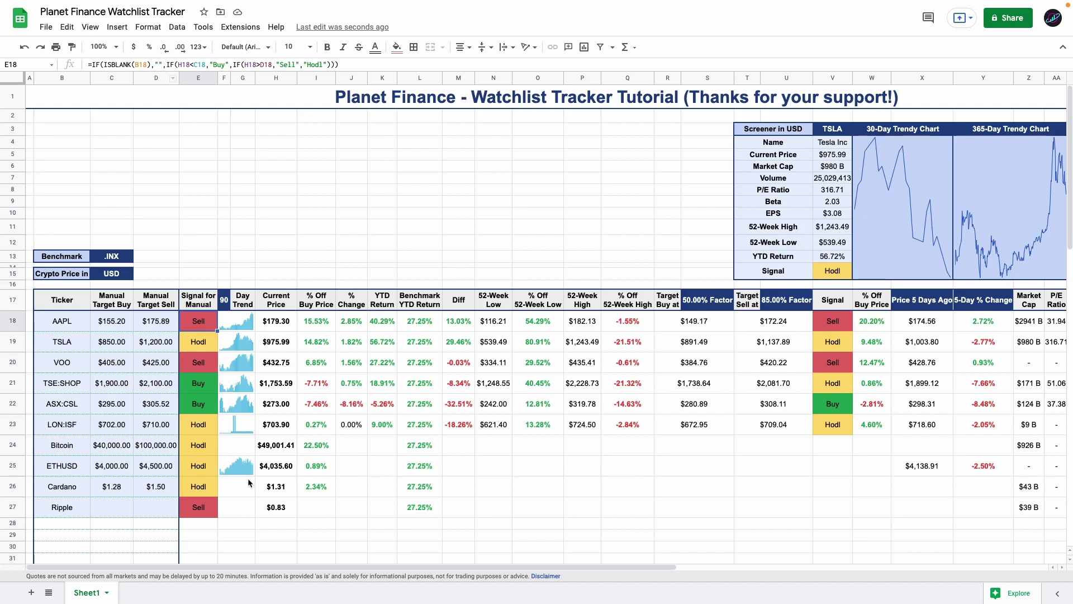
click(148, 28)
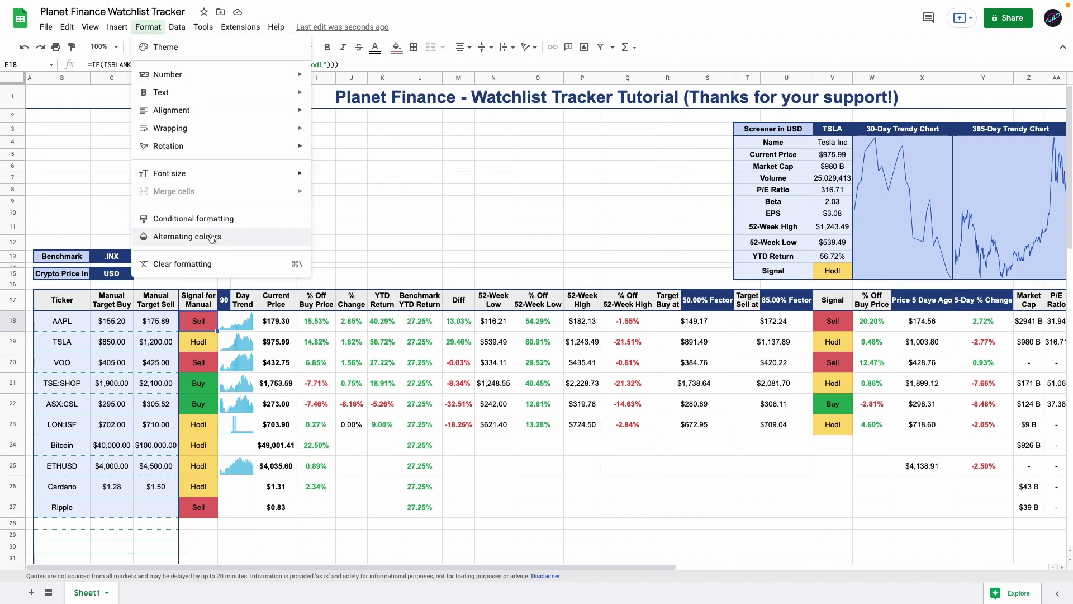
click(182, 218)
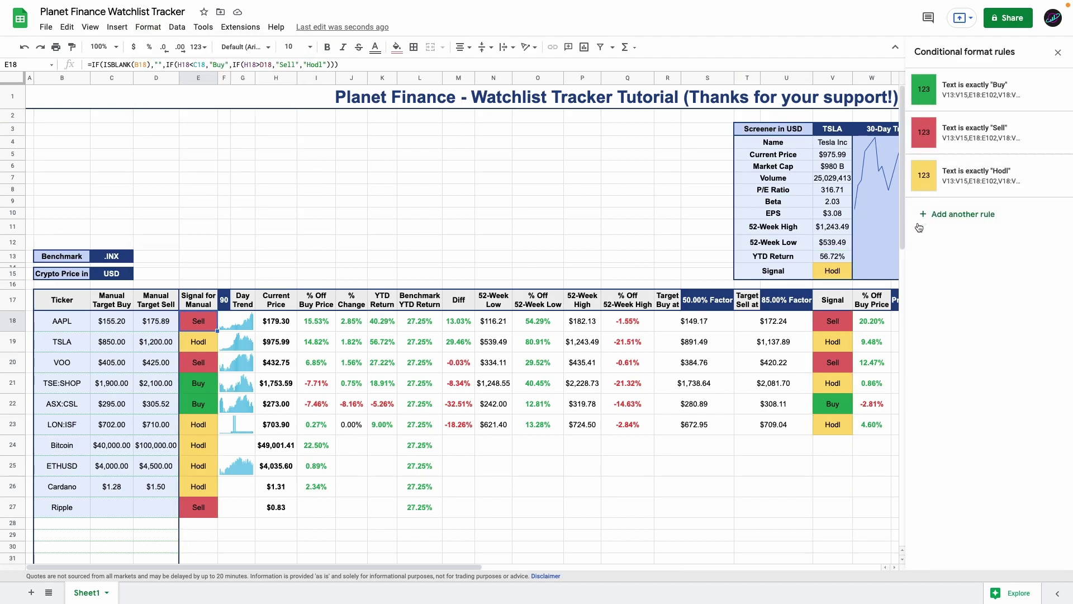
click(970, 95)
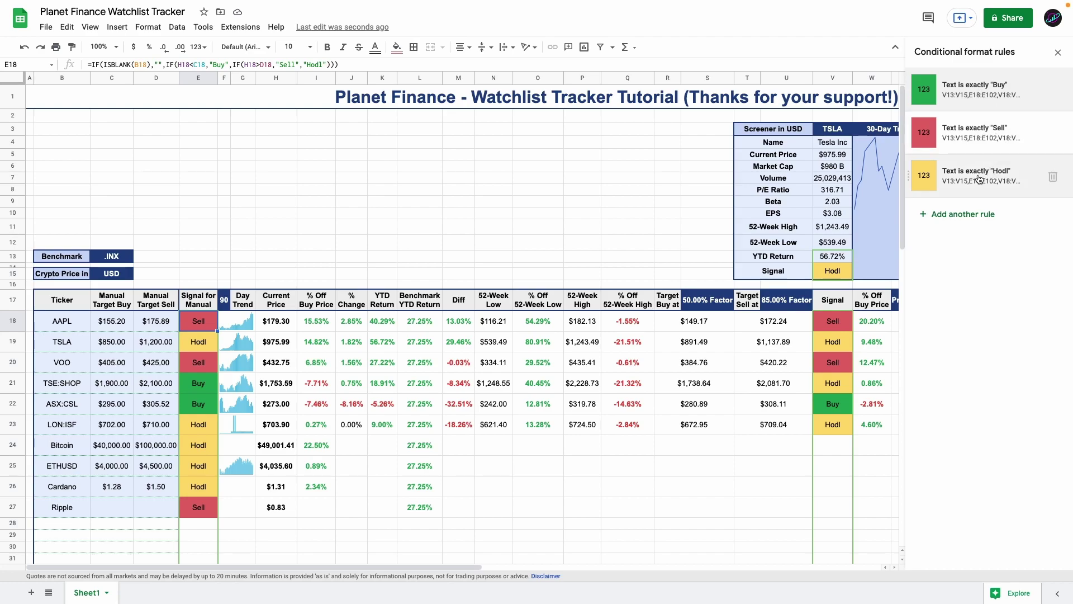
click(1059, 52)
Examine the conditional format rules for positive and negative values in the percentage columns, starting from I18.
click(328, 323)
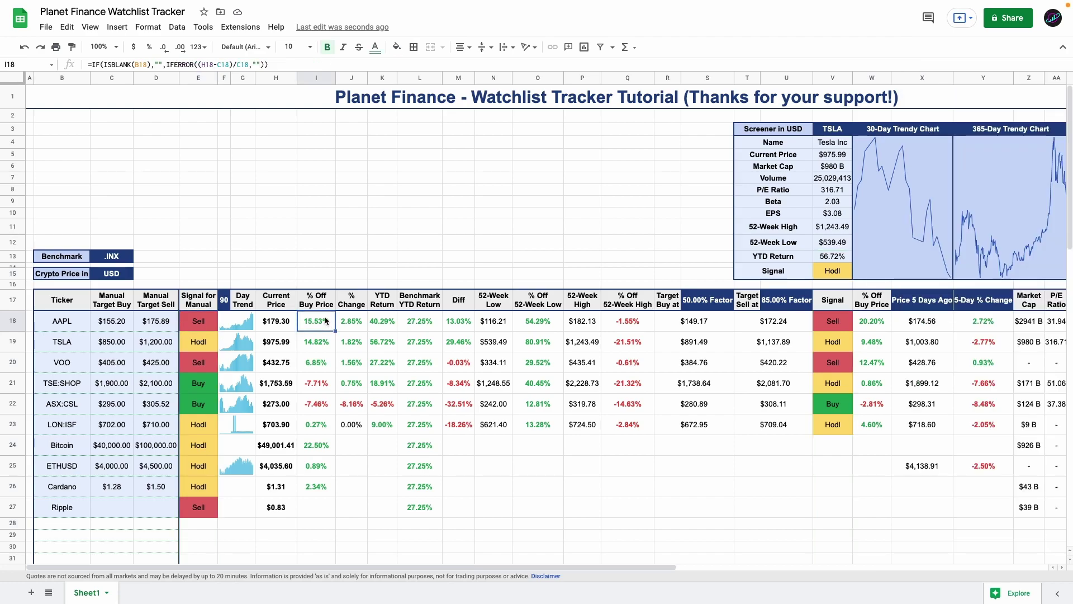
drag(325, 323, 435, 512)
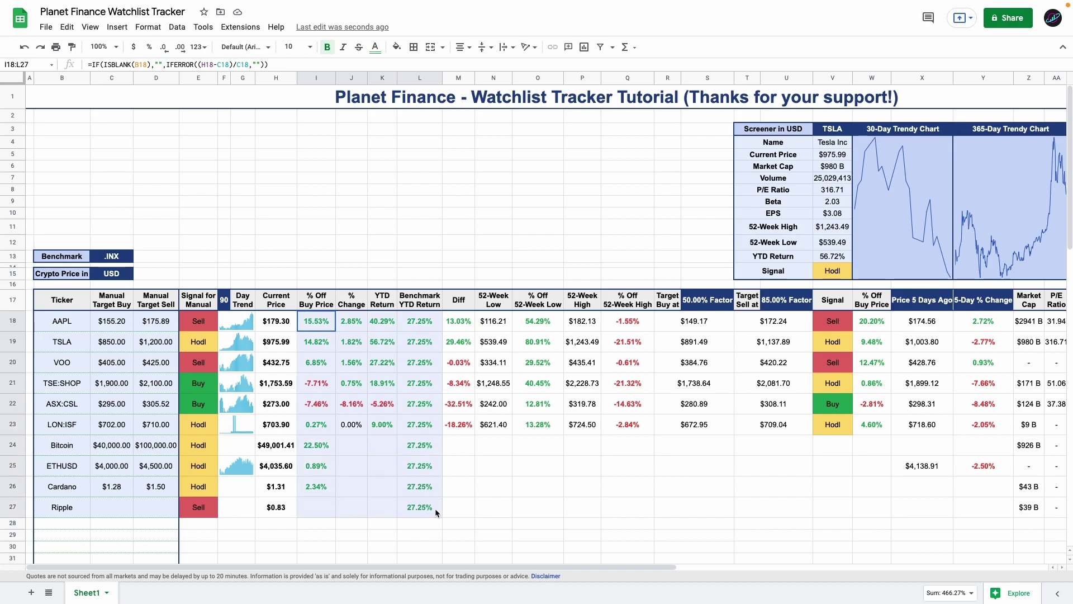
click(317, 326)
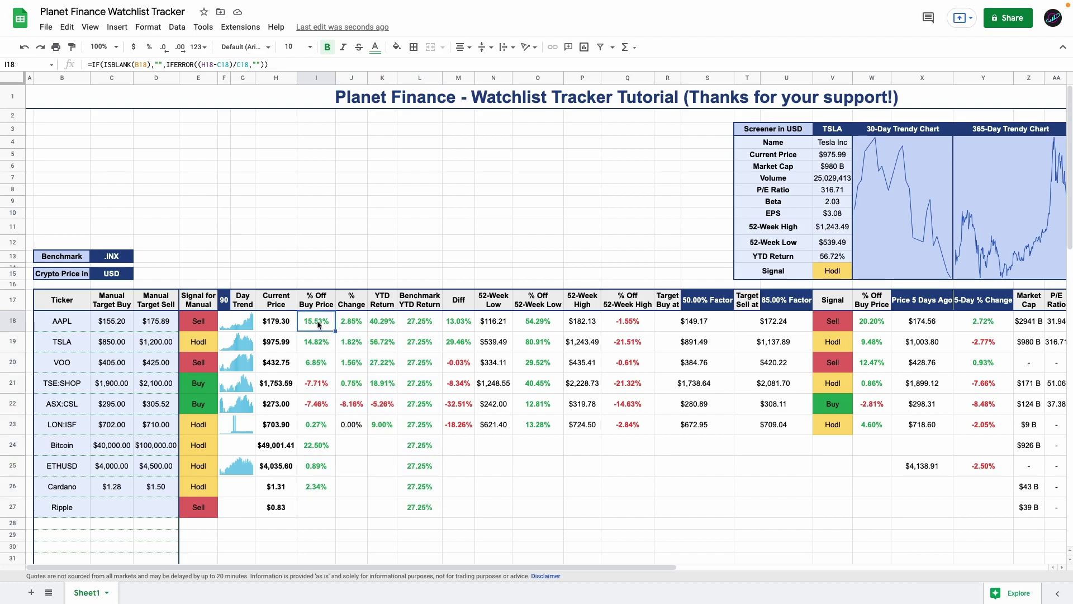
drag(318, 326, 425, 382)
click(317, 323)
click(148, 27)
click(223, 216)
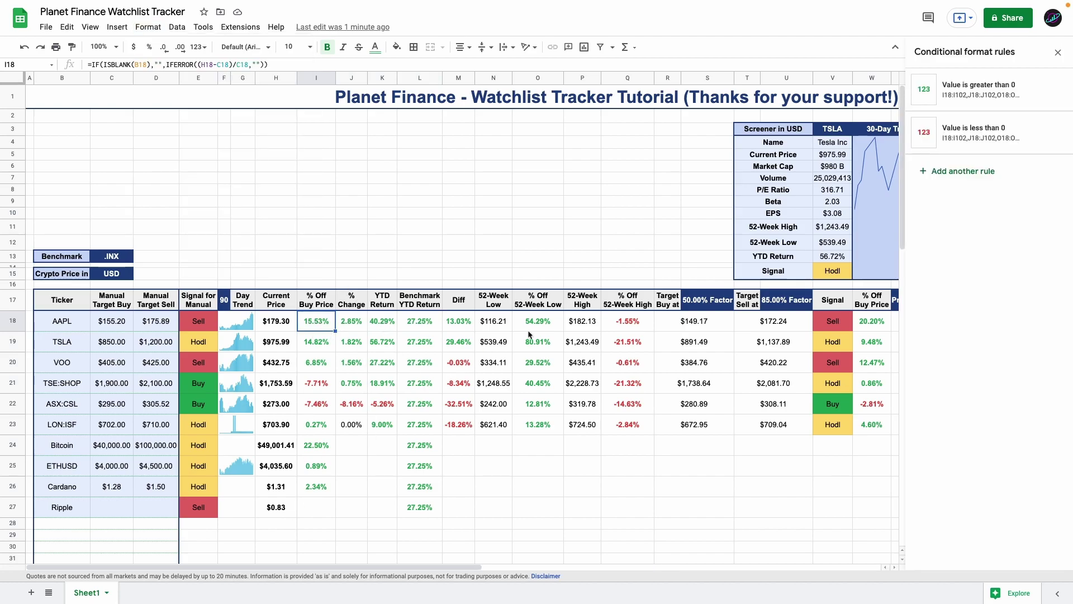
click(978, 89)
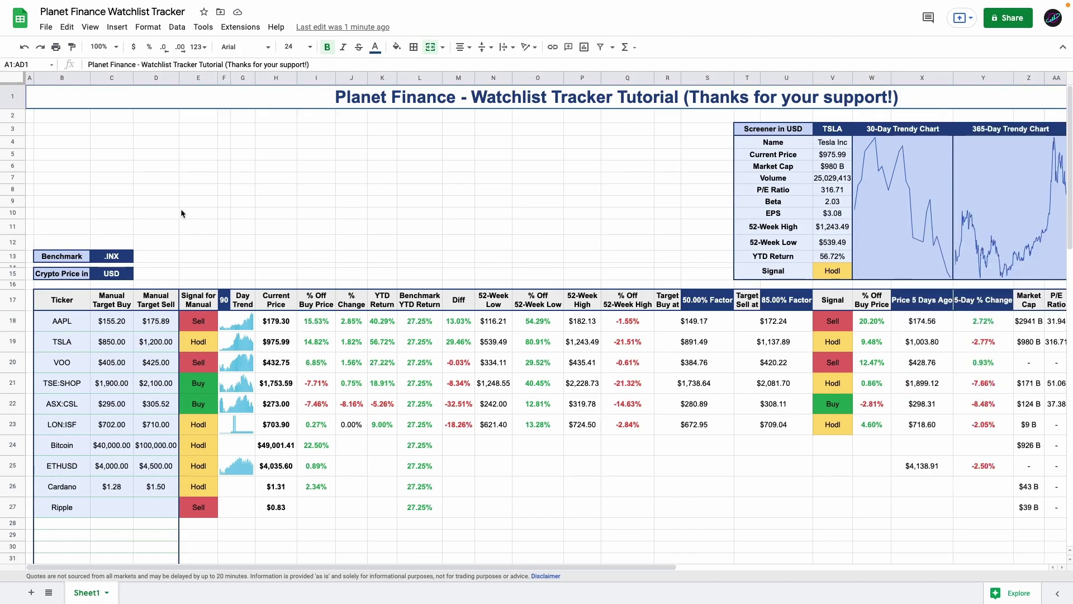
Examine the custom-formula rule that shades B18:D102 in the ticker and manual target columns, leaving it as it is.
click(75, 322)
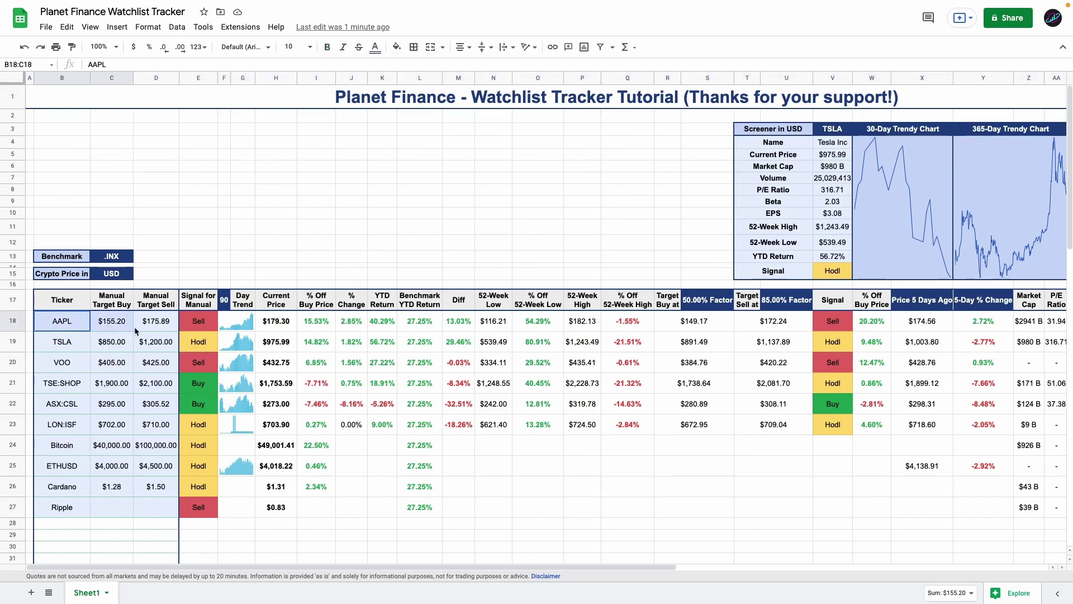
click(140, 29)
click(251, 218)
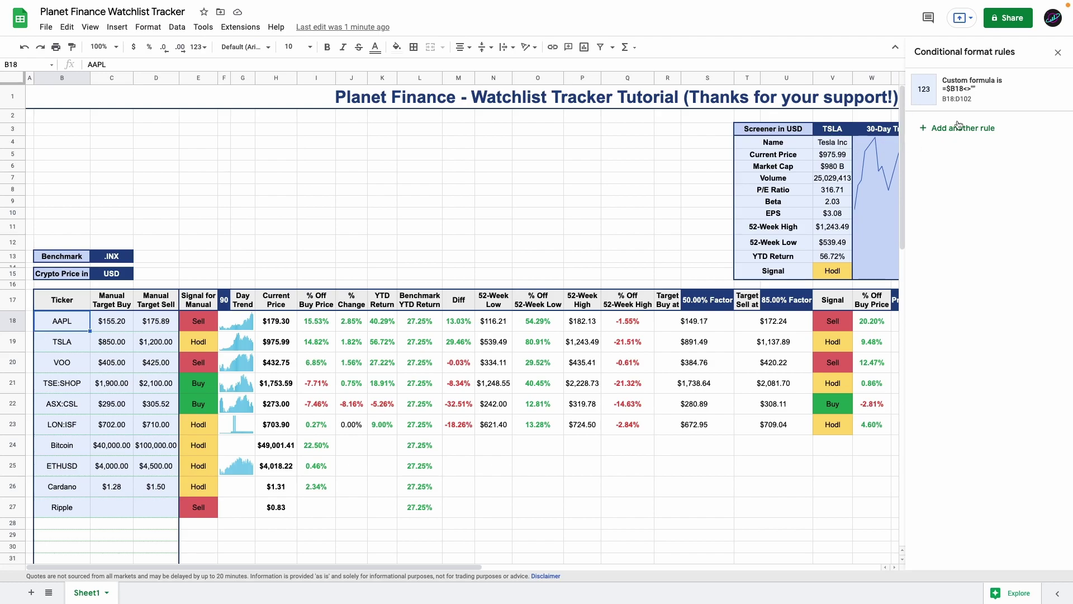
click(970, 91)
click(978, 228)
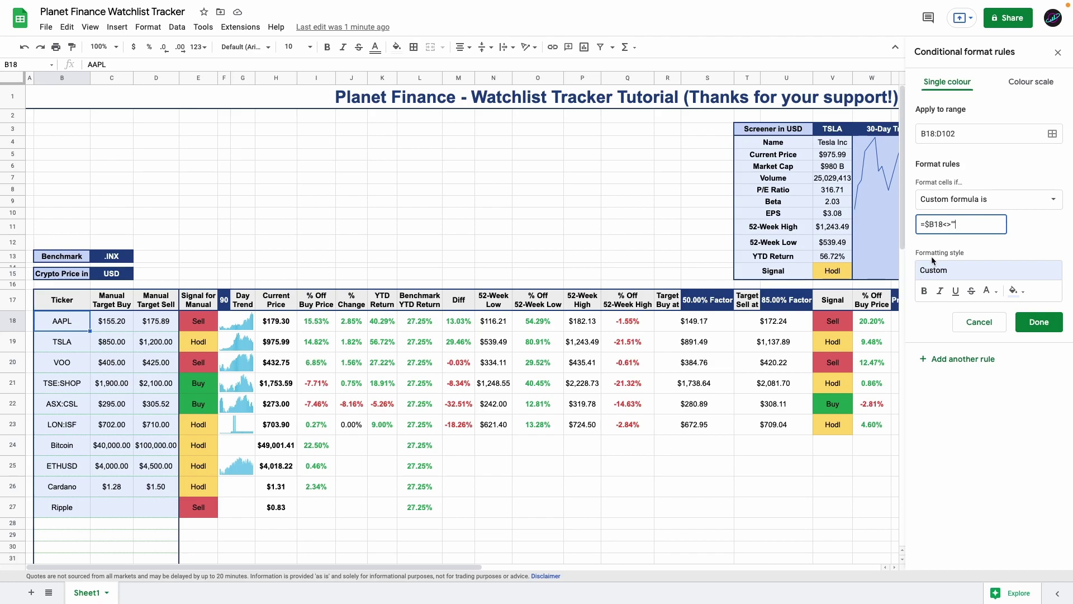
scroll(62, 424, down, 3)
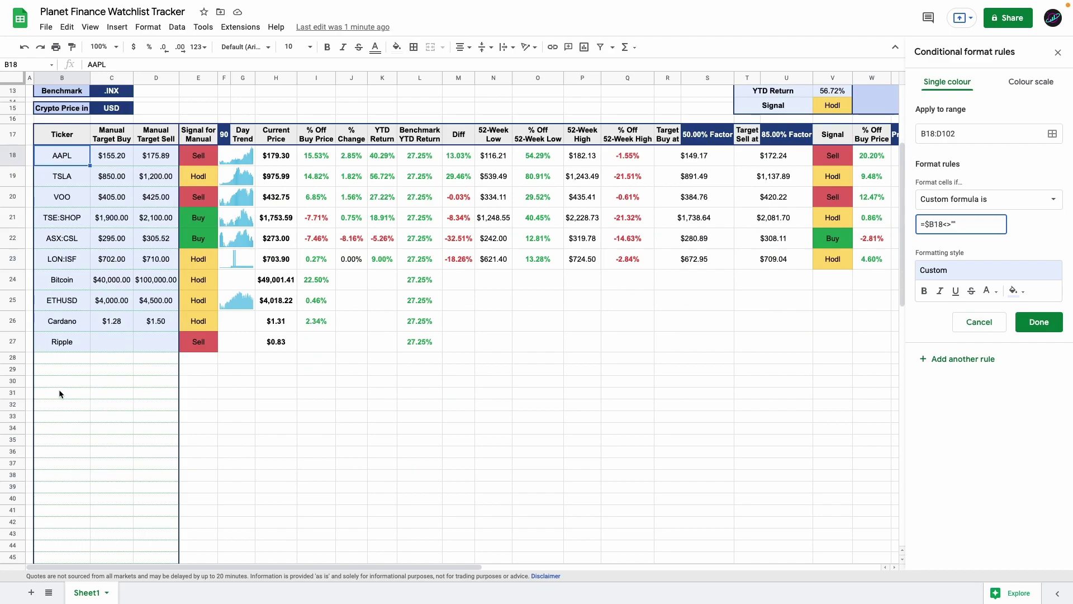
scroll(59, 391, up, 3)
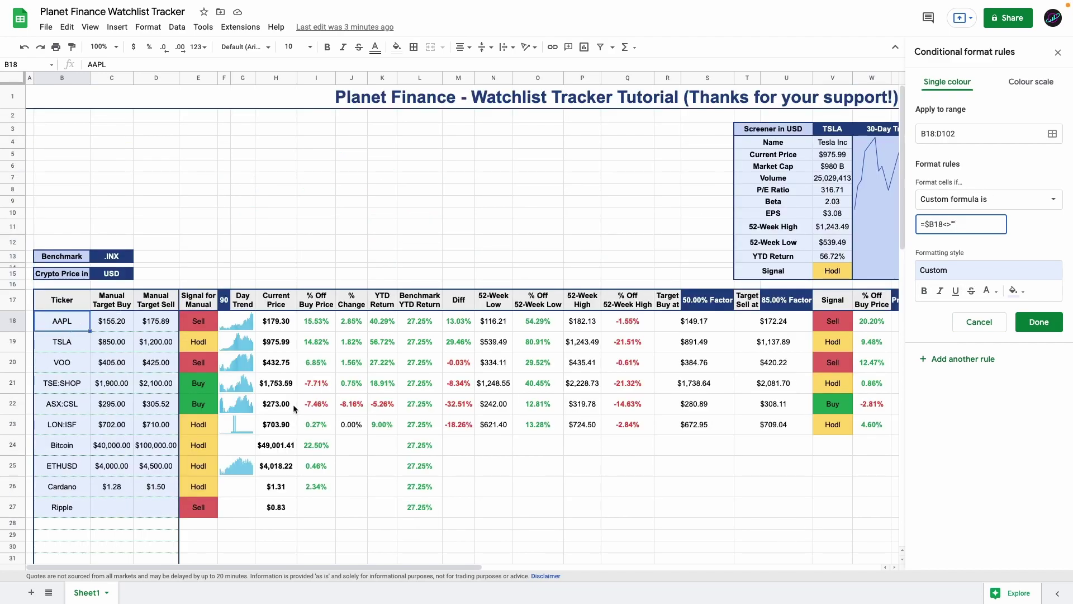
click(994, 327)
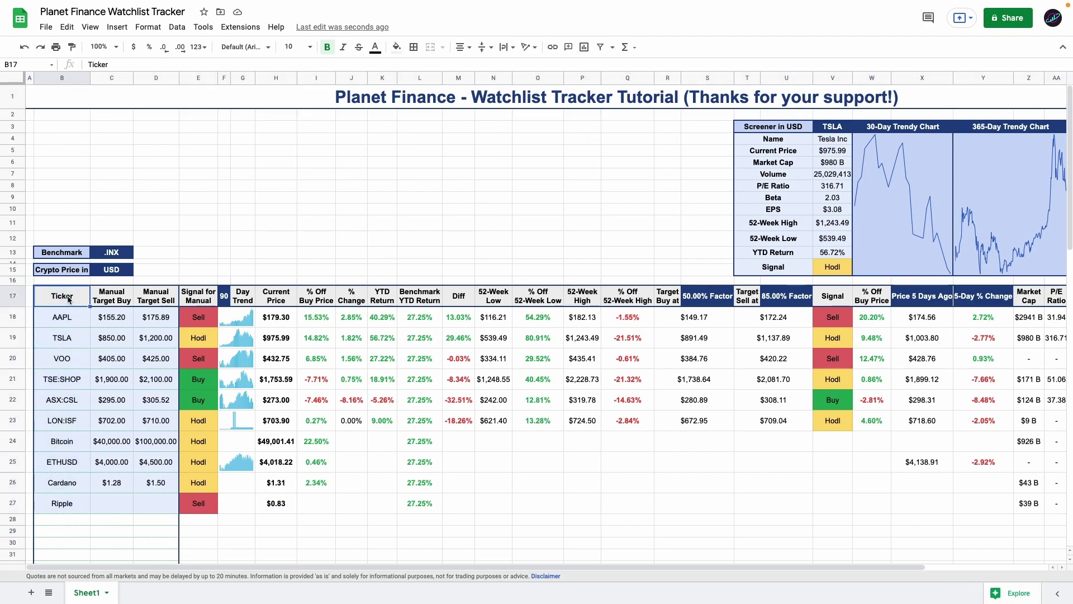
Insert a chart from the Ticker, YTD Return and Benchmark YTD Return ranges B17:B29, K17:K29 and L17:L29.
drag(61, 296, 63, 532)
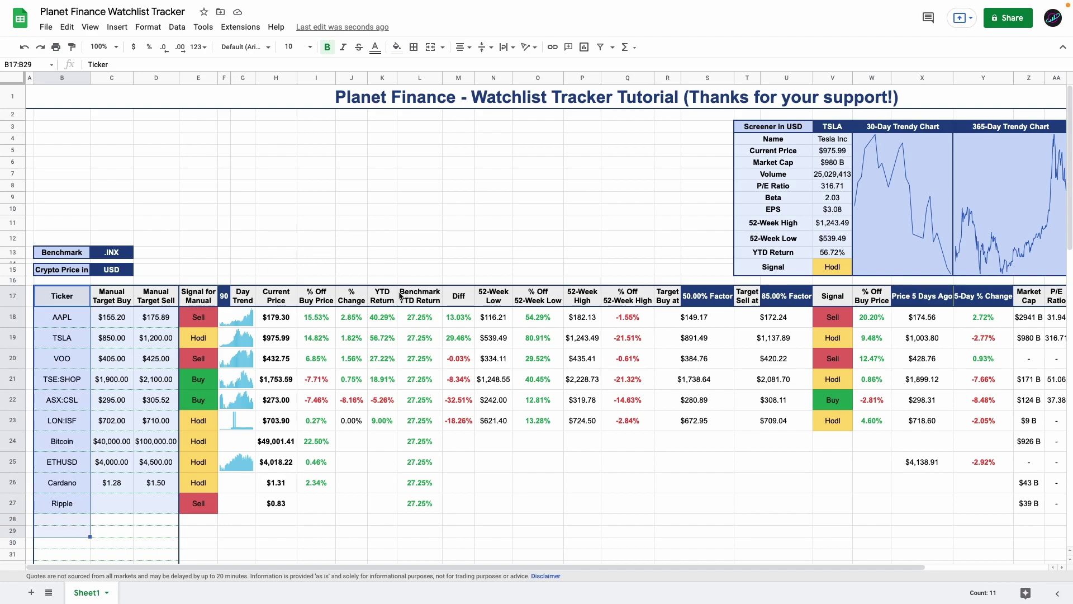
drag(382, 295, 391, 534)
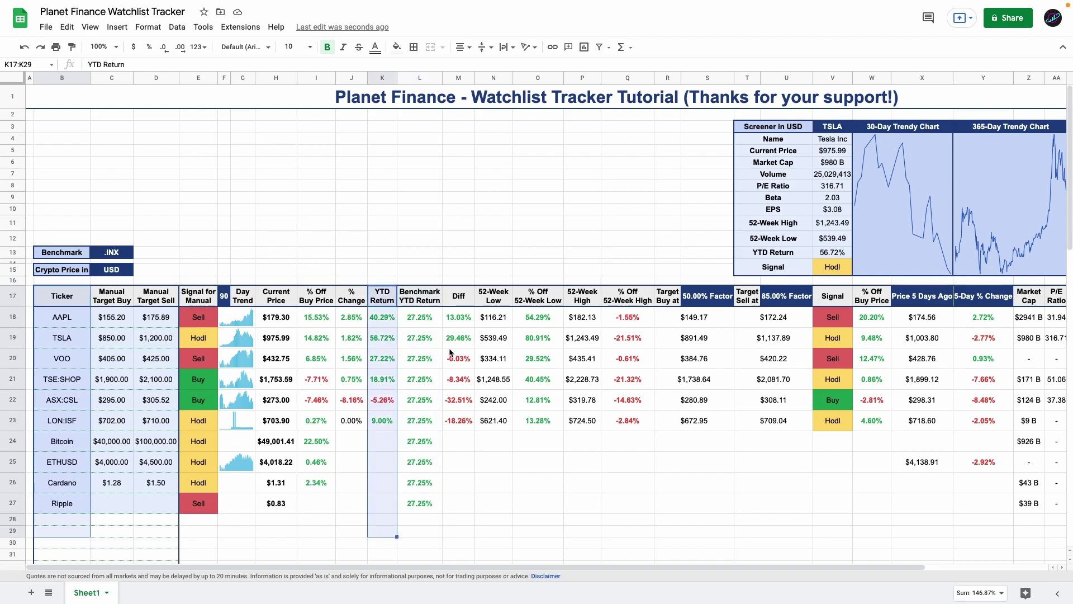
ctrl+click(425, 299)
drag(425, 299, 420, 534)
click(117, 27)
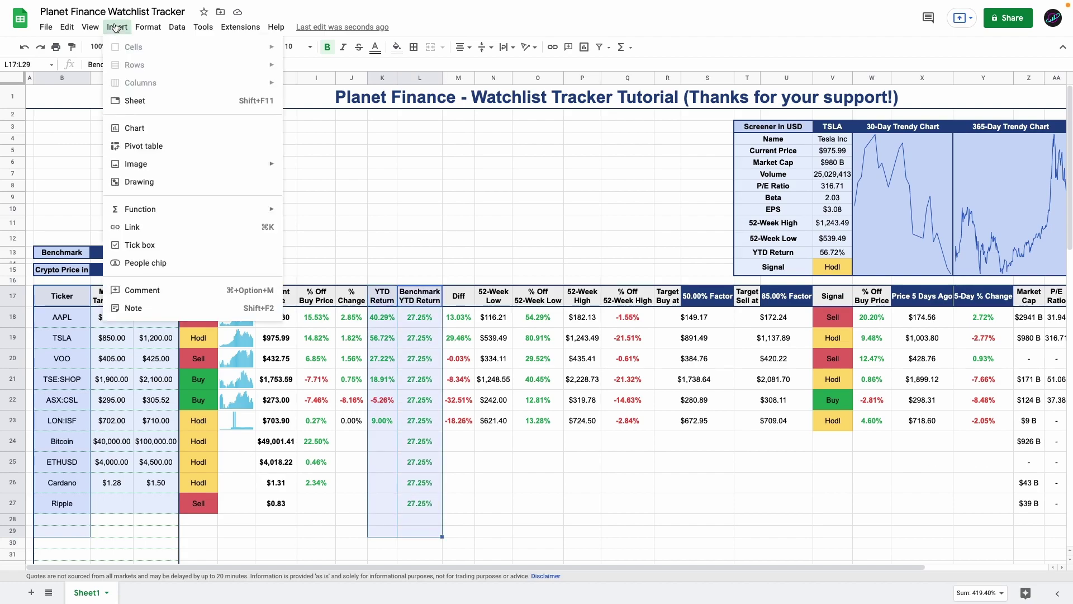
click(133, 128)
Change the YTD return chart to a combo chart and open its customisation options.
click(976, 127)
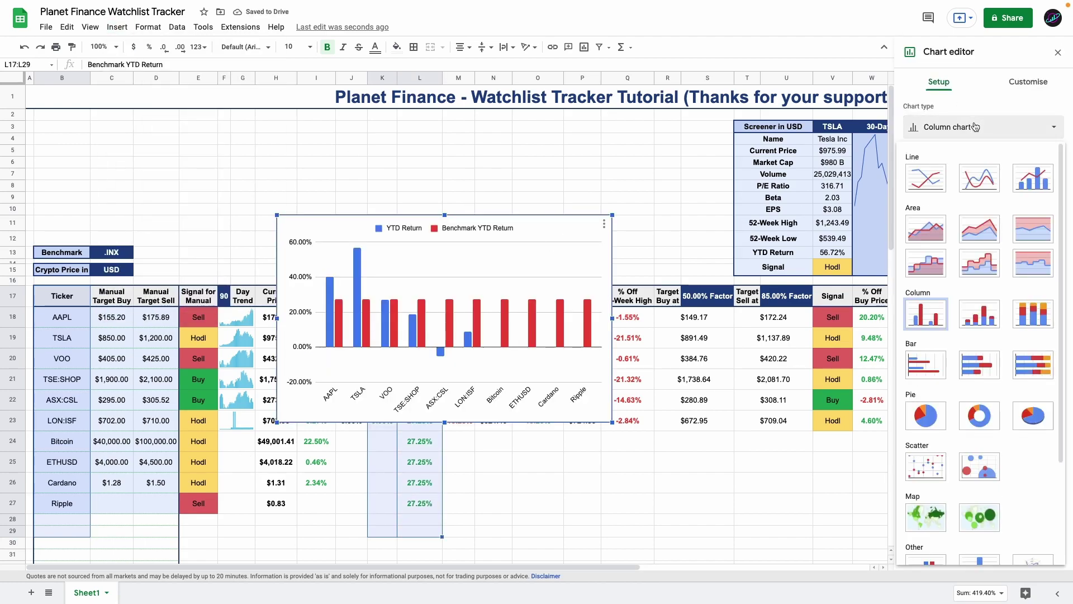
click(1028, 180)
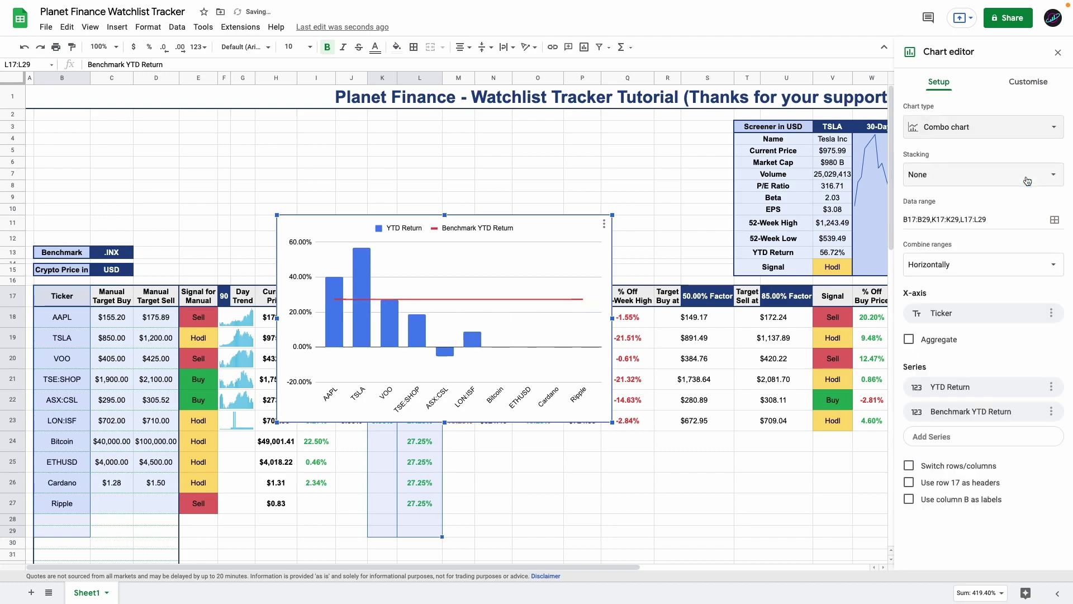
click(1028, 82)
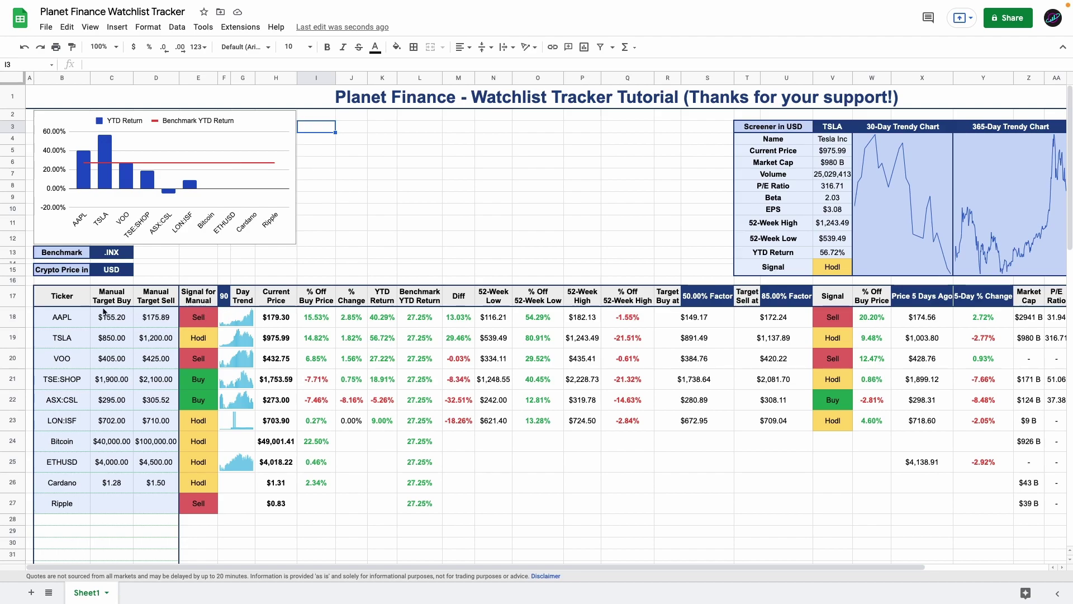
Chart the % Off Buy Price column by ticker, titled "Current Price's % Off Manual Buy Price", beside the YTD return chart.
drag(66, 306, 62, 531)
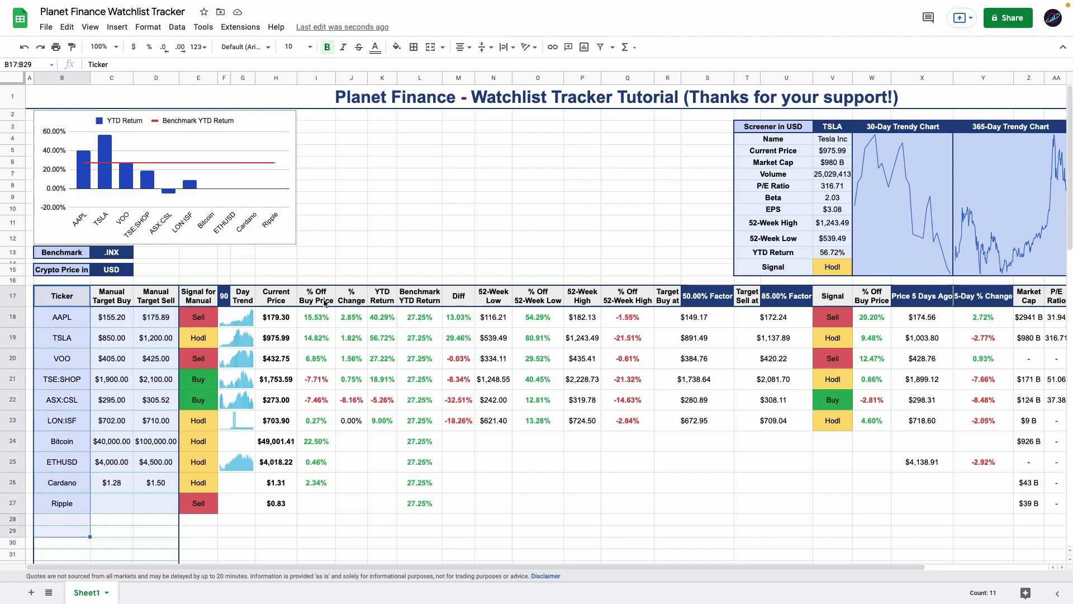
drag(315, 302, 315, 336)
drag(316, 335, 315, 363)
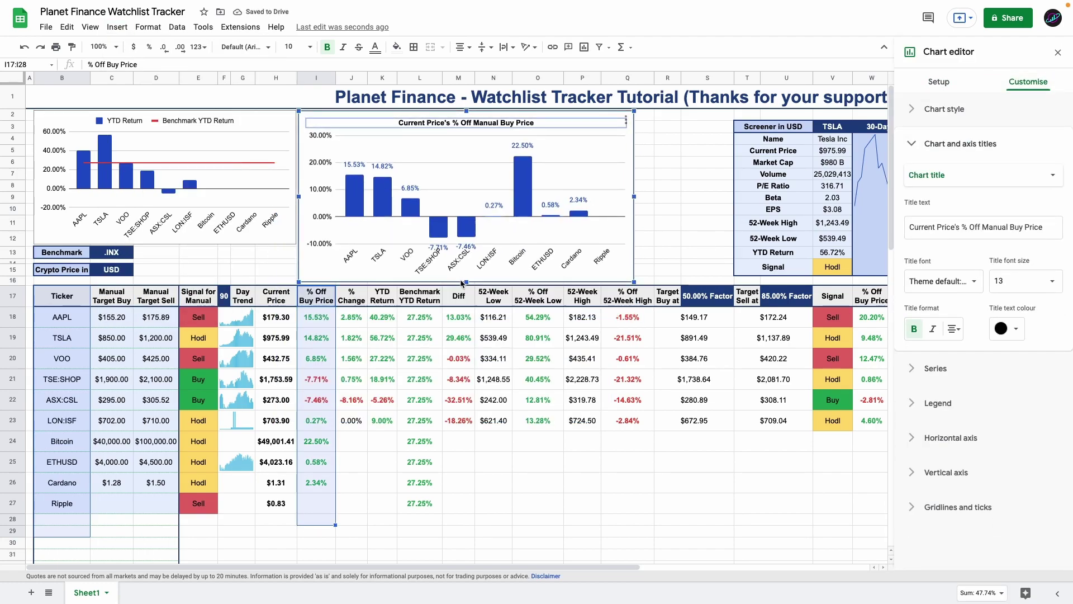
click(571, 129)
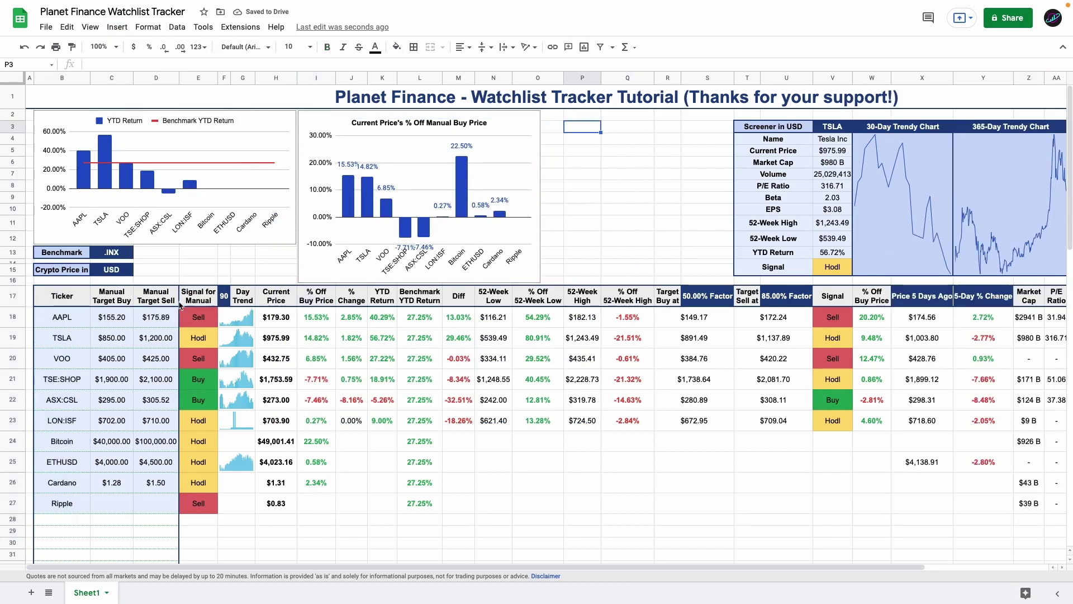
Insert a column chart of B17:B29 against Q17:Q29 and title it "Current Price's % Off 52-Week High".
drag(63, 296, 79, 534)
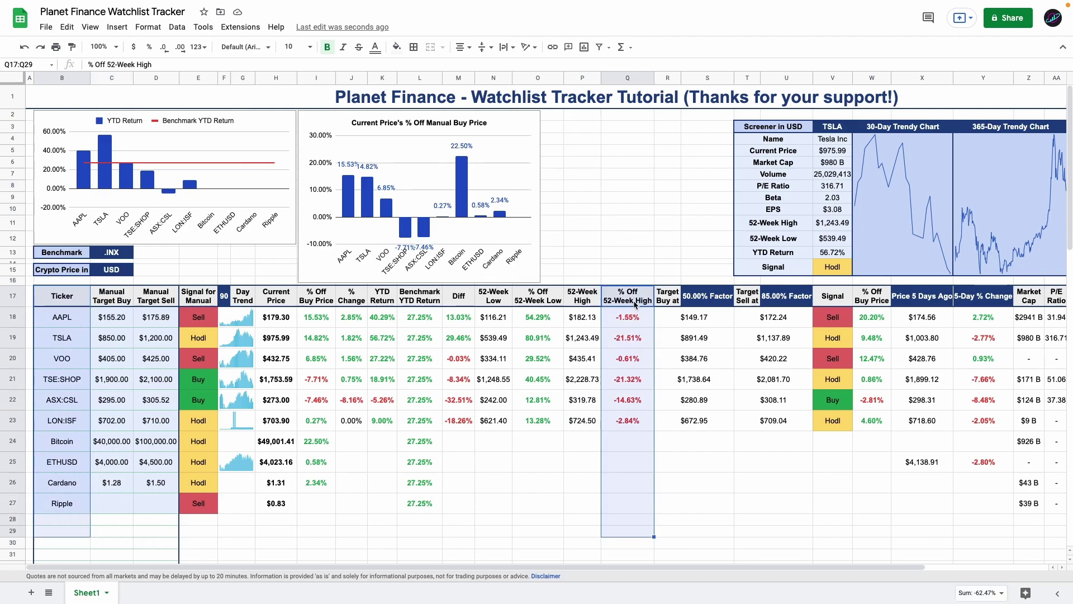
click(585, 47)
click(1028, 82)
click(948, 144)
text(Current Price's % Off 52-Week High)
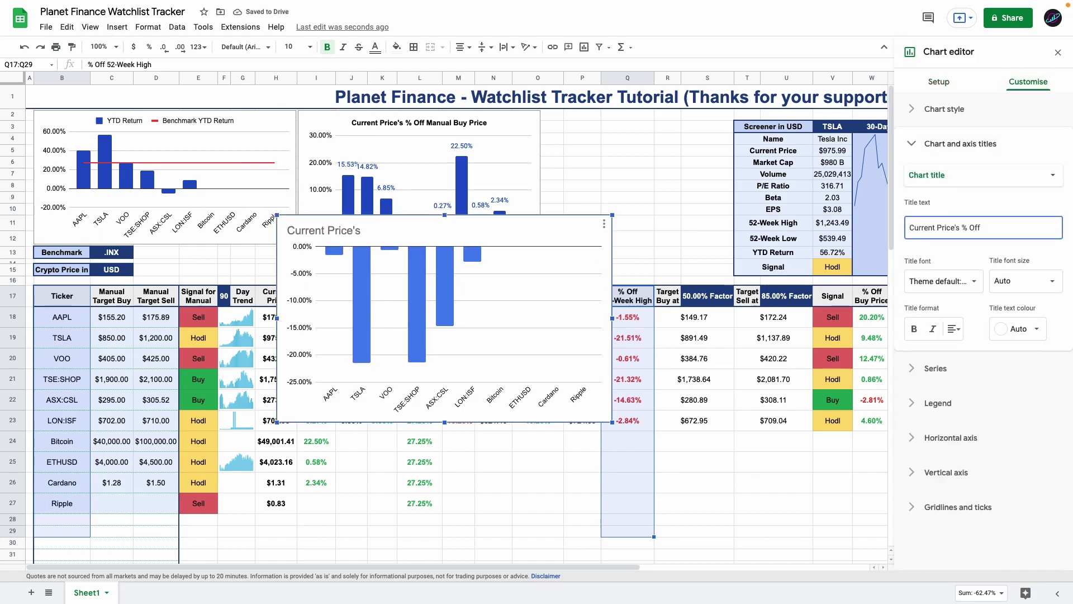
Format the 52-Week High chart and fit it between the Manual Buy Price chart and the screener.
click(937, 177)
click(953, 282)
drag(444, 321, 713, 216)
drag(640, 321, 644, 281)
click(241, 97)
Review the sheet's overall layout, covering the three charts, the screener and the watchlist table.
click(67, 27)
mouse_move(90, 27)
mouse_move(112, 47)
click(294, 65)
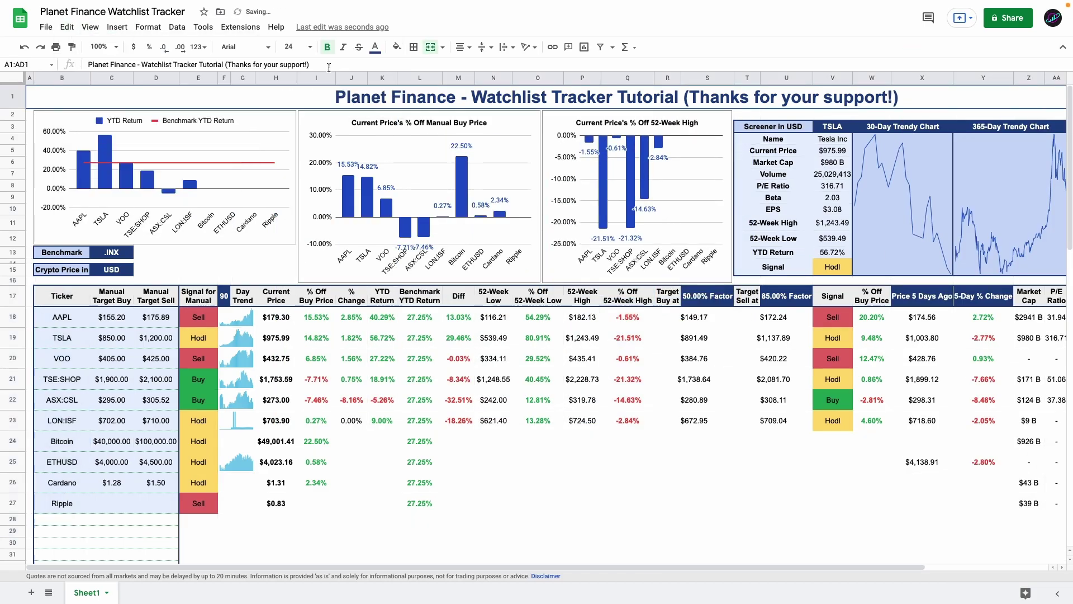
scroll(362, 389, down, 5)
scroll(363, 390, up, 5)
scroll(400, 467, right, 5)
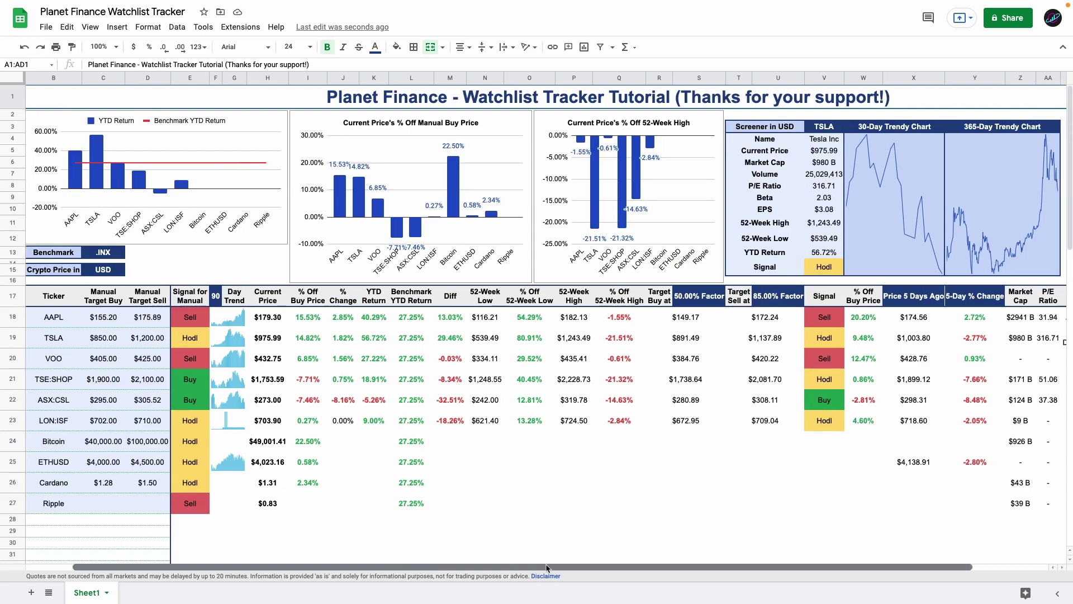
scroll(284, 87, left, 5)
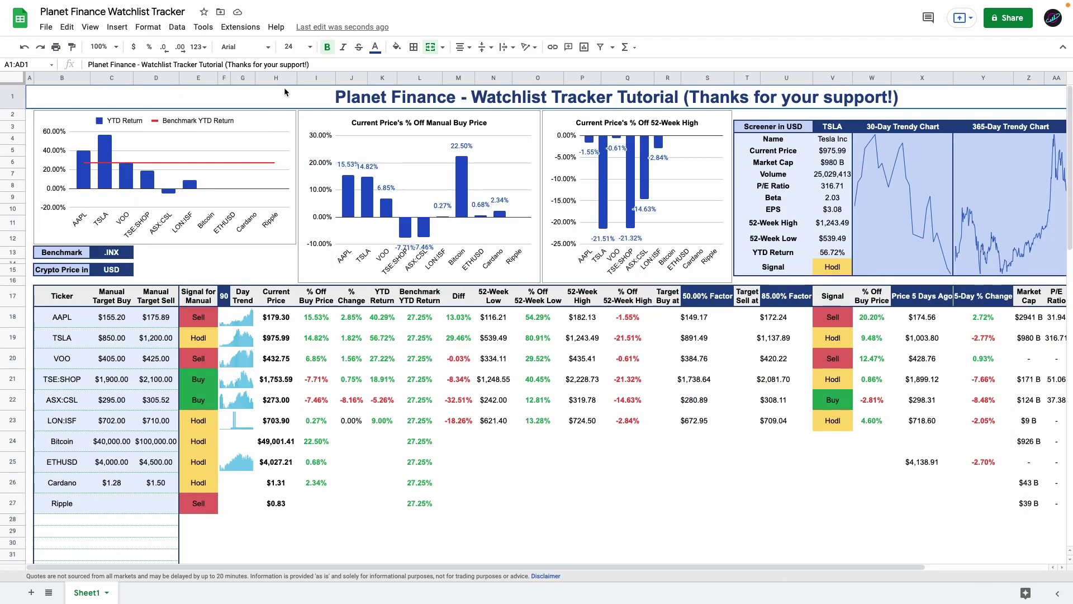